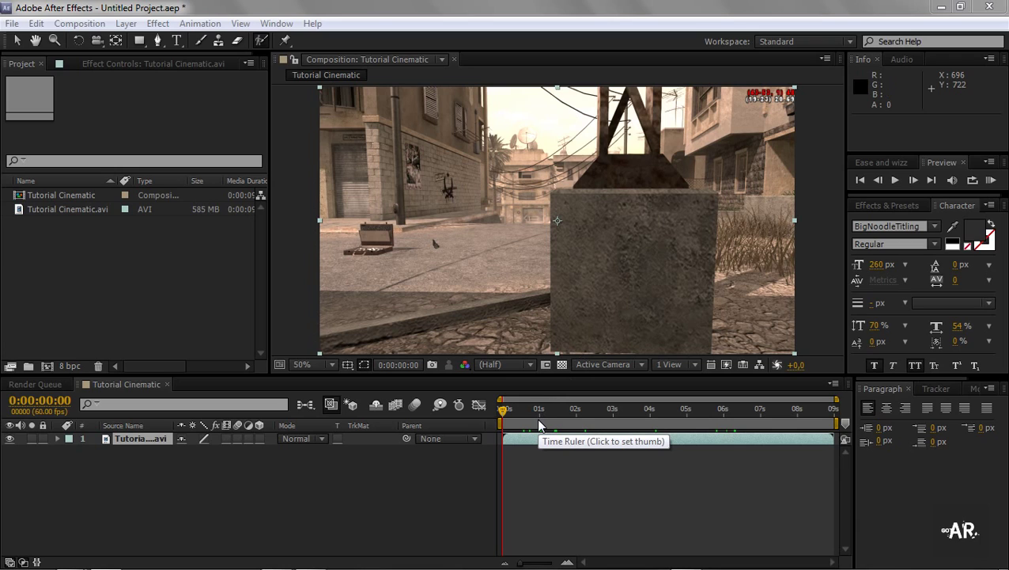
Duplicate the game footage layer and start a Pen mask at the concrete block's top-left edge.
{"action": "left_click", "coordinate": [152, 437]}
{"action": "key", "text": "ctrl+d"}
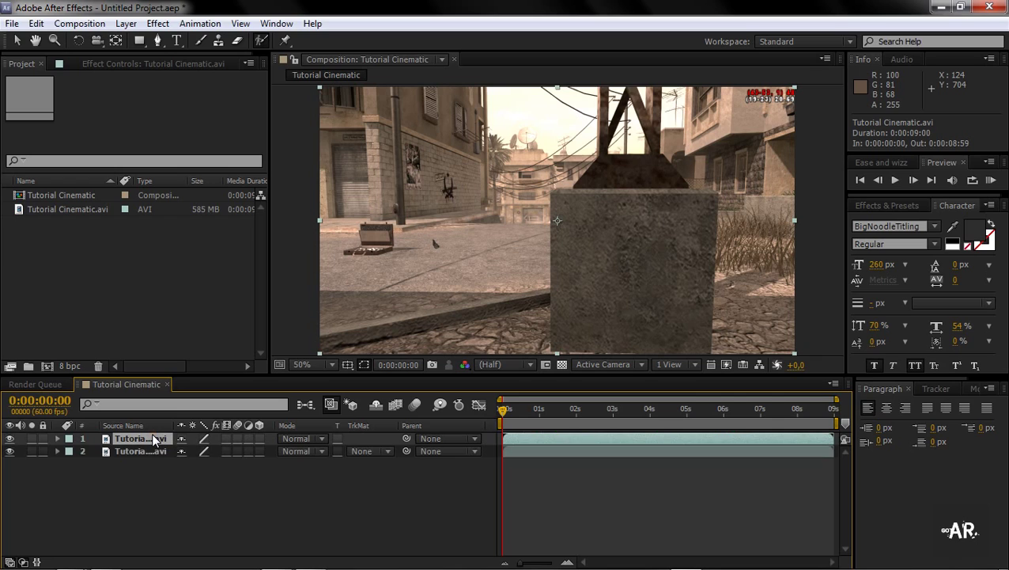
{"action": "left_click", "coordinate": [158, 41]}
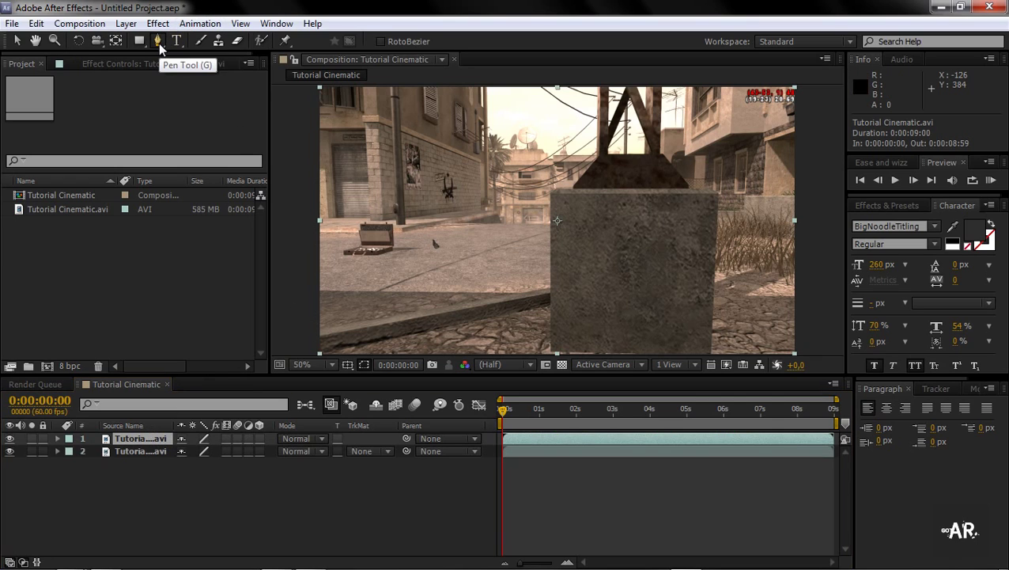
{"action": "left_click", "coordinate": [557, 220]}
Trace mask points along the block's bottom, right edge, top and the tower base corner.
{"action": "scroll", "coordinate": [557, 220], "scroll_direction": "up", "scroll_amount": 2}
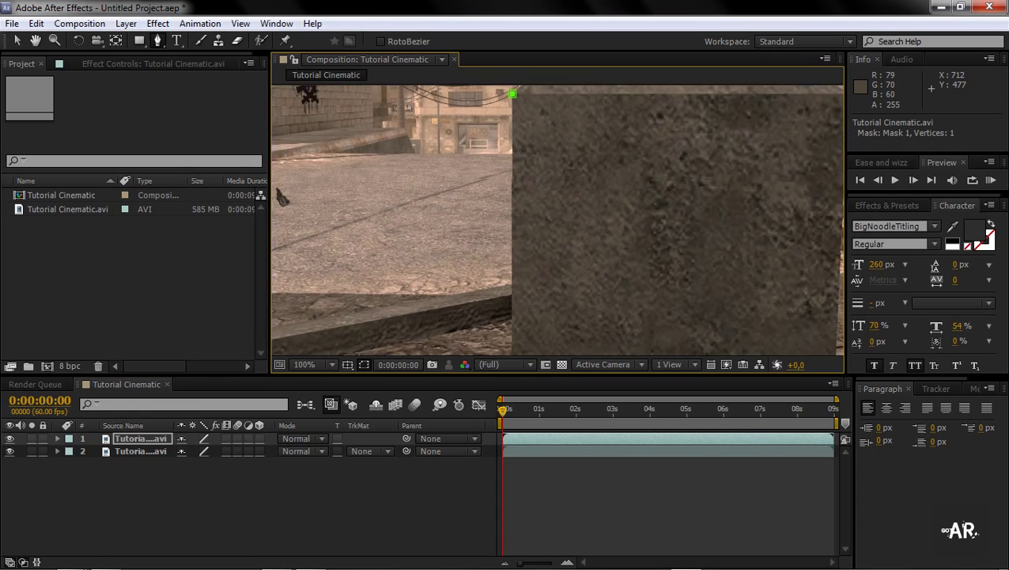
{"action": "scroll", "coordinate": [557, 220], "scroll_direction": "up", "scroll_amount": 2}
{"action": "scroll", "coordinate": [557, 220], "scroll_direction": "down", "scroll_amount": 3}
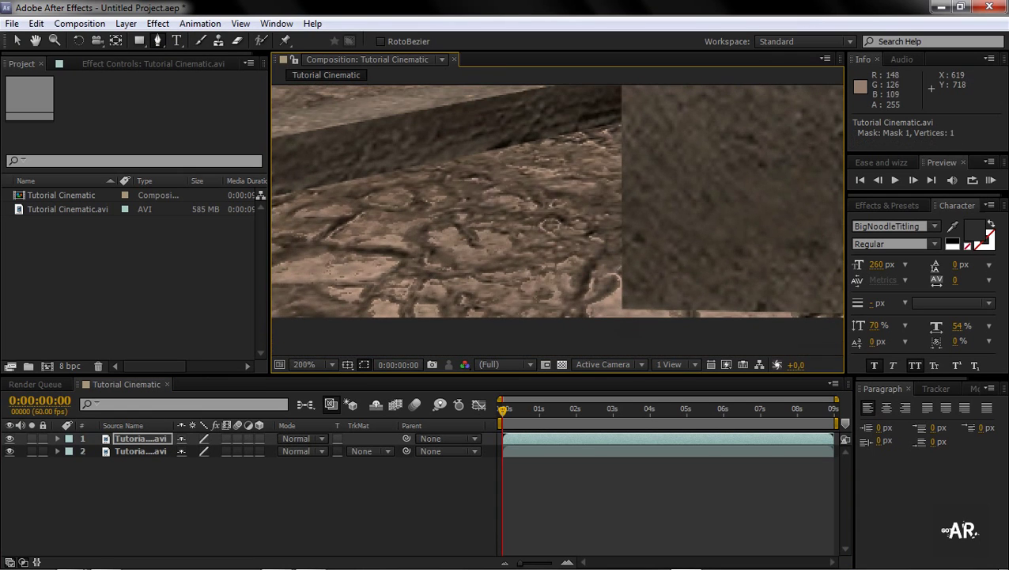
{"action": "left_click", "coordinate": [621, 307]}
{"action": "scroll", "coordinate": [558, 202], "scroll_direction": "down", "scroll_amount": 4}
{"action": "scroll", "coordinate": [557, 202], "scroll_direction": "up", "scroll_amount": 1}
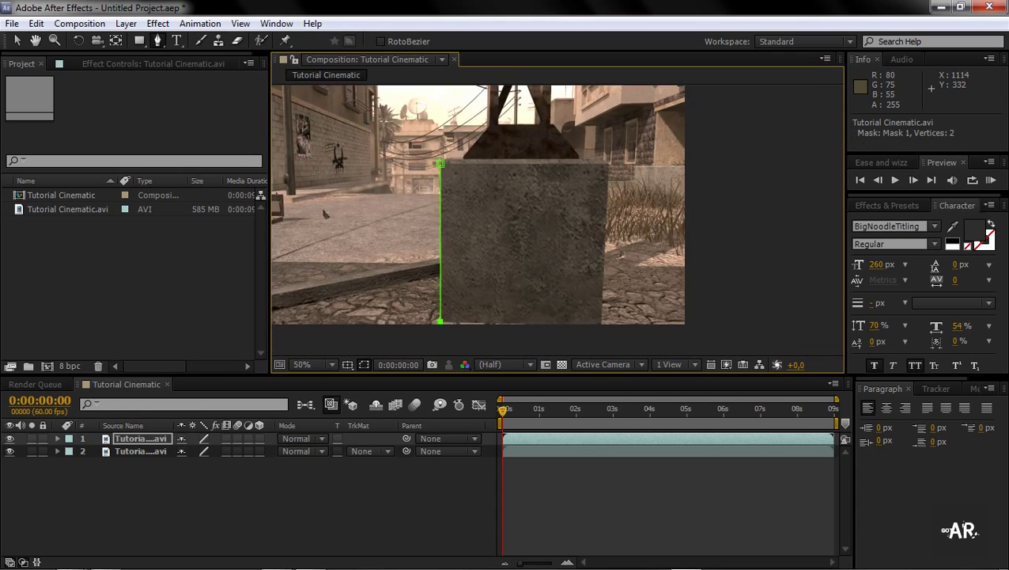
{"action": "scroll", "coordinate": [534, 225], "scroll_direction": "up", "scroll_amount": 2}
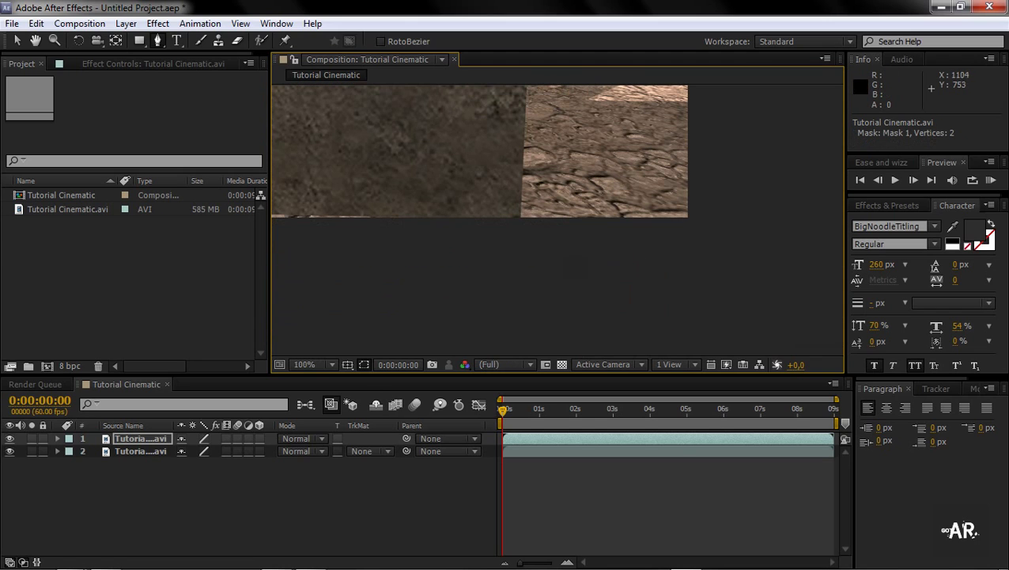
{"action": "left_click", "coordinate": [522, 215]}
{"action": "scroll", "coordinate": [521, 215], "scroll_direction": "up", "scroll_amount": 4}
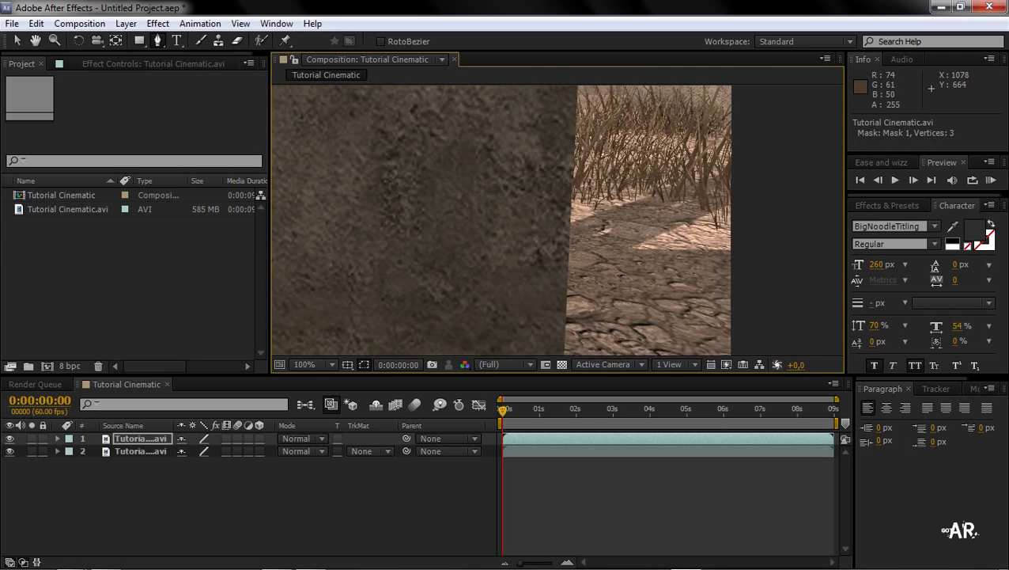
{"action": "scroll", "coordinate": [521, 215], "scroll_direction": "up", "scroll_amount": 3}
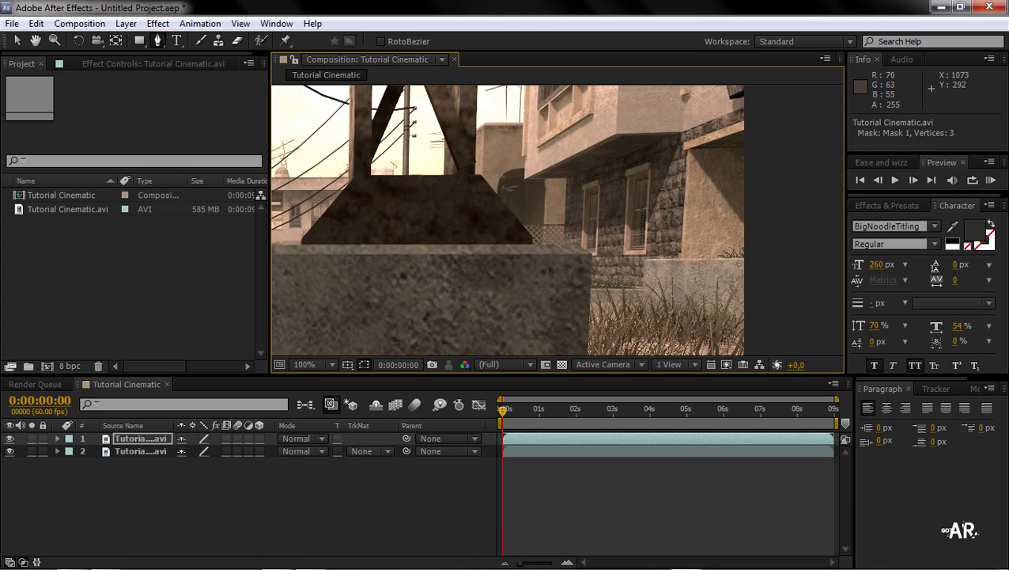
{"action": "left_click", "coordinate": [589, 255]}
{"action": "left_click", "coordinate": [581, 246]}
{"action": "left_click", "coordinate": [532, 244]}
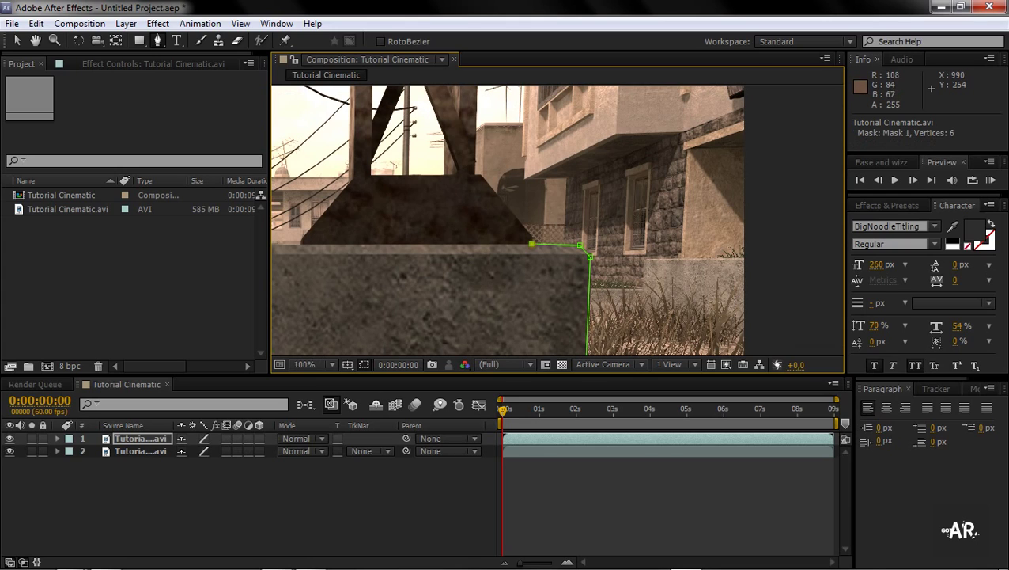
{"action": "left_click", "coordinate": [481, 177]}
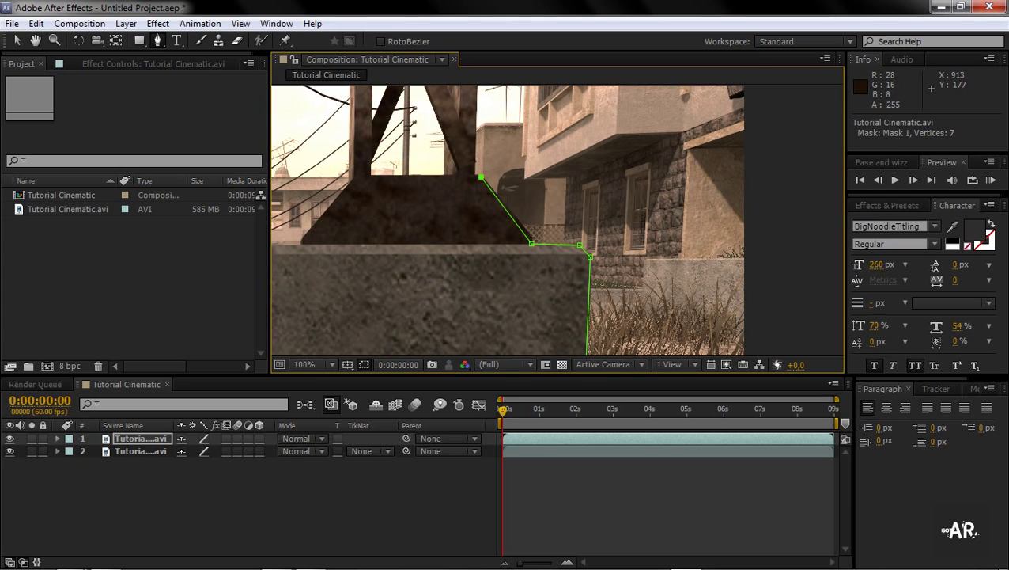
Re-place the misplaced tower base point and run the mask up the right tower leg and across the frame top.
{"action": "key", "text": "ctrl+z"}
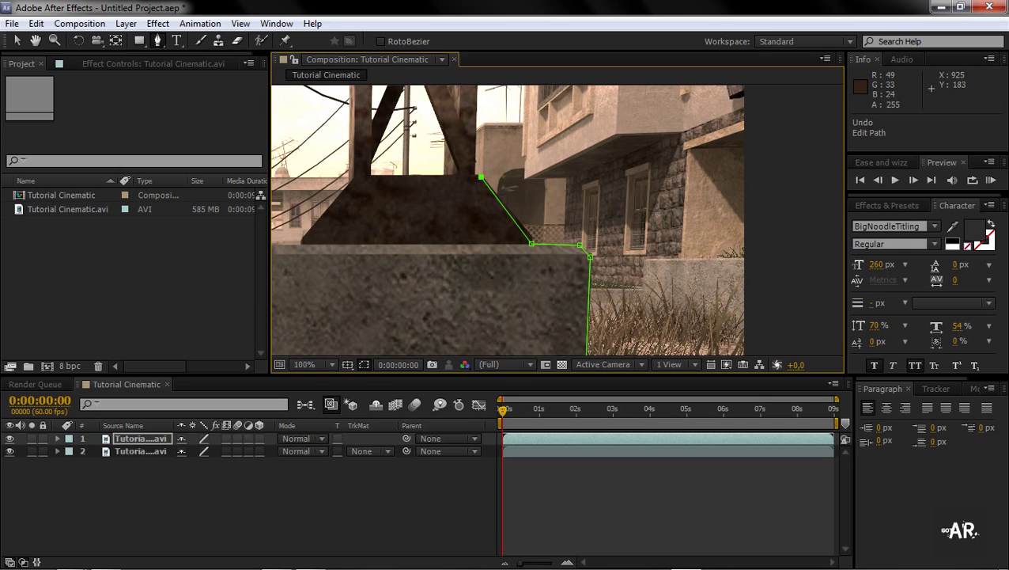
{"action": "left_click", "coordinate": [481, 174]}
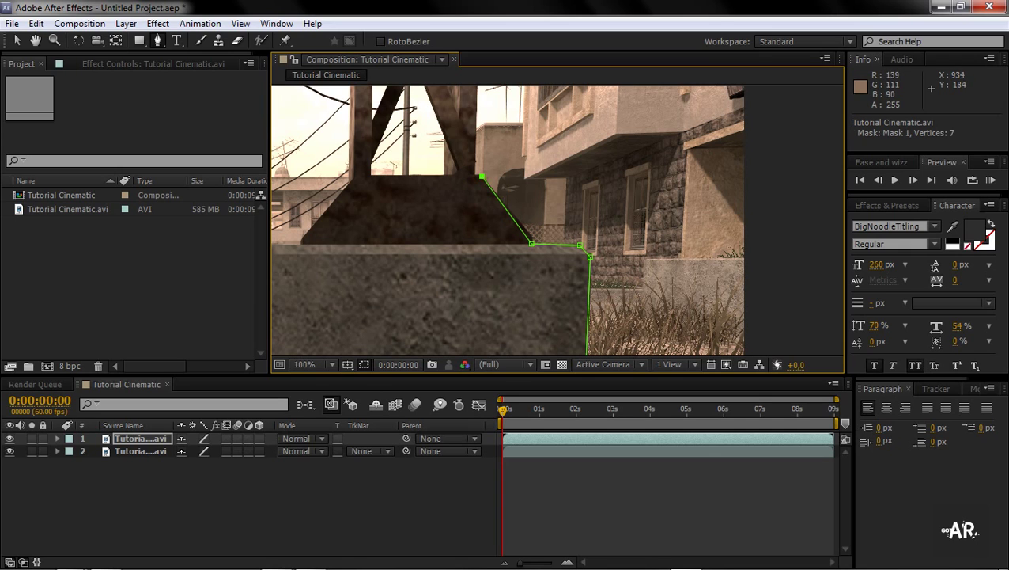
{"action": "scroll", "coordinate": [417, 131], "scroll_direction": "up", "scroll_amount": 4}
{"action": "left_click", "coordinate": [638, 290]}
{"action": "scroll", "coordinate": [588, 329], "scroll_direction": "down", "scroll_amount": 4}
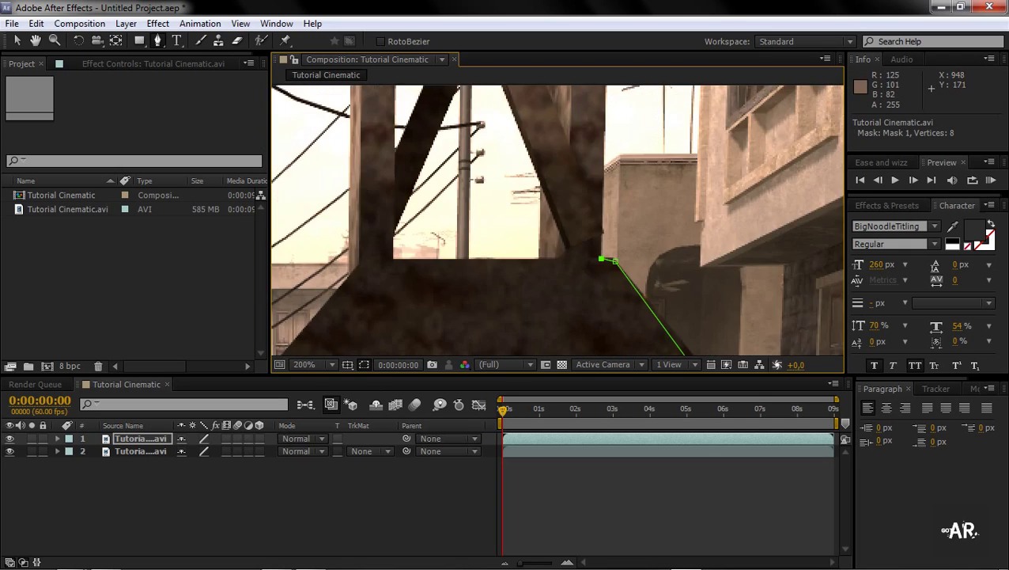
{"action": "left_click", "coordinate": [584, 193]}
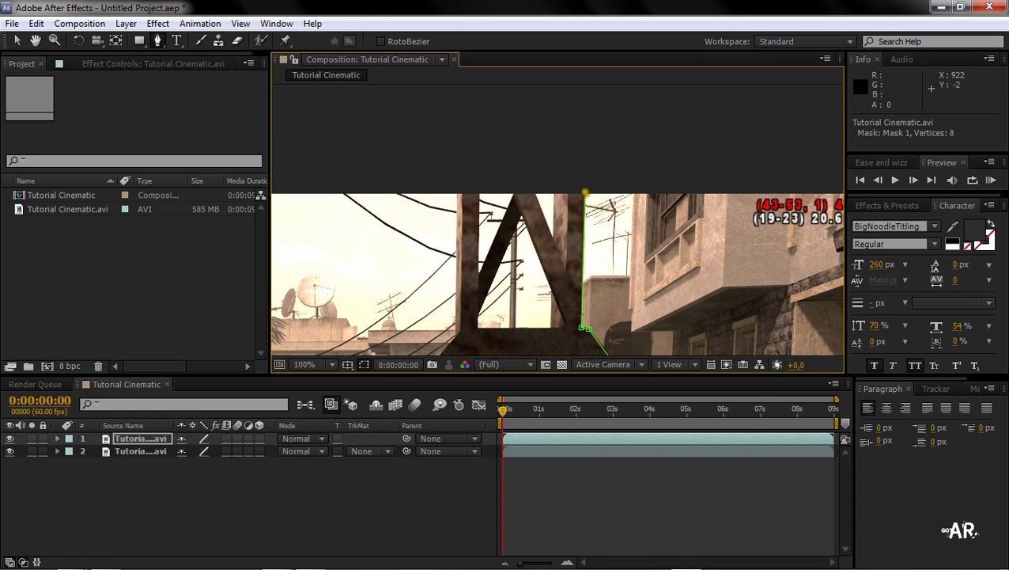
{"action": "left_click", "coordinate": [458, 192]}
{"action": "scroll", "coordinate": [458, 192], "scroll_direction": "up", "scroll_amount": 4}
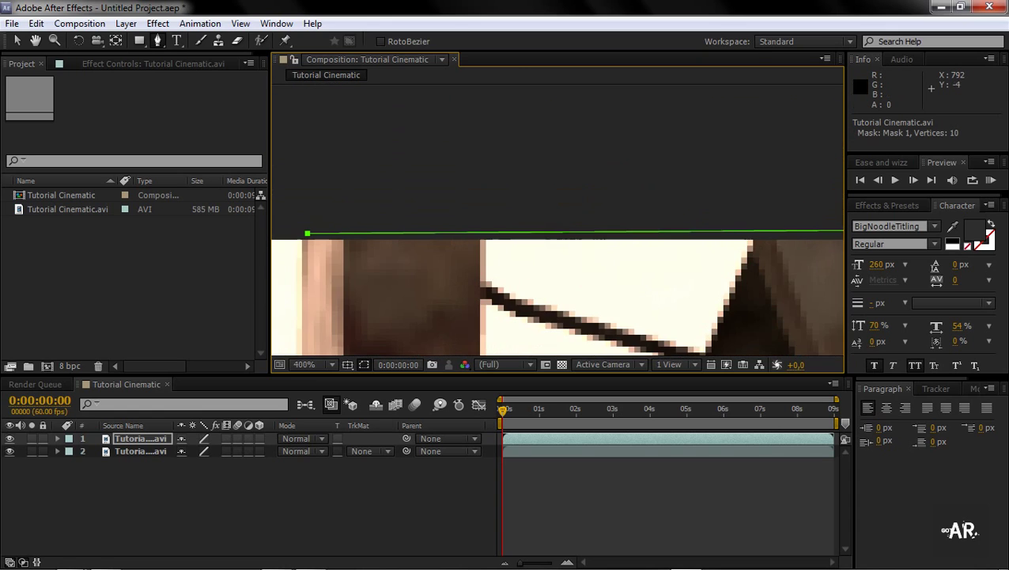
{"action": "scroll", "coordinate": [559, 215], "scroll_direction": "down", "scroll_amount": 4}
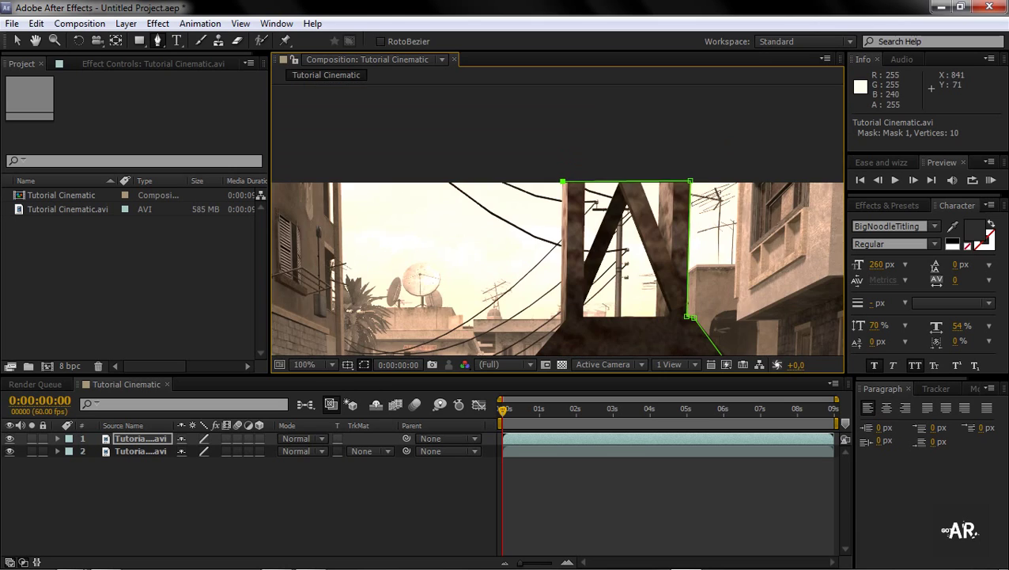
{"action": "scroll", "coordinate": [557, 269], "scroll_direction": "up", "scroll_amount": 4}
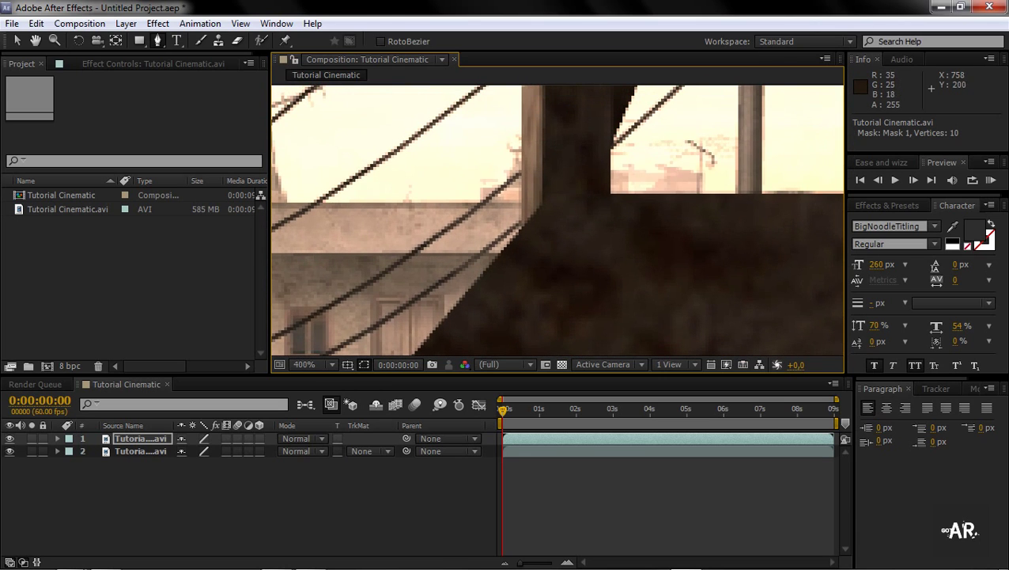
Add points down the left tower leg and block corner to close the mask, then recentre the view.
{"action": "left_click", "coordinate": [521, 230]}
{"action": "scroll", "coordinate": [523, 229], "scroll_direction": "down", "scroll_amount": 4}
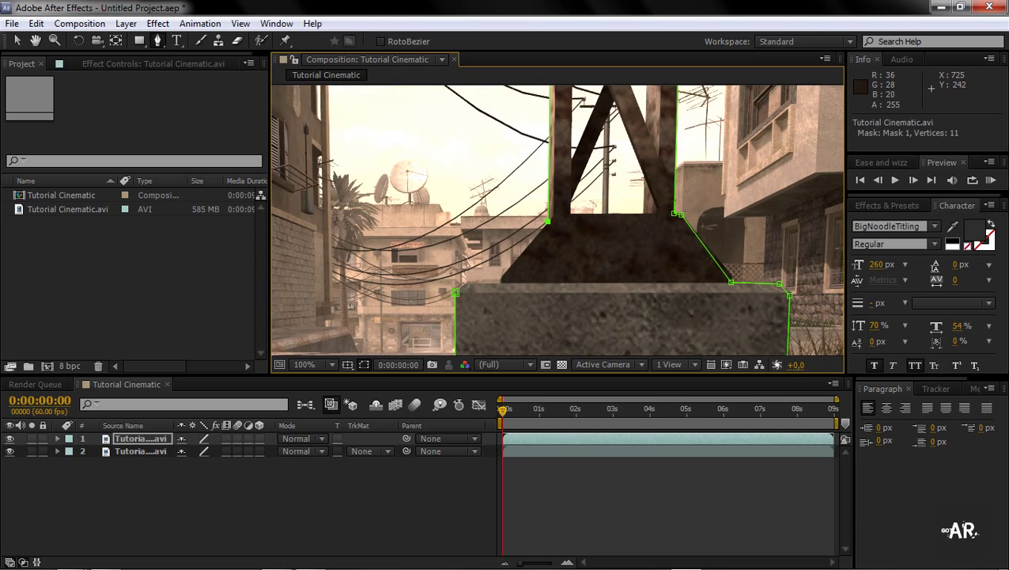
{"action": "scroll", "coordinate": [500, 302], "scroll_direction": "up", "scroll_amount": 1}
{"action": "left_click", "coordinate": [500, 251]}
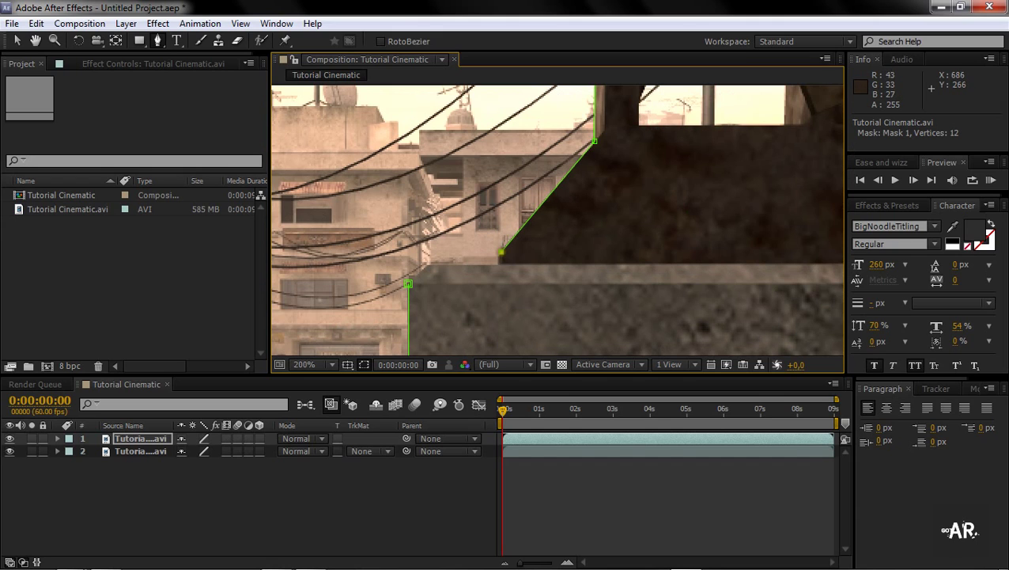
{"action": "scroll", "coordinate": [501, 251], "scroll_direction": "up", "scroll_amount": 2}
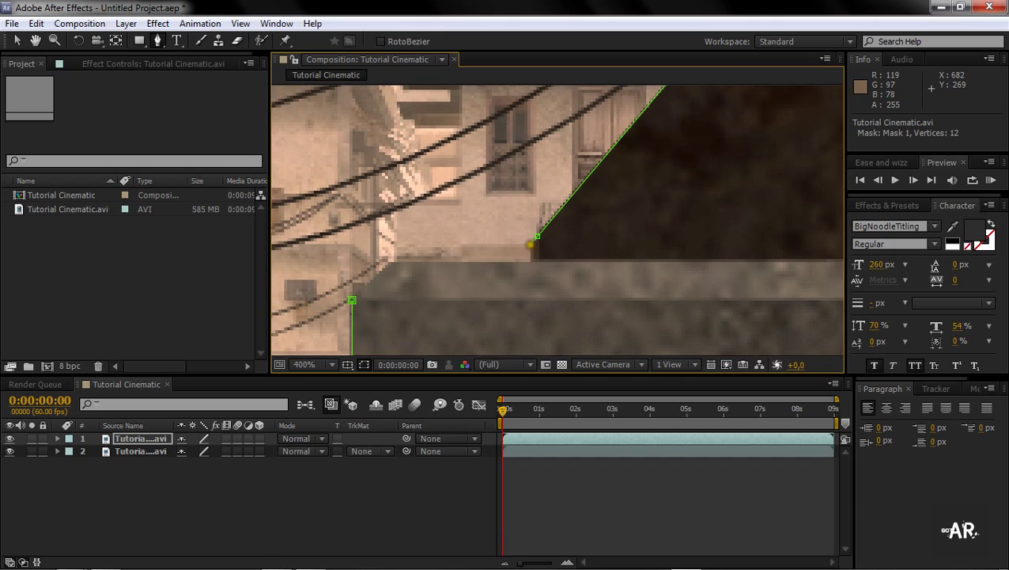
{"action": "left_click", "coordinate": [531, 245]}
{"action": "left_click", "coordinate": [530, 257]}
{"action": "left_click", "coordinate": [388, 262]}
{"action": "left_click", "coordinate": [352, 301]}
{"action": "scroll", "coordinate": [352, 300], "scroll_direction": "down", "scroll_amount": 2}
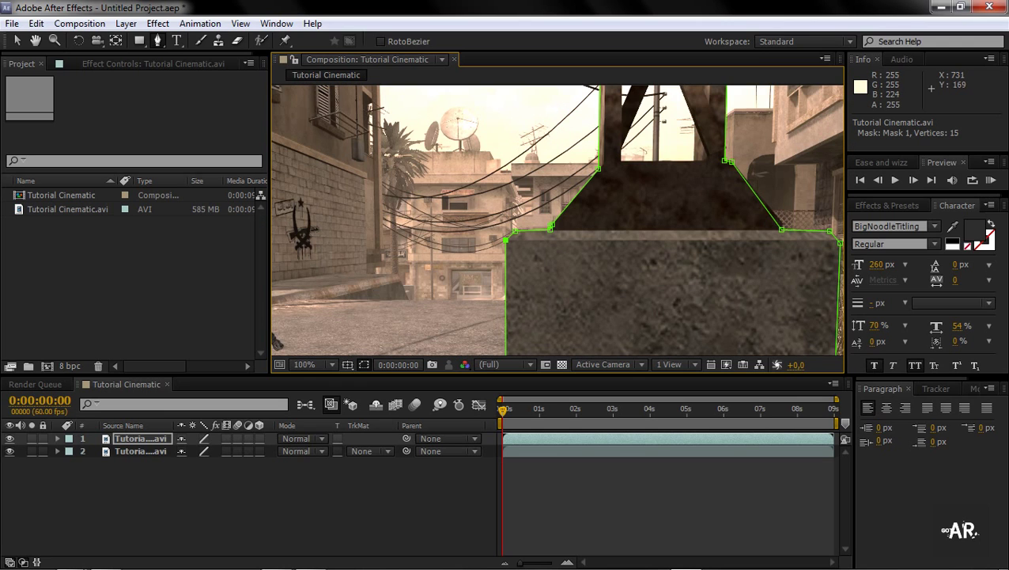
{"action": "scroll", "coordinate": [594, 208], "scroll_direction": "down", "scroll_amount": 2}
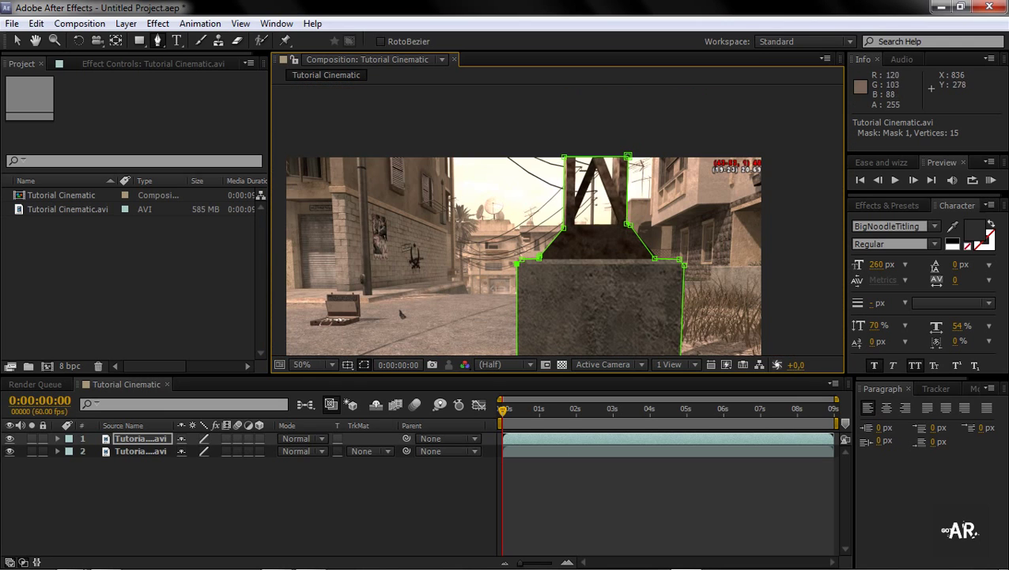
{"action": "scroll", "coordinate": [557, 224], "scroll_direction": "up", "scroll_amount": 2}
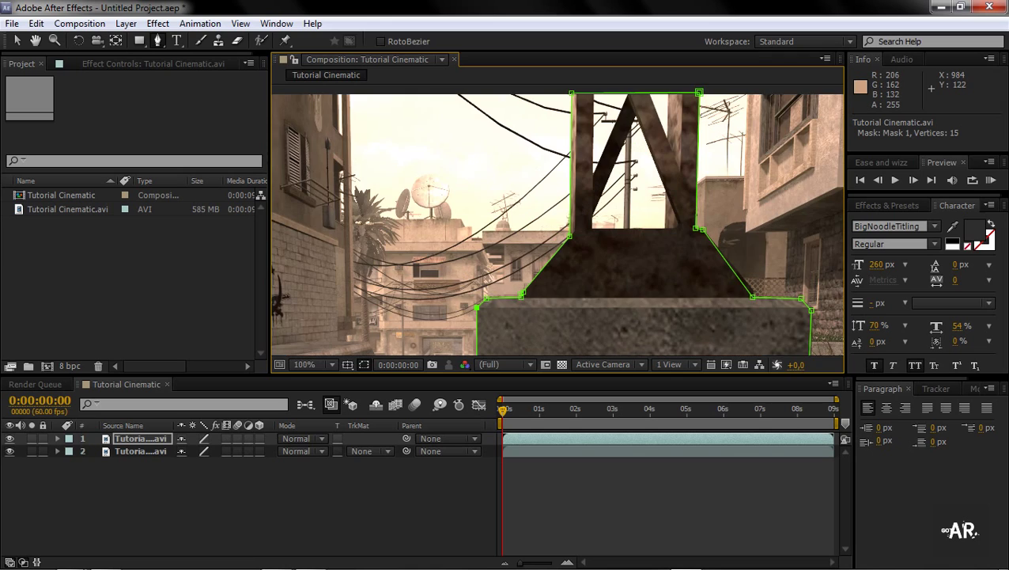
{"action": "scroll", "coordinate": [570, 225], "scroll_direction": "down", "scroll_amount": 2}
{"action": "left_click_drag", "start_coordinate": [570, 225], "coordinate": [625, 156]}
{"action": "left_click_drag", "start_coordinate": [746, 195], "coordinate": [740, 195]}
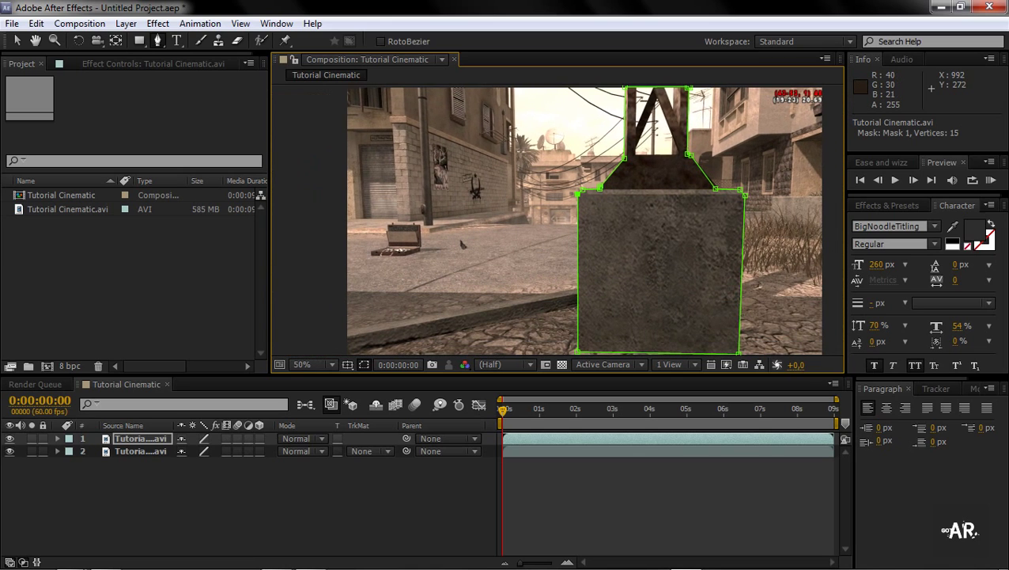
{"action": "left_click", "coordinate": [10, 451]}
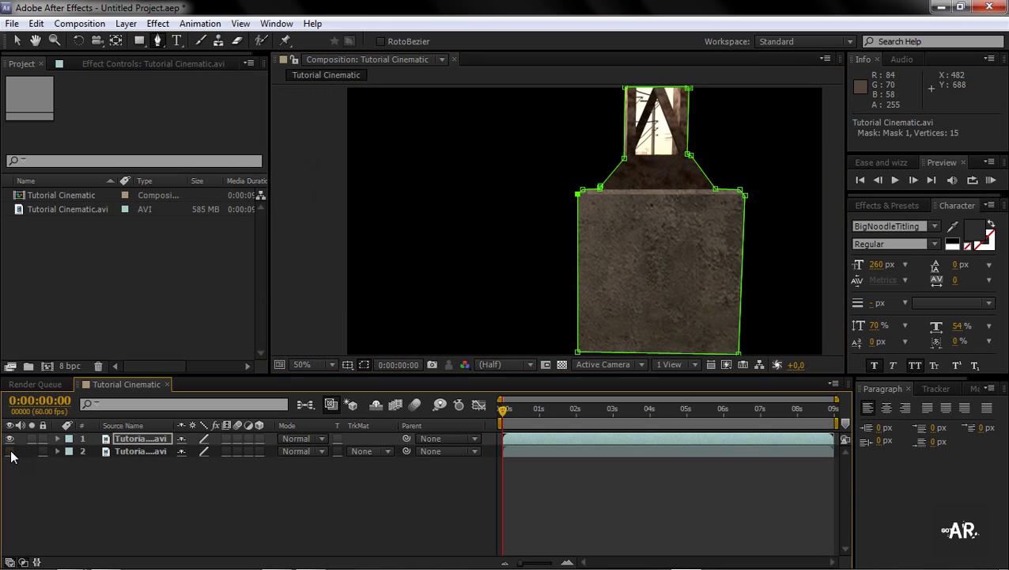
{"action": "left_click", "coordinate": [248, 536]}
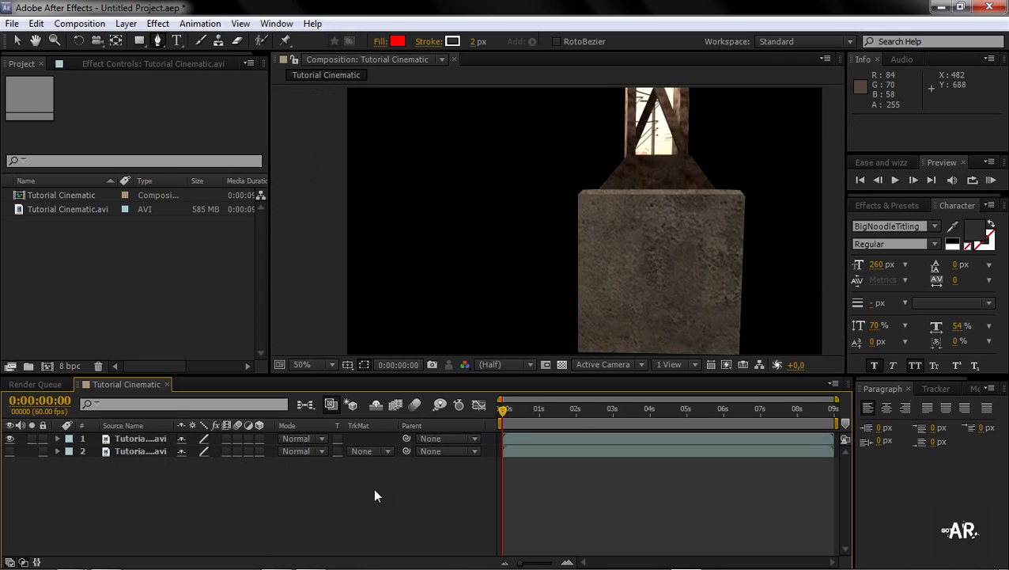
{"action": "left_click", "coordinate": [10, 451]}
{"action": "left_click", "coordinate": [133, 439]}
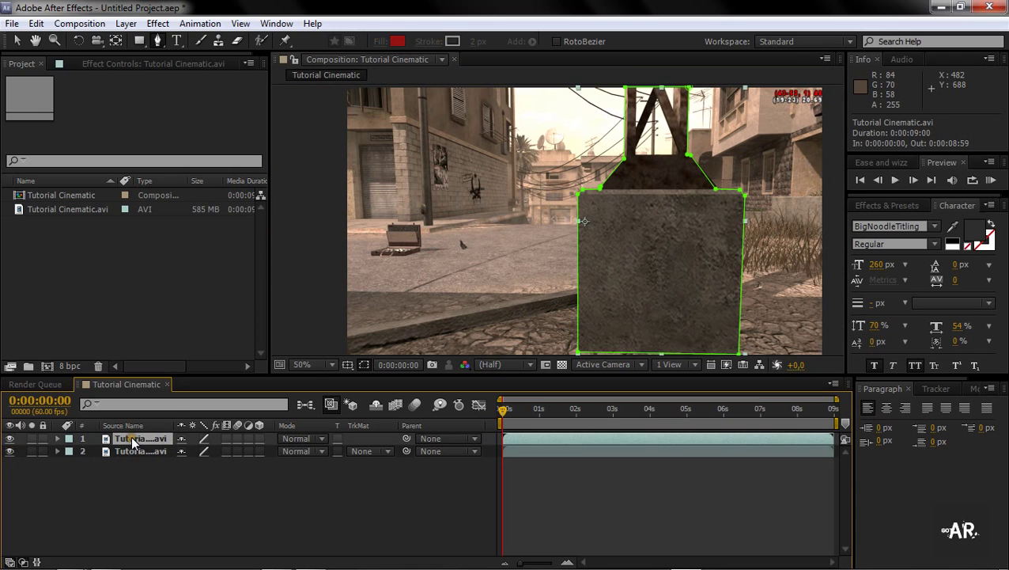
{"action": "right_click", "coordinate": [135, 441]}
{"action": "mouse_move", "coordinate": [172, 242]}
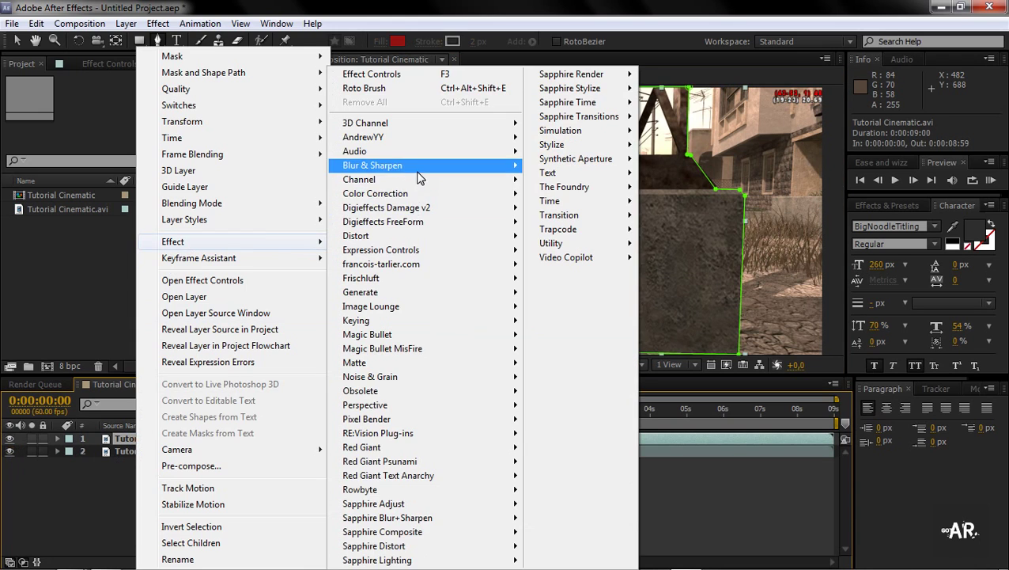
{"action": "mouse_move", "coordinate": [462, 173]}
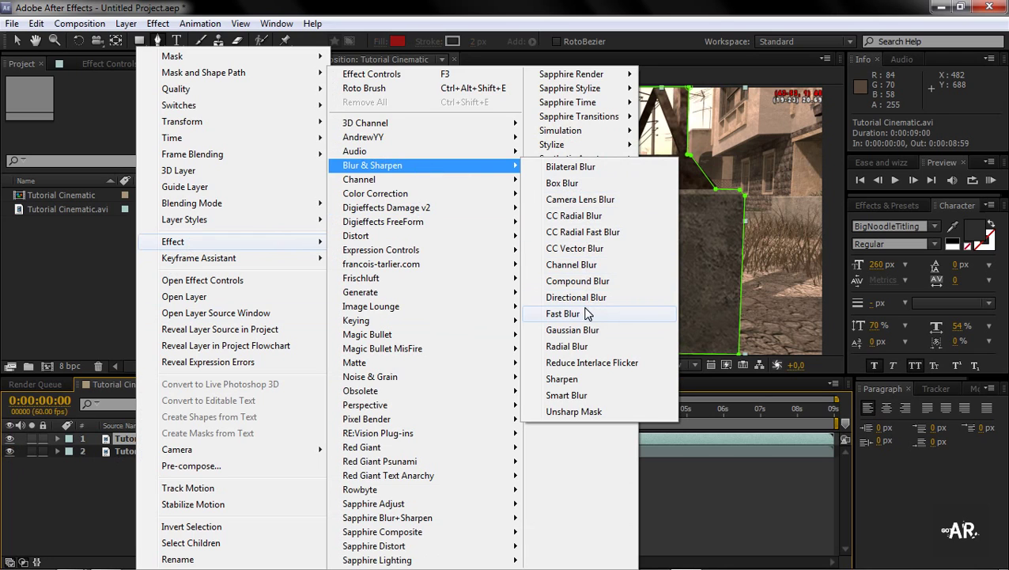
{"action": "left_click", "coordinate": [118, 451]}
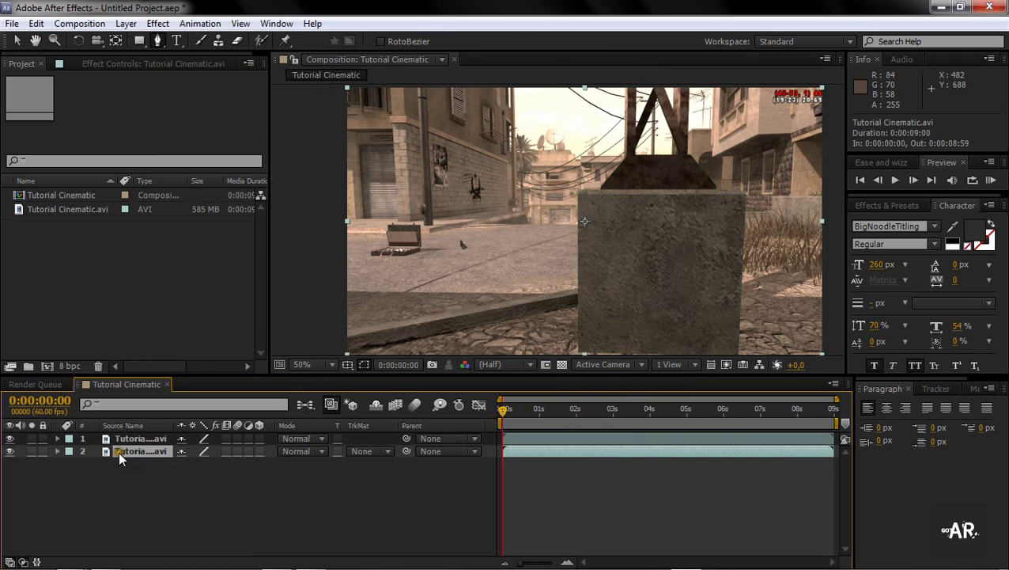
Hide the masked top copy and give the lower copy Fast Blur 5.0 with Repeat Edge Pixels.
{"action": "left_click", "coordinate": [9, 439]}
{"action": "right_click", "coordinate": [125, 449]}
{"action": "mouse_move", "coordinate": [187, 243]}
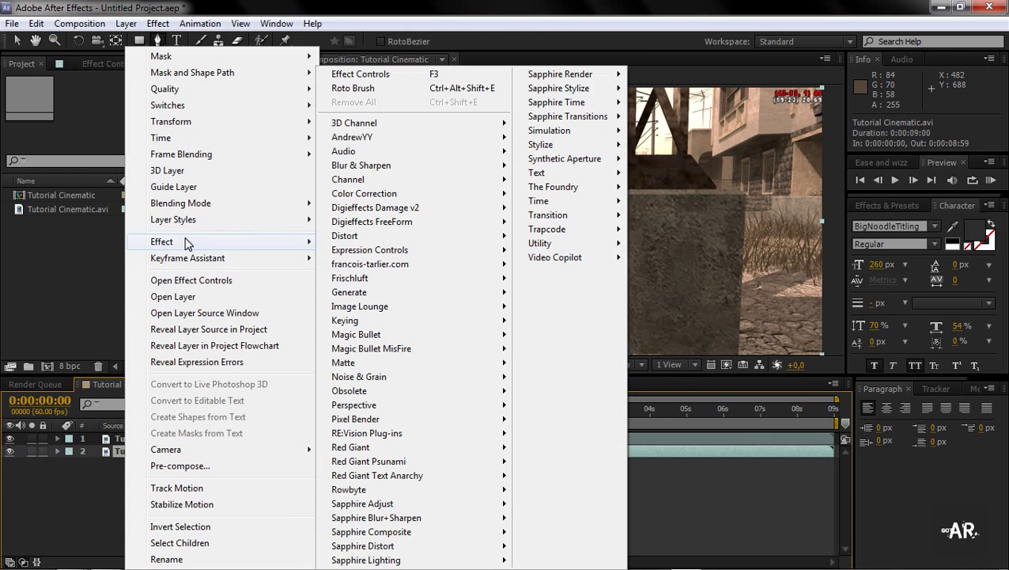
{"action": "mouse_move", "coordinate": [443, 225]}
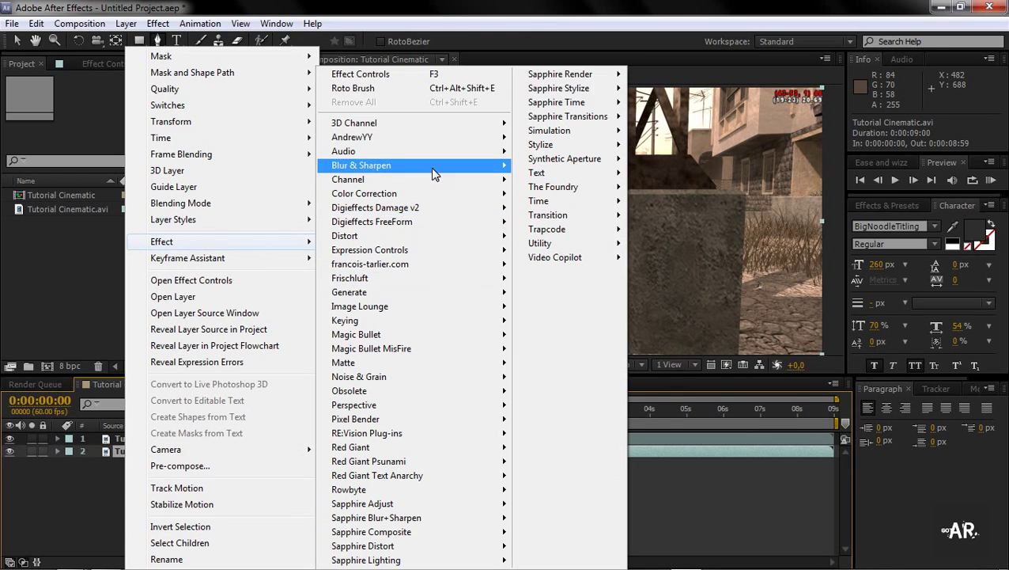
{"action": "mouse_move", "coordinate": [431, 167]}
{"action": "left_click", "coordinate": [554, 313]}
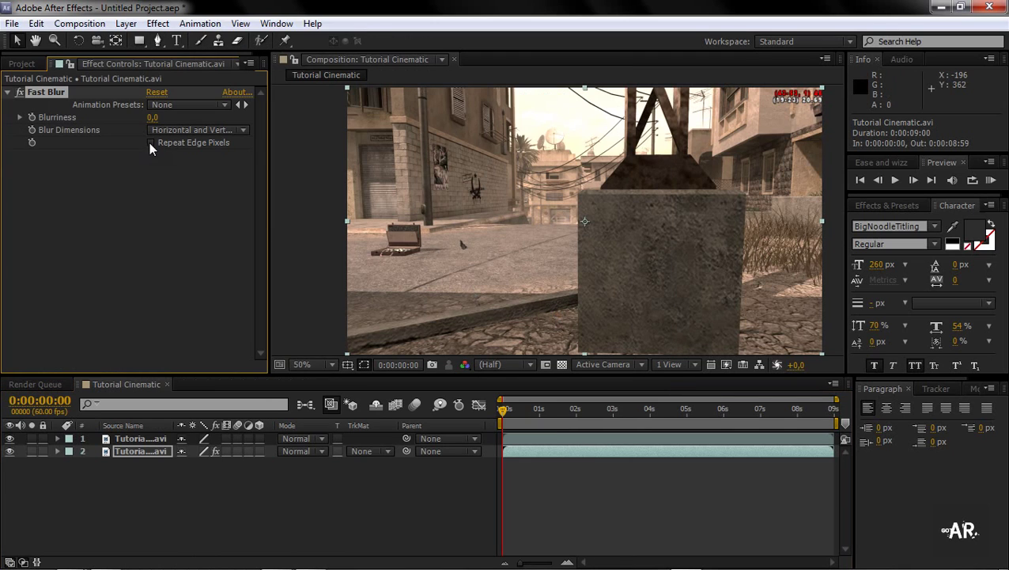
{"action": "left_click", "coordinate": [150, 142]}
{"action": "left_click_drag", "start_coordinate": [151, 117], "coordinate": [154, 117]}
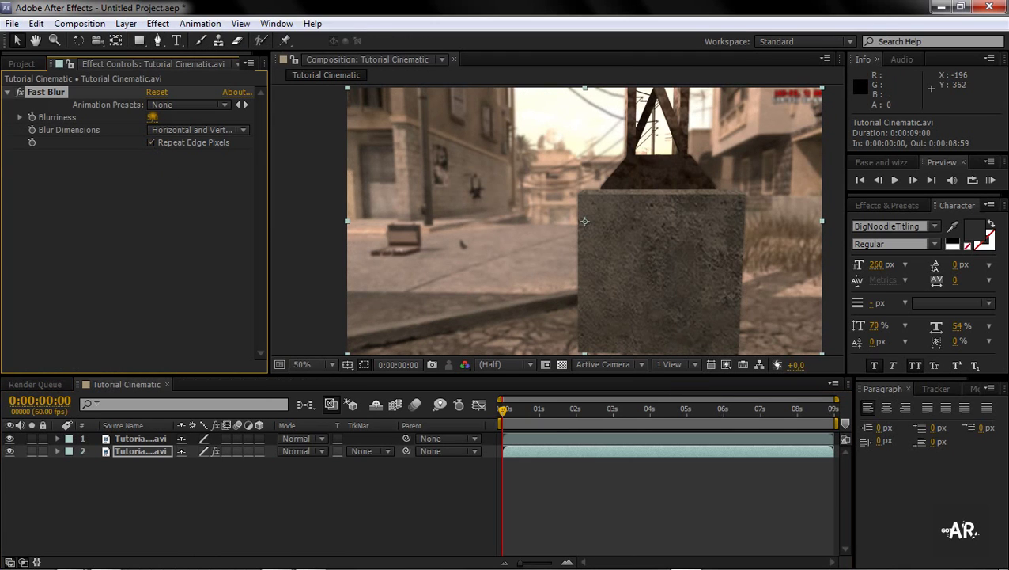
{"action": "type", "text": "5"}
{"action": "left_click", "coordinate": [266, 502]}
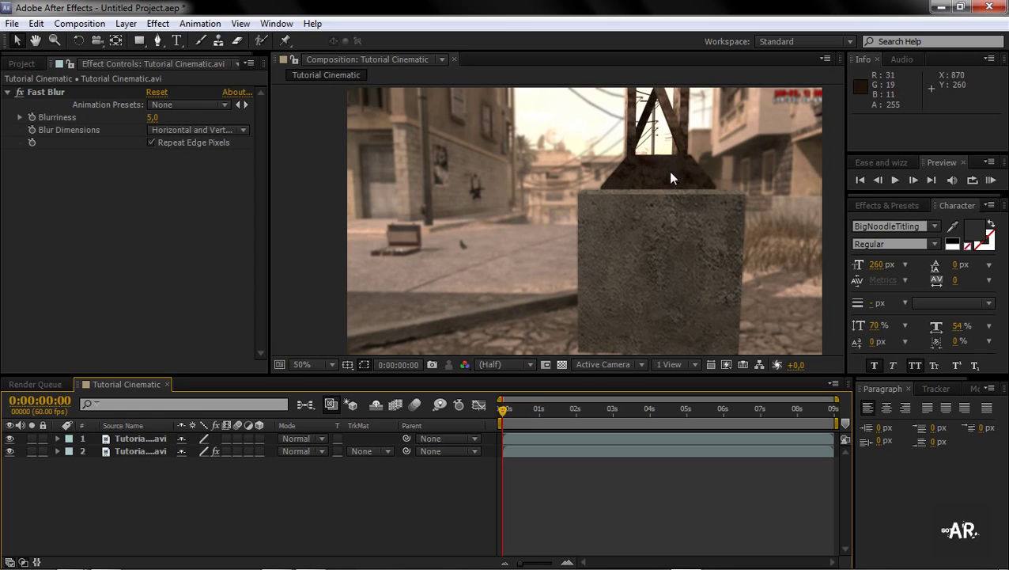
{"action": "left_click", "coordinate": [151, 452]}
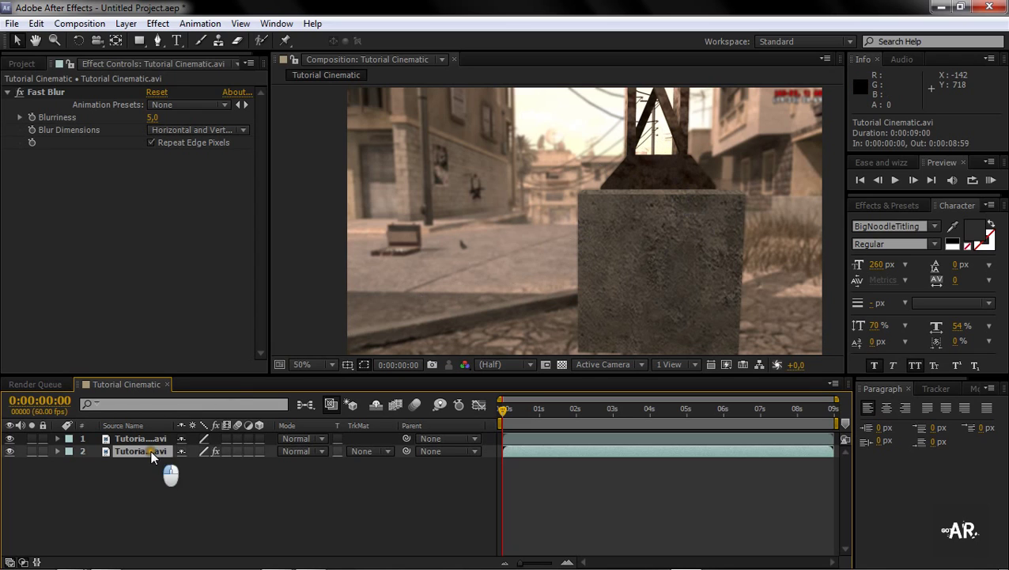
{"action": "right_click", "coordinate": [152, 456]}
{"action": "mouse_move", "coordinate": [206, 241]}
{"action": "mouse_move", "coordinate": [420, 236]}
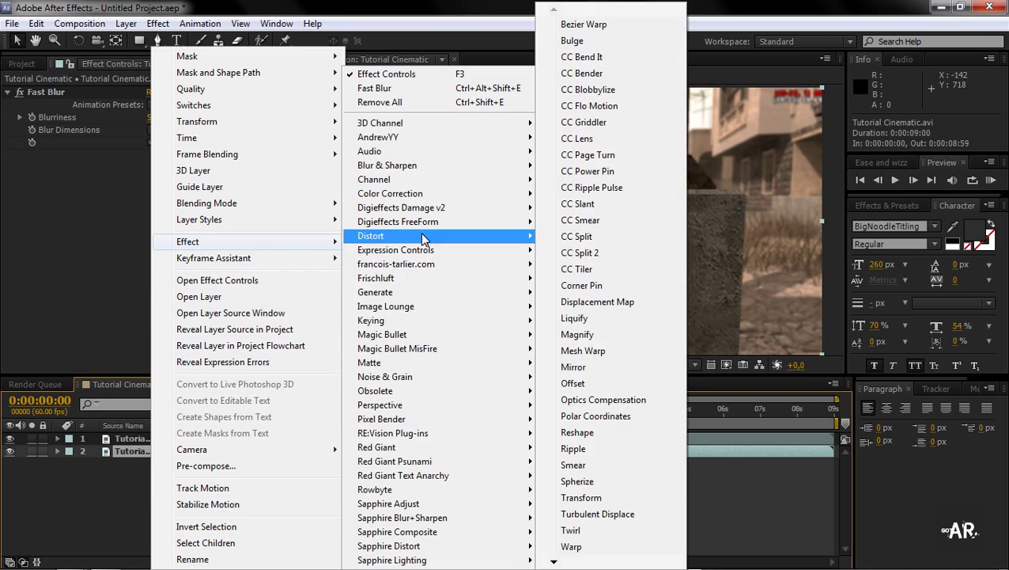
{"action": "mouse_move", "coordinate": [419, 292]}
{"action": "left_click", "coordinate": [575, 393]}
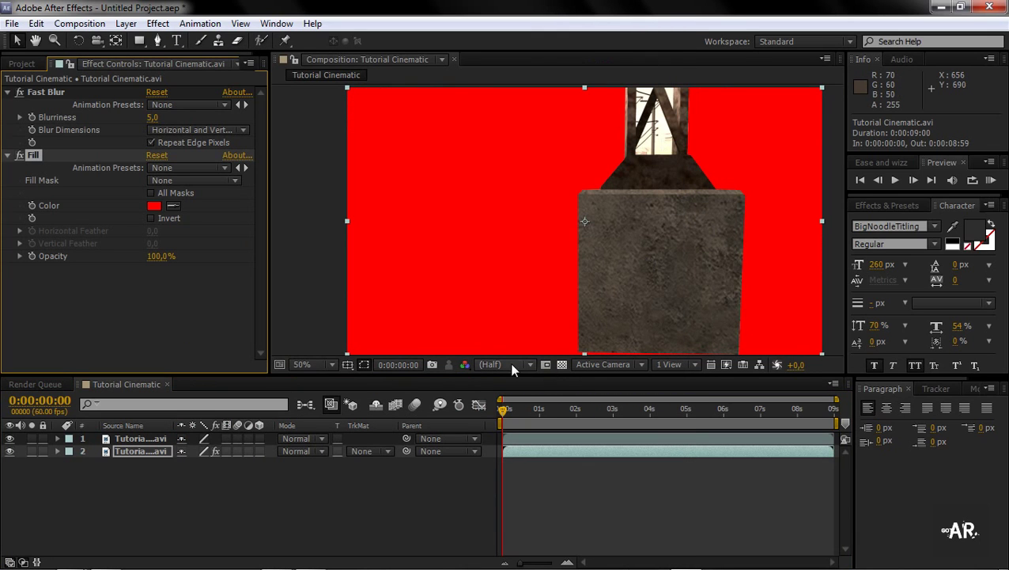
{"action": "left_click_drag", "start_coordinate": [162, 255], "coordinate": [109, 282]}
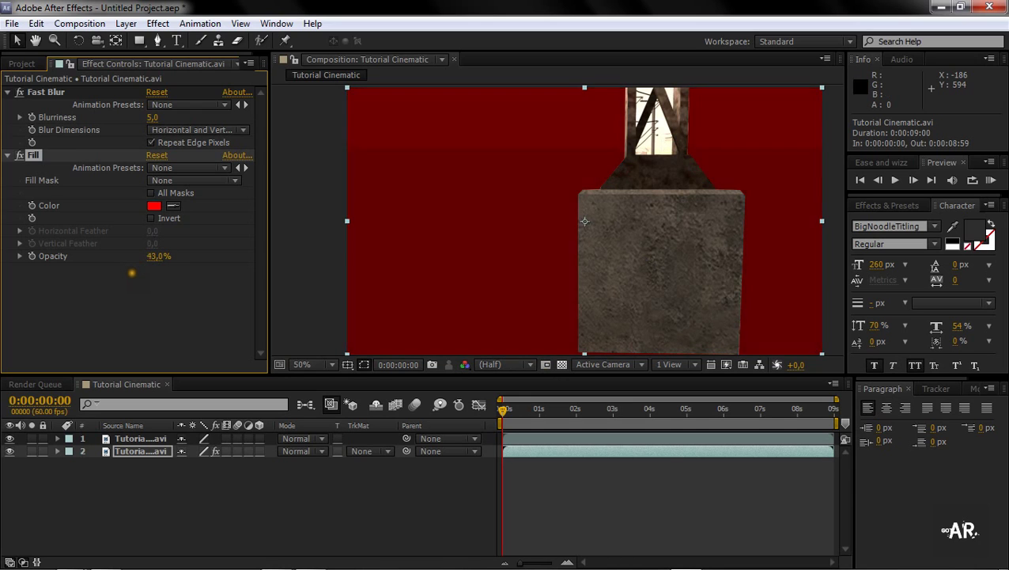
{"action": "key", "text": "Delete"}
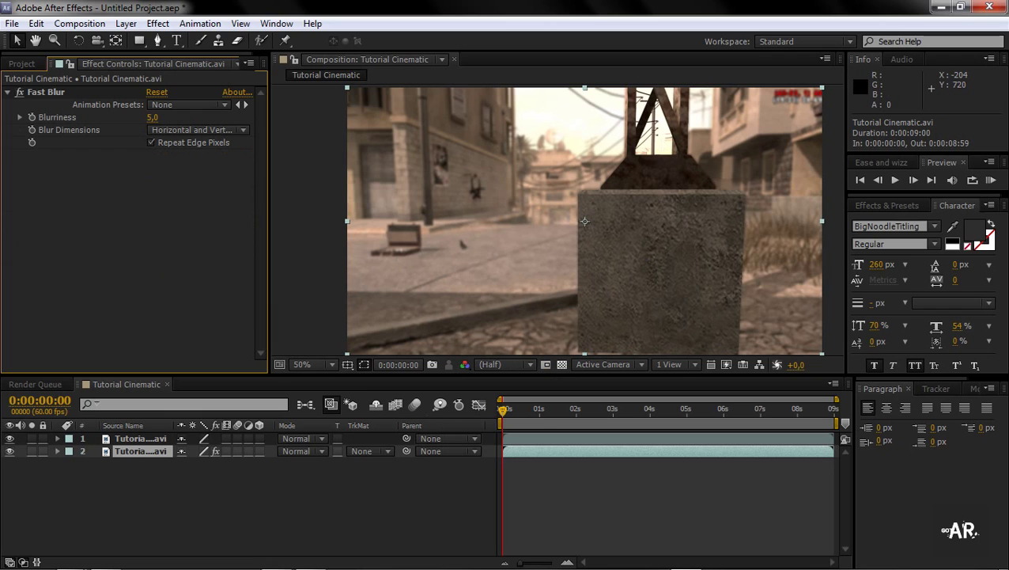
{"action": "left_click_drag", "start_coordinate": [504, 410], "coordinate": [789, 417]}
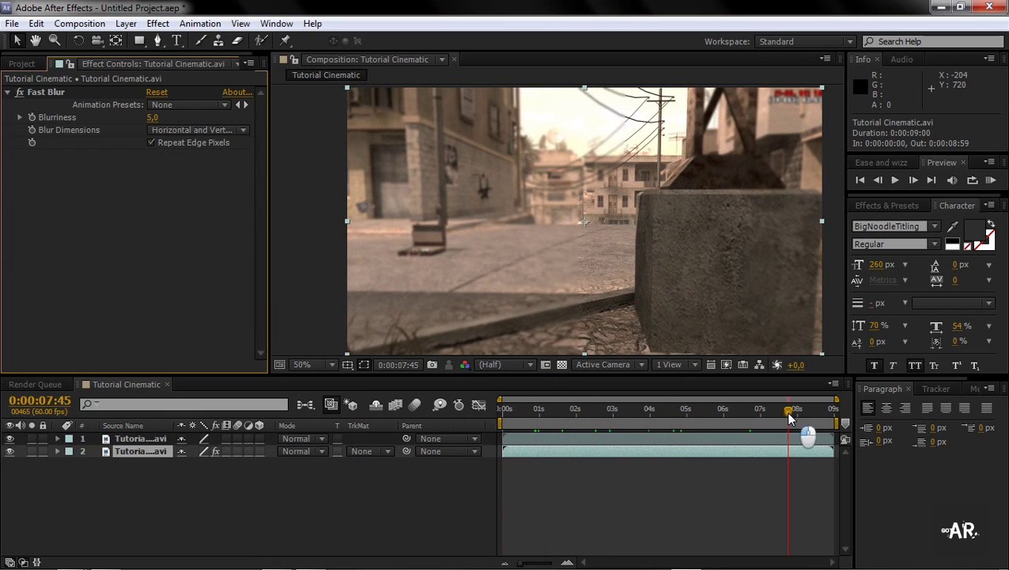
Preview the clip back to the start and switch off the background layer's Fast Blur.
{"action": "left_click", "coordinate": [141, 438]}
{"action": "left_click_drag", "start_coordinate": [759, 411], "coordinate": [491, 423]}
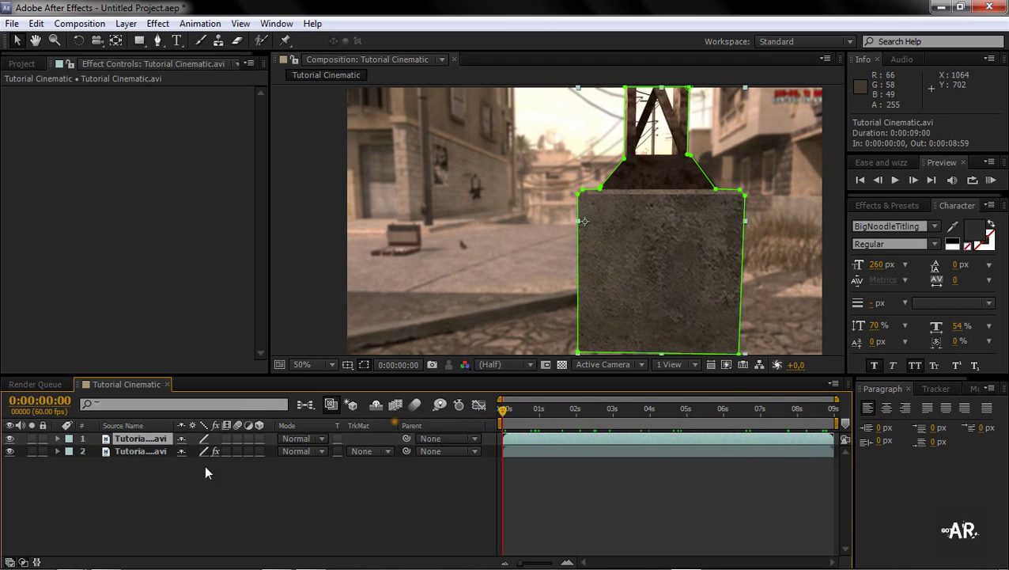
{"action": "left_click", "coordinate": [130, 451]}
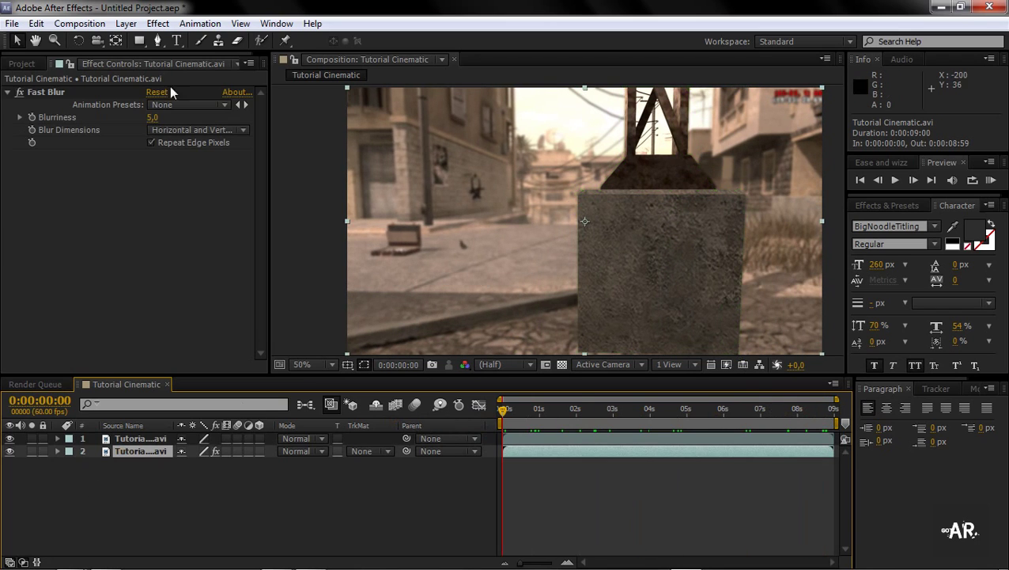
{"action": "left_click", "coordinate": [19, 92]}
Set a Mask Path keyframe at 0s on the foreground layer's Mask 1.
{"action": "left_click", "coordinate": [130, 438]}
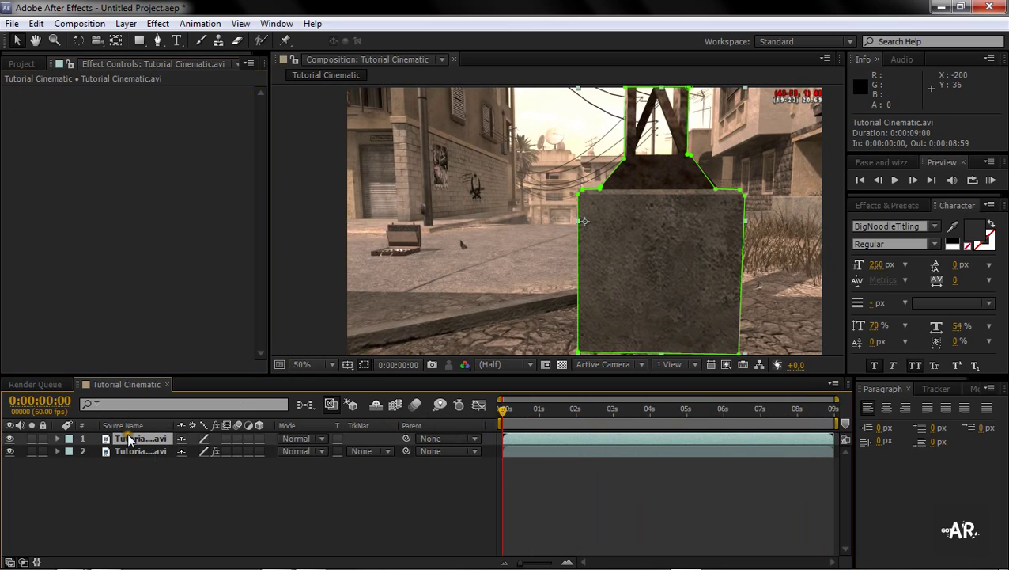
{"action": "key", "text": "m"}
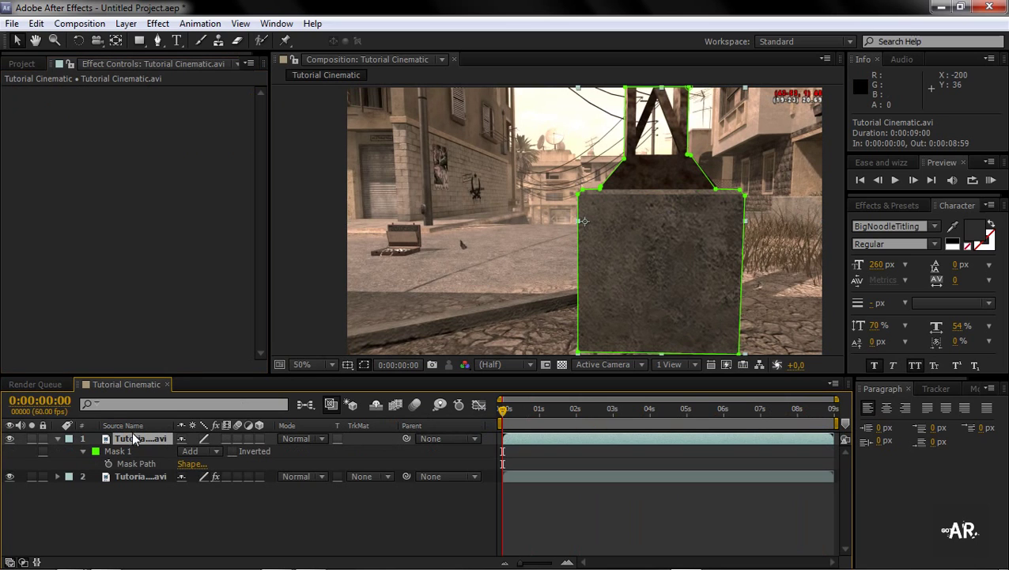
{"action": "key", "text": "m"}
{"action": "key", "text": "m"}
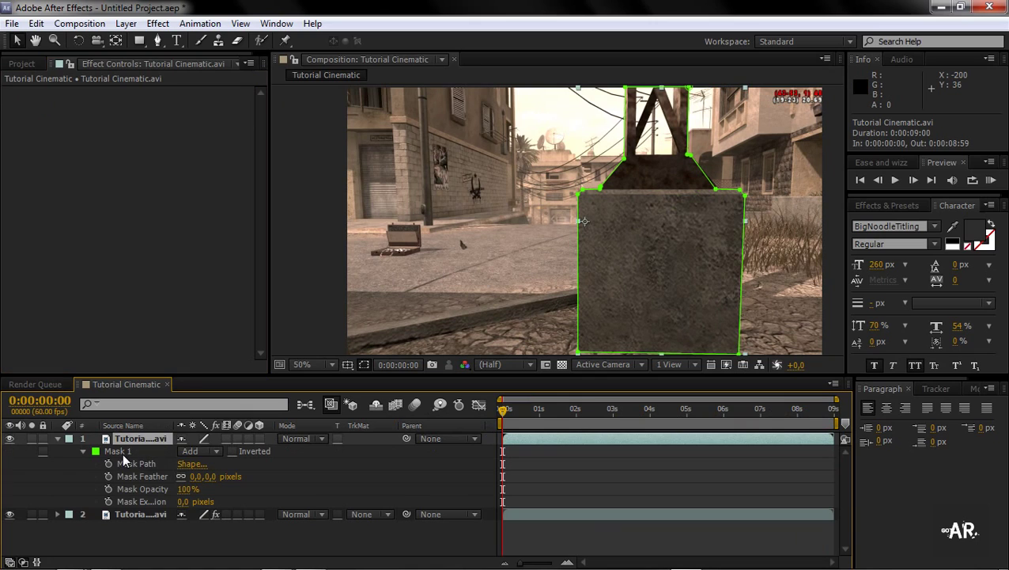
{"action": "left_click", "coordinate": [122, 453]}
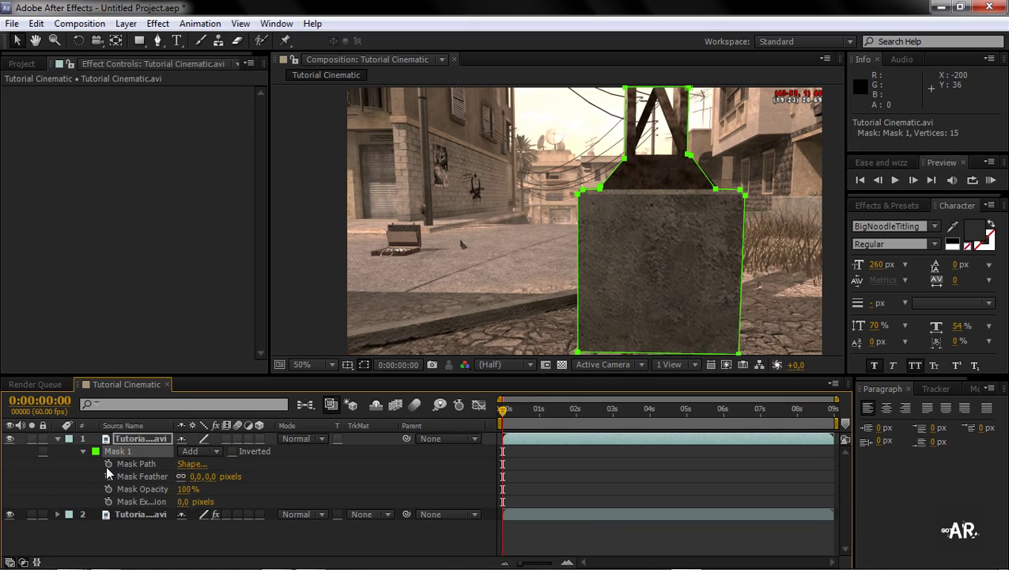
{"action": "left_click", "coordinate": [109, 464]}
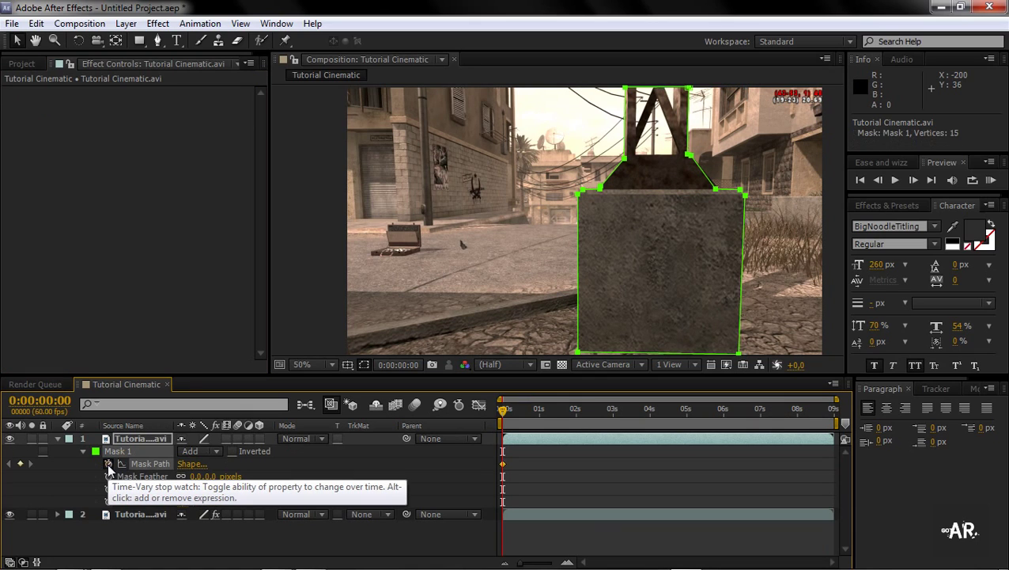
At 0:00:00:43, shift the whole mask right onto the concrete block.
{"action": "left_click_drag", "start_coordinate": [512, 413], "coordinate": [529, 411]}
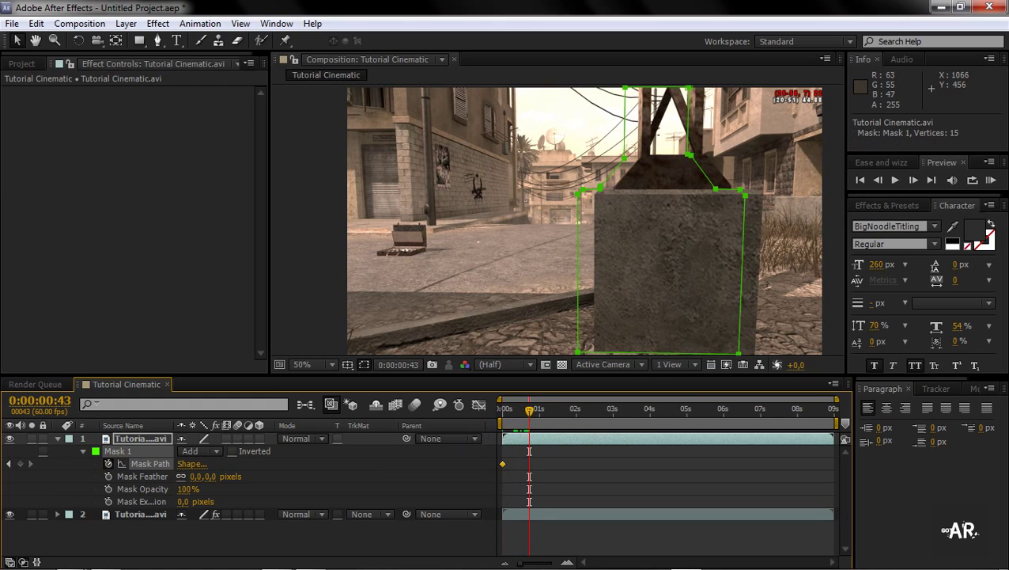
{"action": "double_click", "coordinate": [741, 256]}
{"action": "left_click_drag", "start_coordinate": [688, 242], "coordinate": [702, 246]}
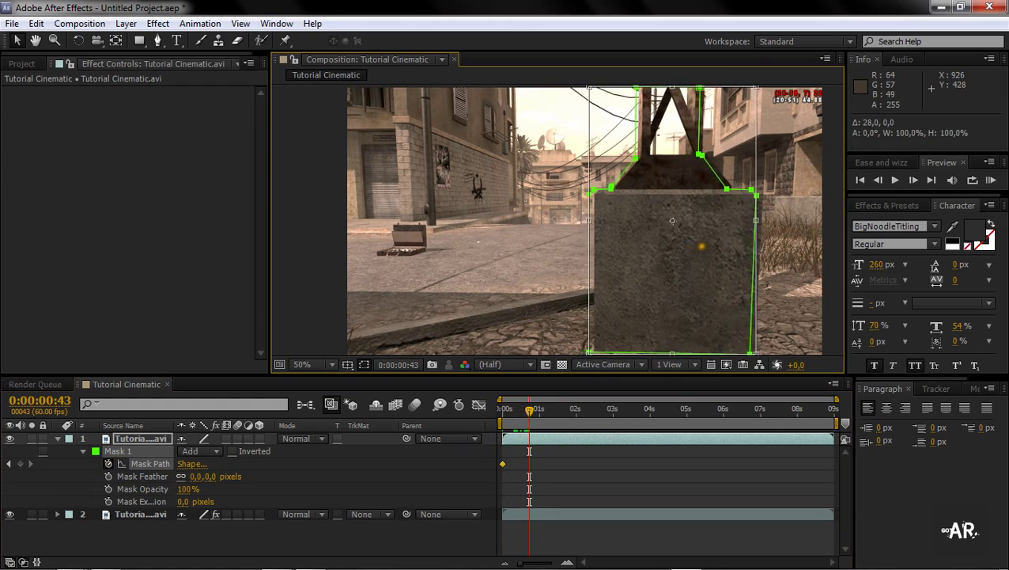
{"action": "key", "text": "Right"}
{"action": "key", "text": "Right"}
{"action": "key", "text": "Right"}
{"action": "key", "text": "Right"}
{"action": "key", "text": "Right"}
{"action": "key", "text": "Right"}
{"action": "key", "text": "Right"}
{"action": "key", "text": "Right"}
{"action": "key", "text": "Right"}
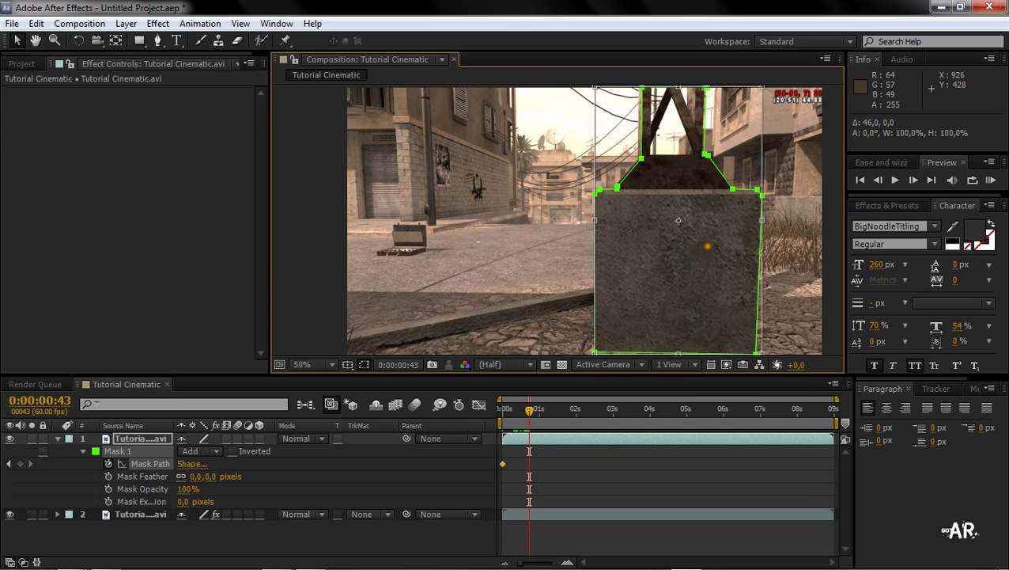
At 0:00:02:04, move the mask right and nudge it two steps left to fit the block.
{"action": "mouse_move", "coordinate": [548, 413]}
{"action": "left_mouse_down"}
{"action": "mouse_move", "coordinate": [500, 416]}
{"action": "mouse_move", "coordinate": [578, 412]}
{"action": "left_mouse_up"}
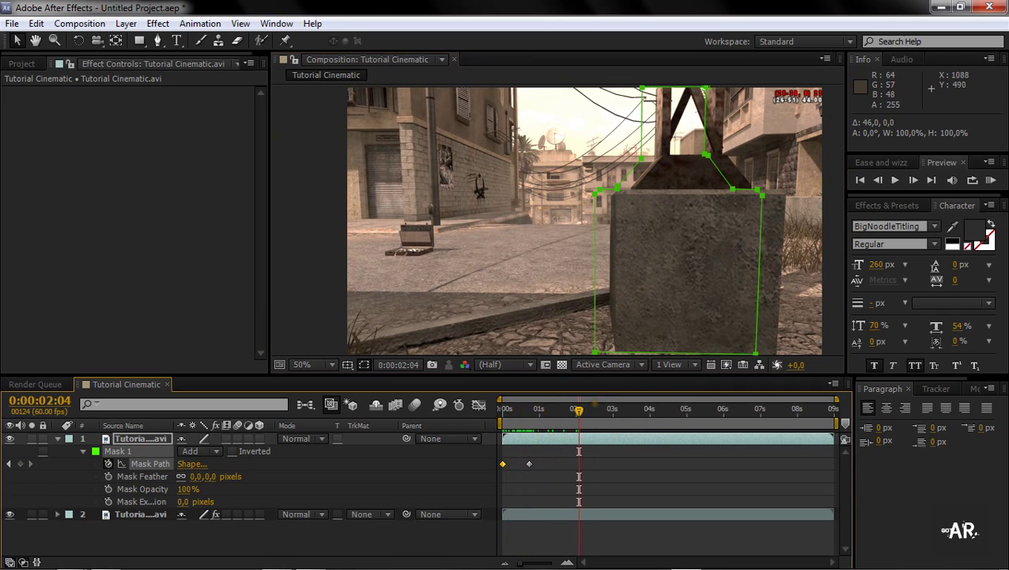
{"action": "double_click", "coordinate": [613, 190]}
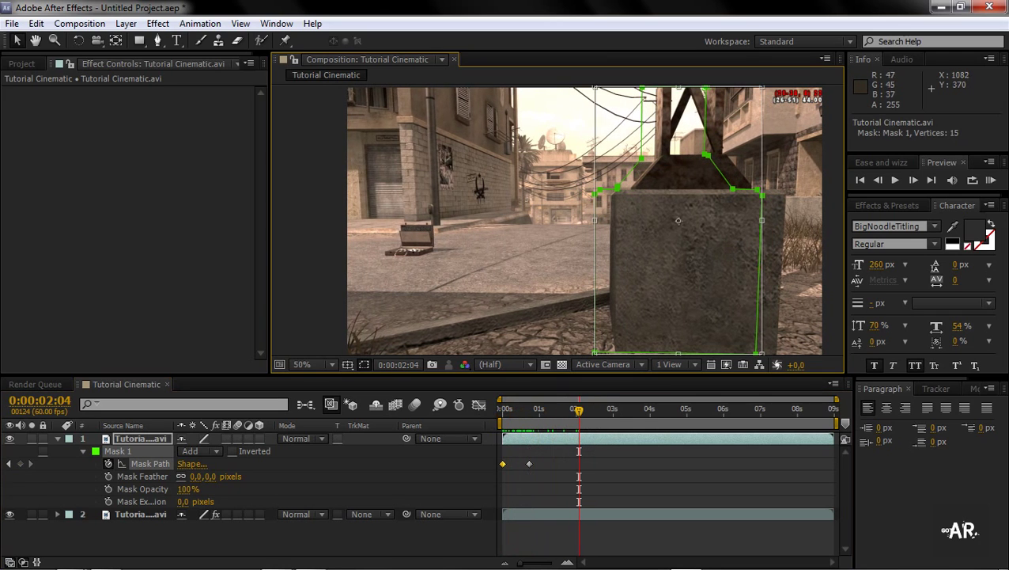
{"action": "left_click_drag", "start_coordinate": [614, 180], "coordinate": [632, 181]}
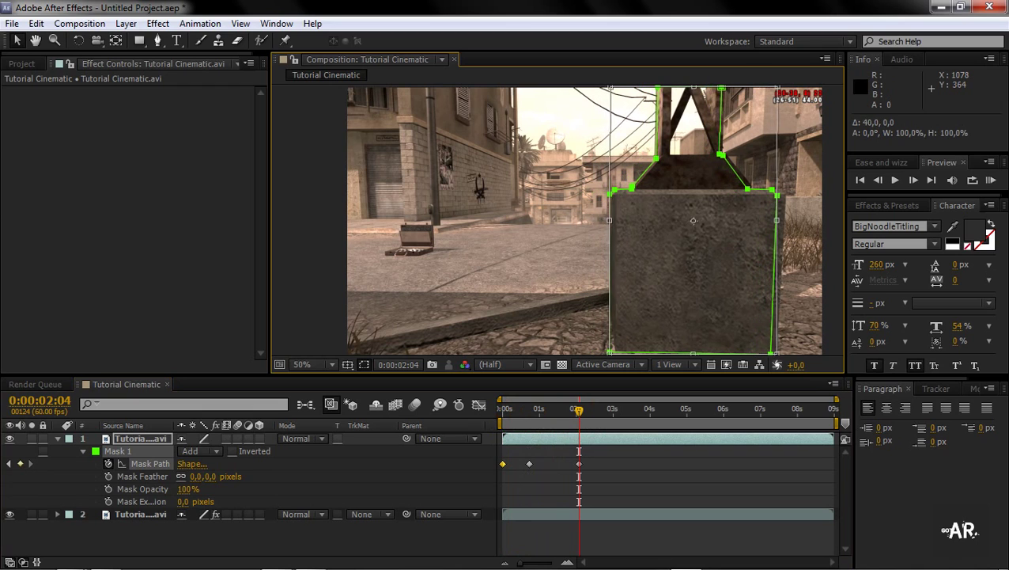
{"action": "key", "text": "Left"}
{"action": "key", "text": "Left"}
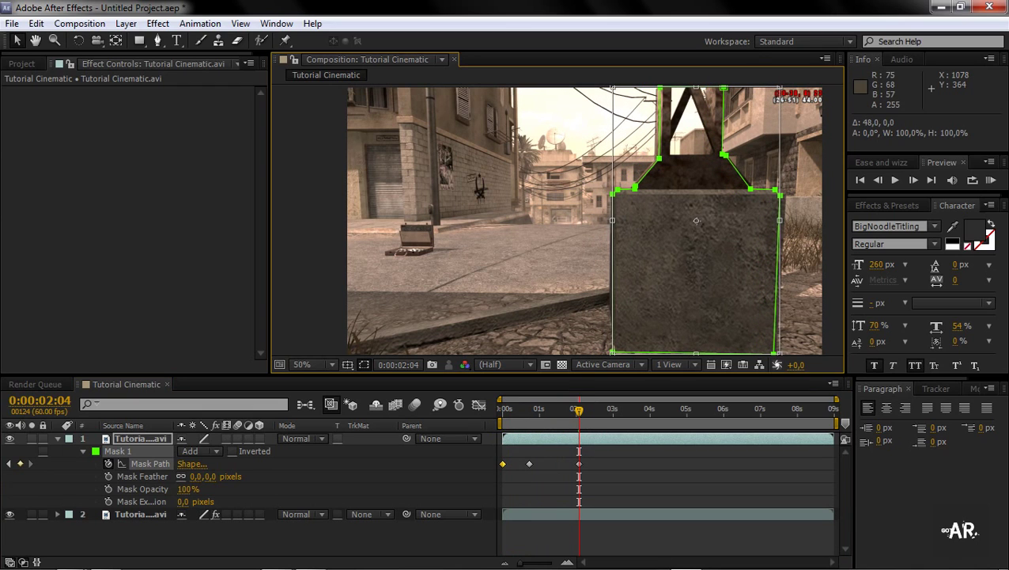
{"action": "key", "text": "Left"}
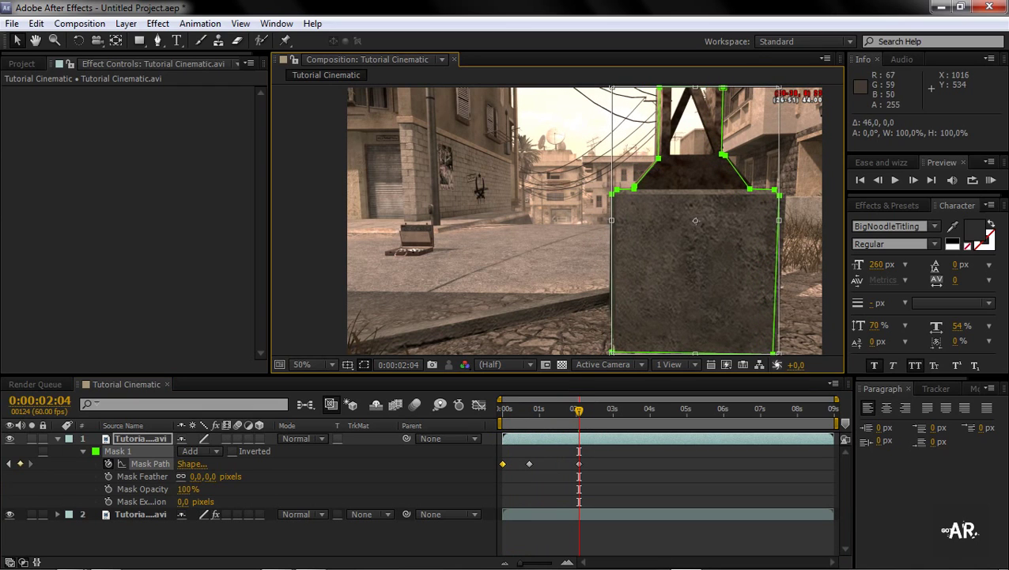
{"action": "left_click", "coordinate": [643, 493]}
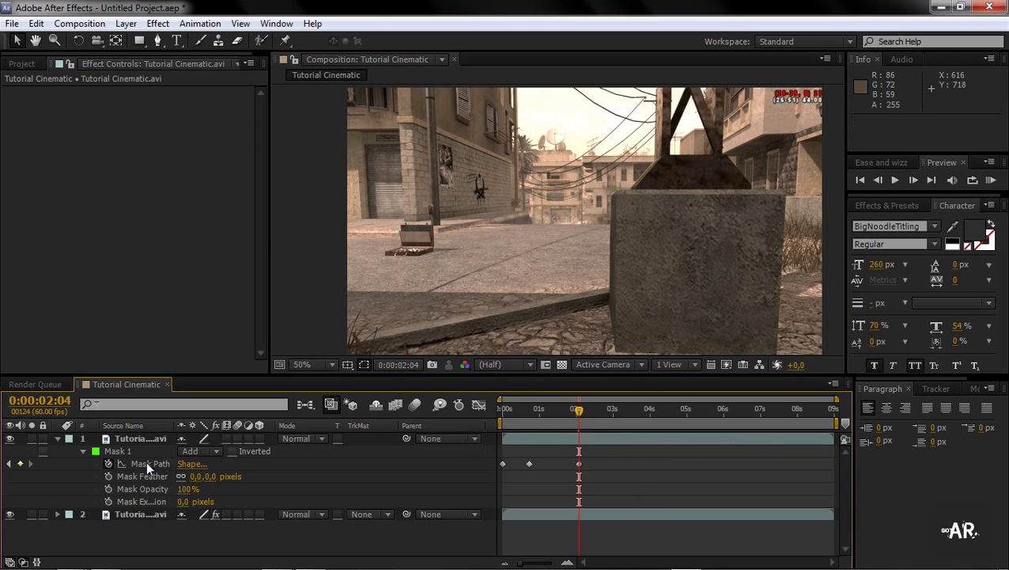
Zoom in on the pillar's top and try edits to Mask 1, undoing them.
{"action": "left_click", "coordinate": [119, 451]}
{"action": "scroll", "coordinate": [521, 231], "scroll_direction": "up", "scroll_amount": 1}
{"action": "mouse_move", "coordinate": [721, 213]}
{"action": "left_mouse_down"}
{"action": "mouse_move", "coordinate": [526, 355]}
{"action": "mouse_move", "coordinate": [505, 325]}
{"action": "left_mouse_up"}
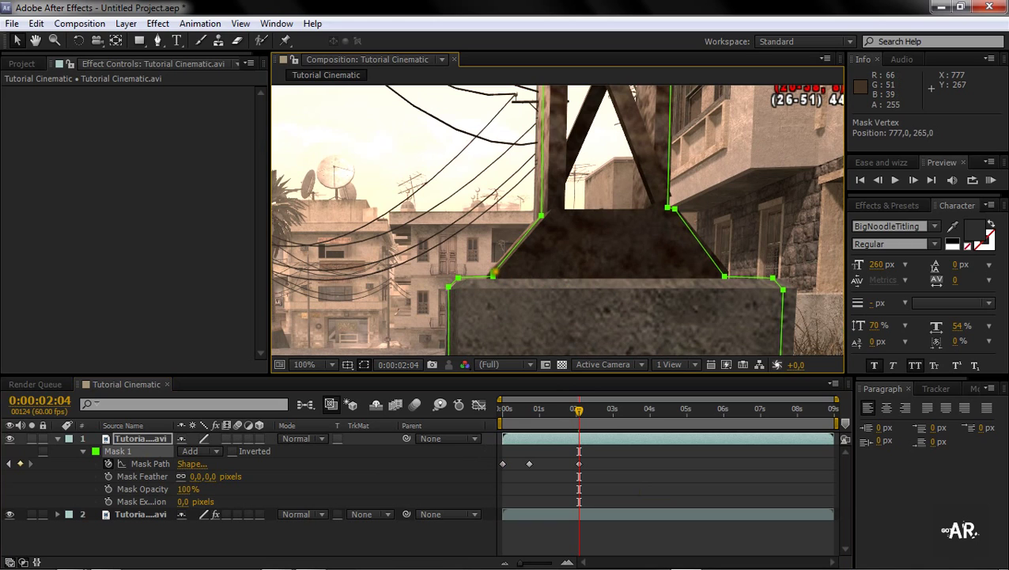
{"action": "left_click", "coordinate": [493, 272]}
{"action": "key", "text": "ctrl+z"}
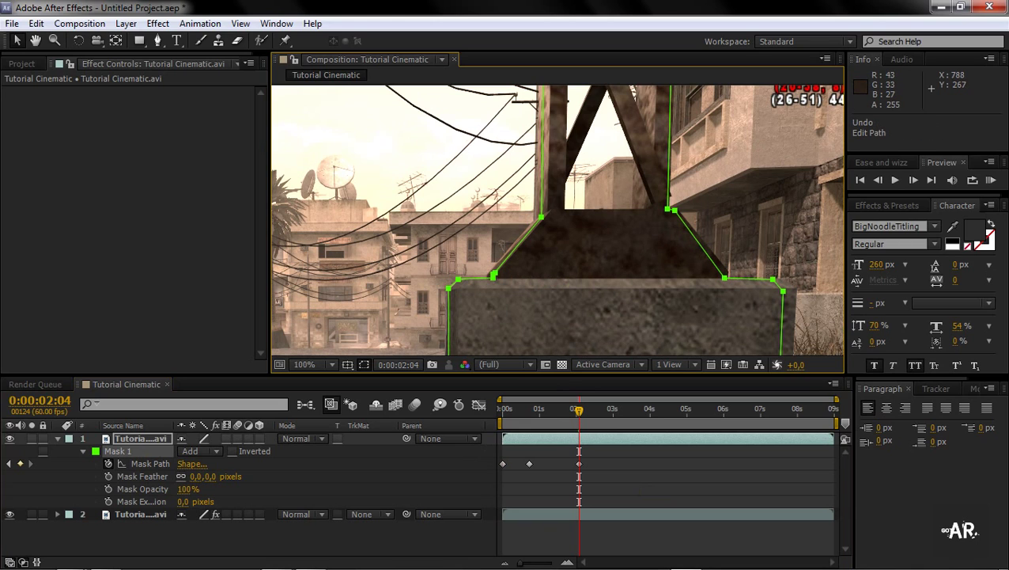
{"action": "left_click", "coordinate": [455, 278]}
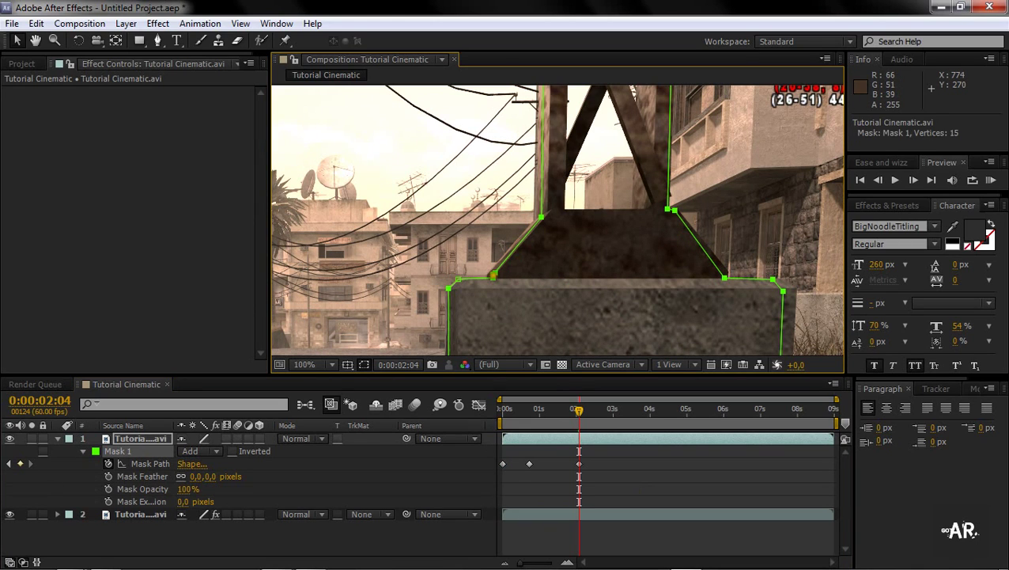
{"action": "key", "text": "ctrl+z"}
{"action": "key", "text": "ctrl+t"}
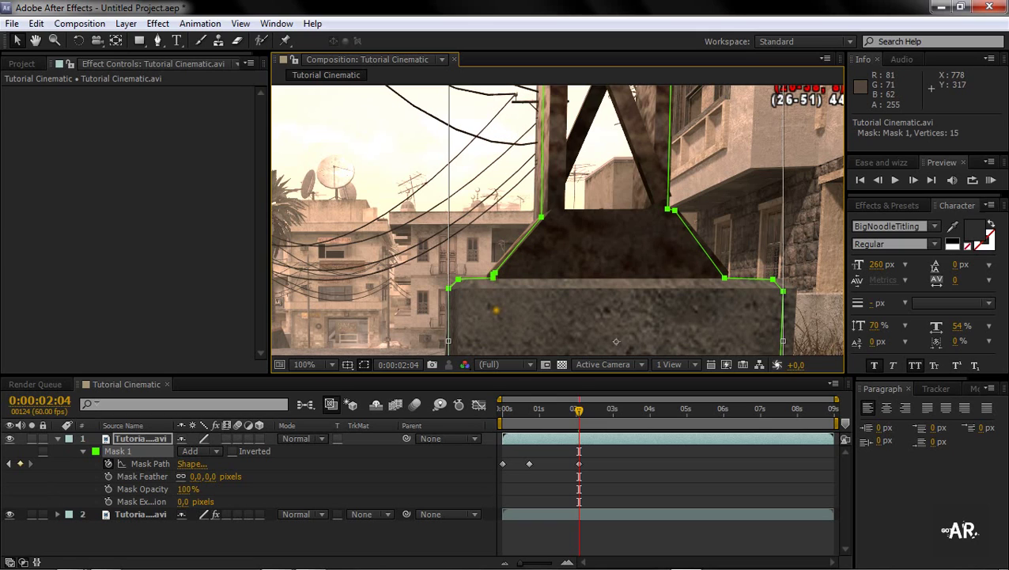
{"action": "left_click", "coordinate": [288, 491]}
Drag Mask 1's corner vertices onto the block's upper edge and ledge, checking at different zooms.
{"action": "left_click", "coordinate": [141, 438]}
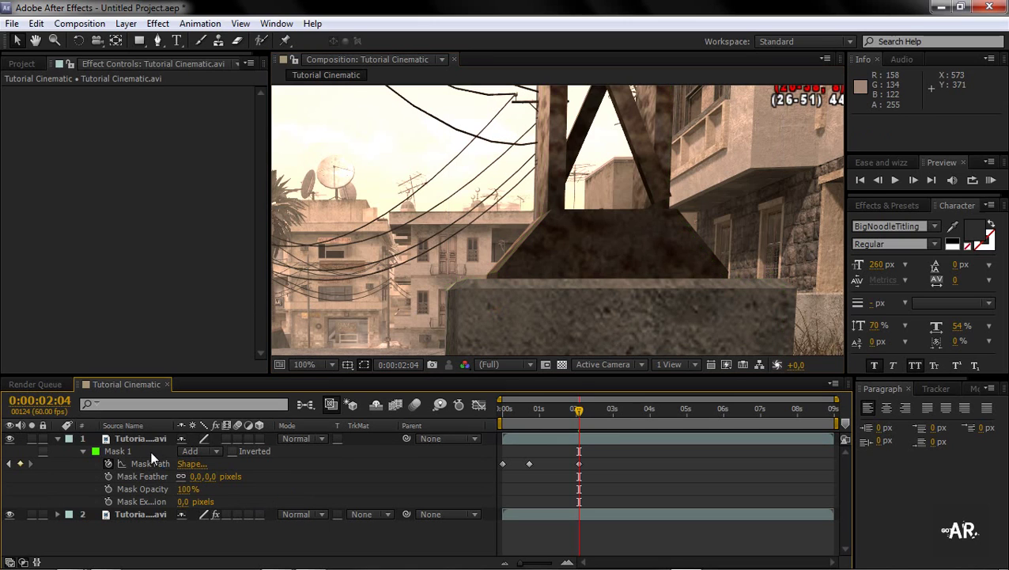
{"action": "key", "text": "Tab"}
{"action": "left_click", "coordinate": [498, 281]}
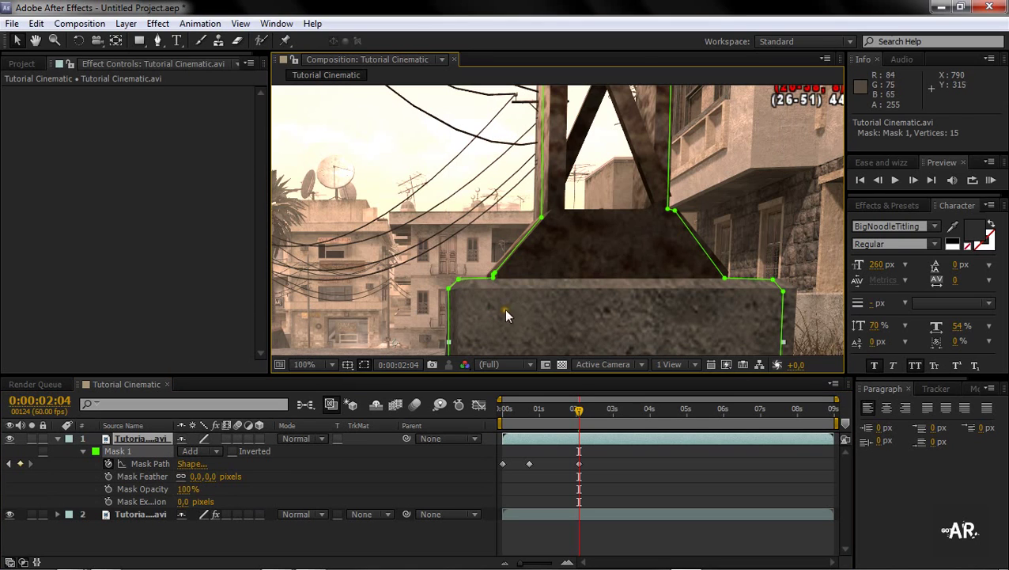
{"action": "left_click", "coordinate": [493, 276]}
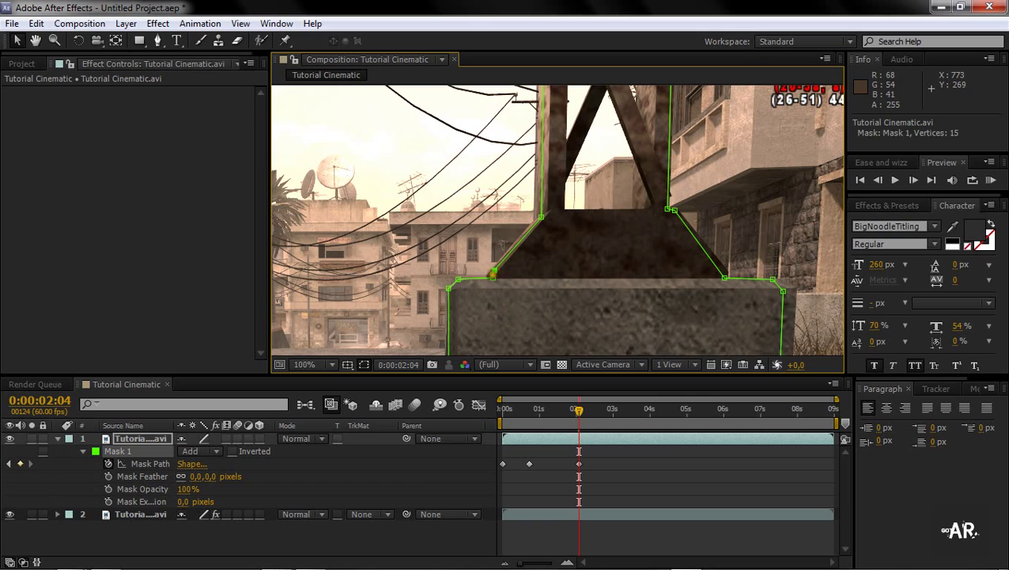
{"action": "left_click_drag", "start_coordinate": [541, 215], "coordinate": [535, 223]}
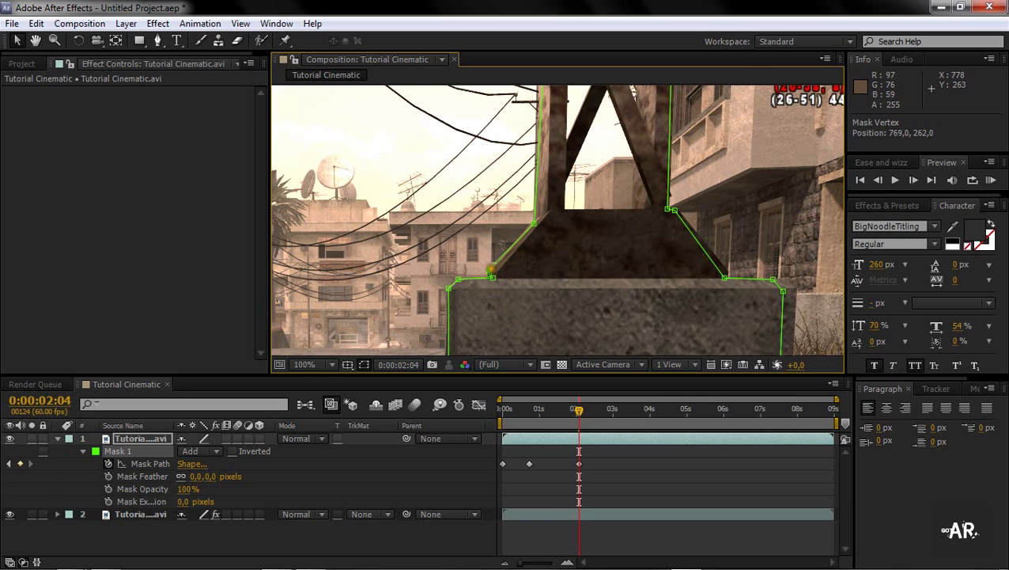
{"action": "key", "text": "comma"}
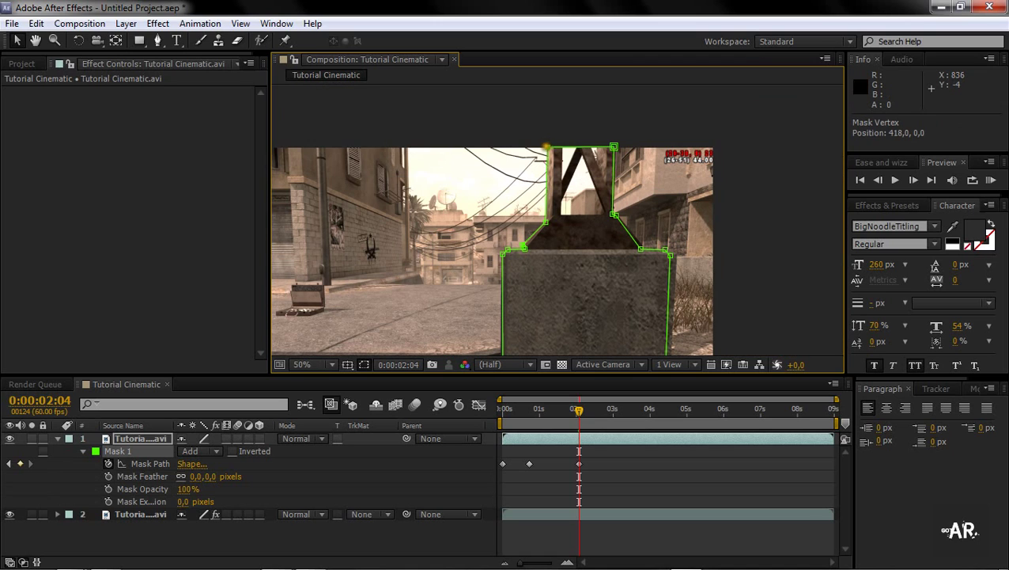
{"action": "key", "text": "period"}
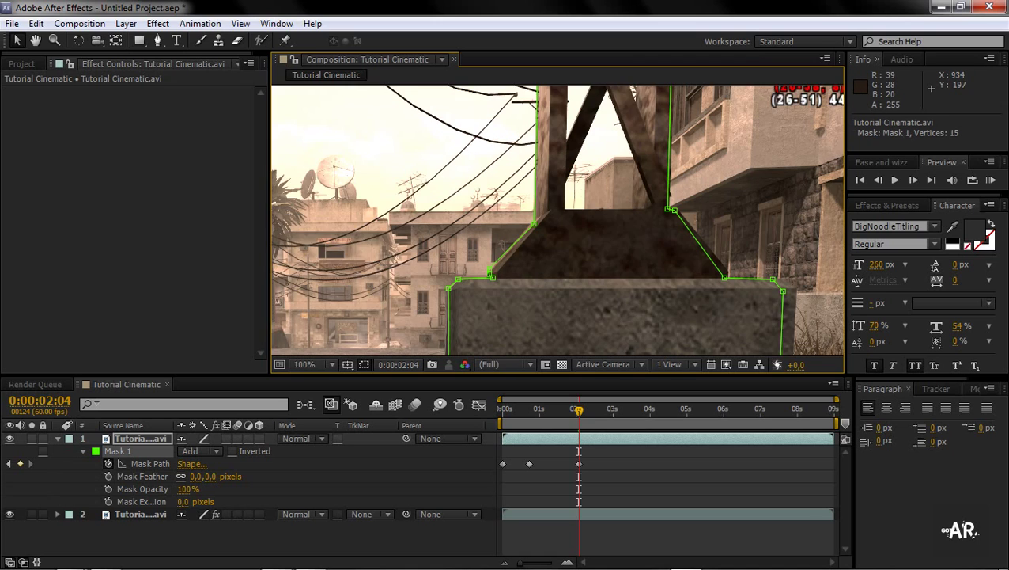
{"action": "left_click_drag", "start_coordinate": [589, 249], "coordinate": [656, 258]}
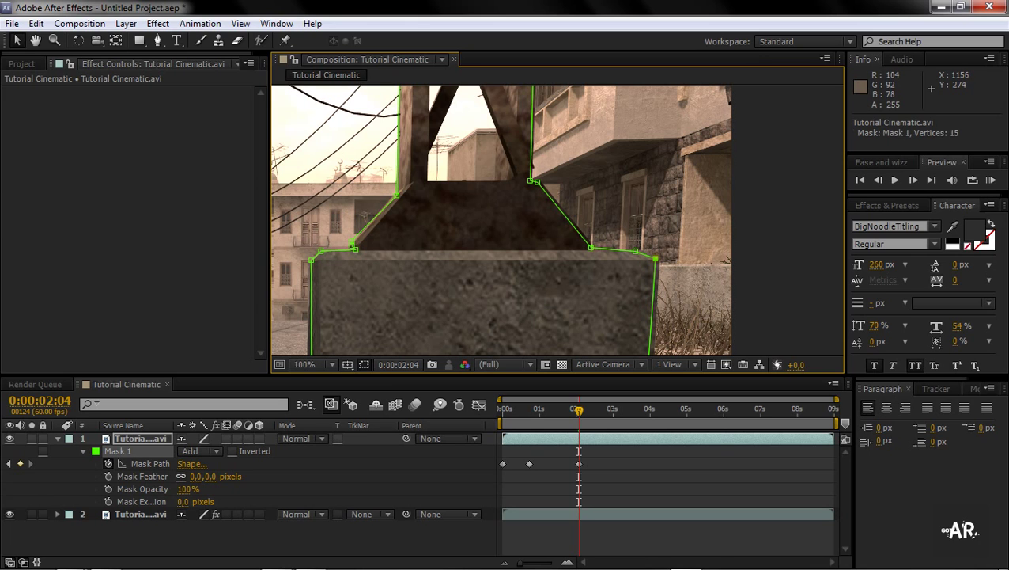
{"action": "scroll", "coordinate": [648, 253], "scroll_direction": "down", "scroll_amount": 2}
{"action": "scroll", "coordinate": [633, 293], "scroll_direction": "down", "scroll_amount": 2}
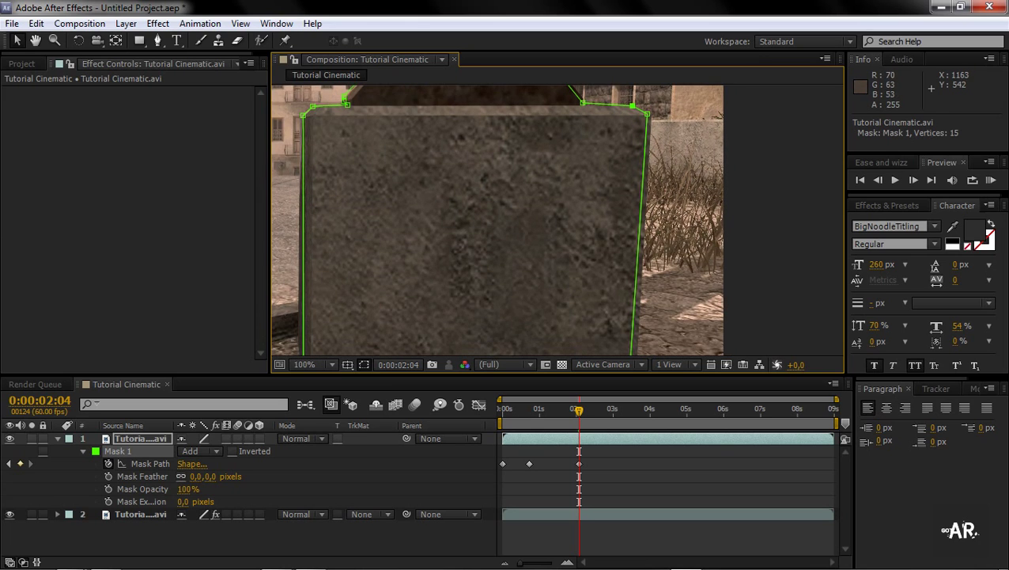
{"action": "scroll", "coordinate": [617, 340], "scroll_direction": "down", "scroll_amount": 2}
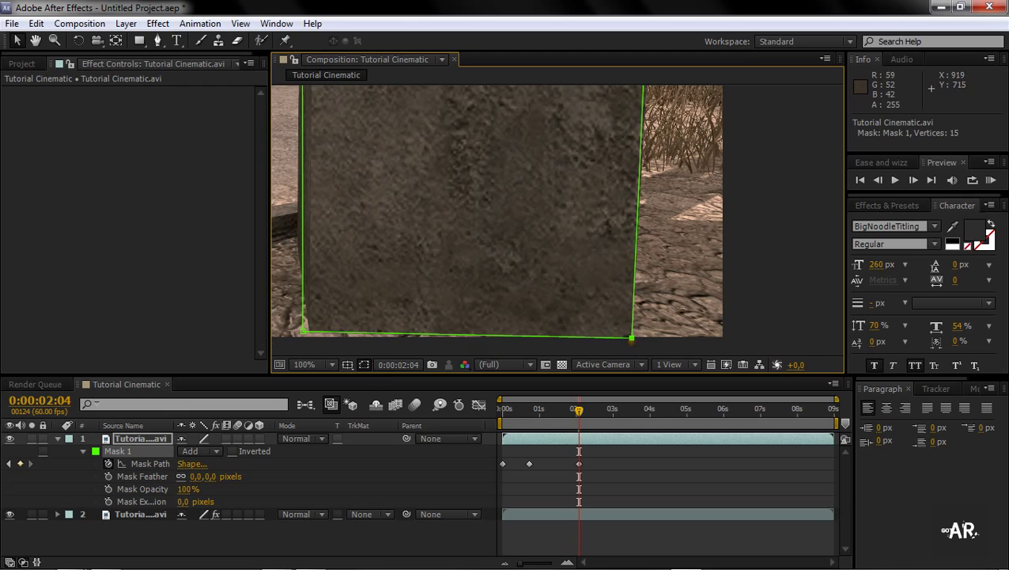
{"action": "key", "text": "comma"}
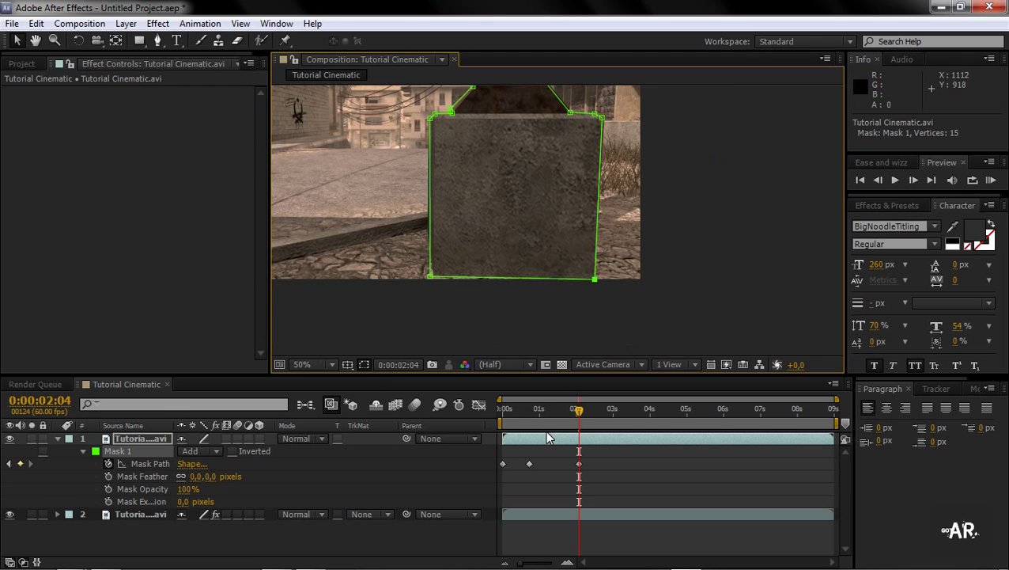
At 0:00:08:59, shift the whole Mask 1 right onto the block with arrow-key nudges.
{"action": "left_click_drag", "start_coordinate": [510, 423], "coordinate": [834, 424]}
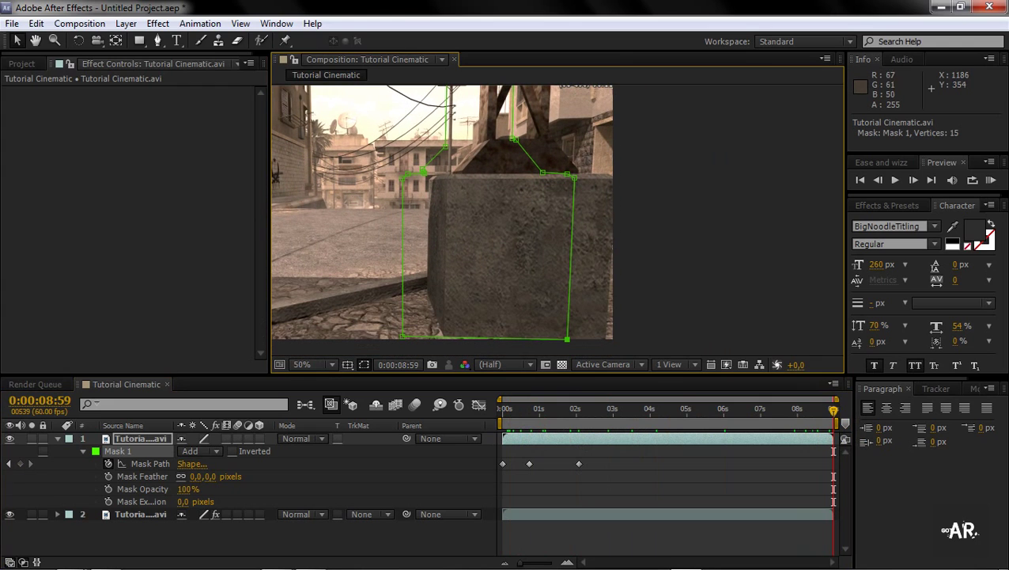
{"action": "key", "text": "ctrl+t"}
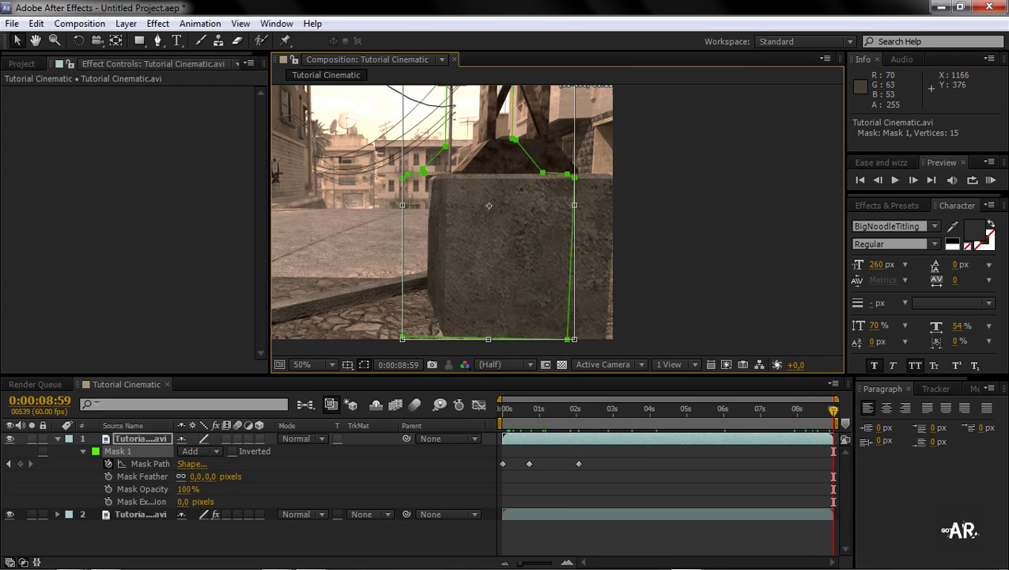
{"action": "key", "text": "shift+Right"}
{"action": "key", "text": "shift+Right"}
{"action": "key", "text": "shift+Right"}
{"action": "key", "text": "shift+Right"}
{"action": "key", "text": "shift+Right"}
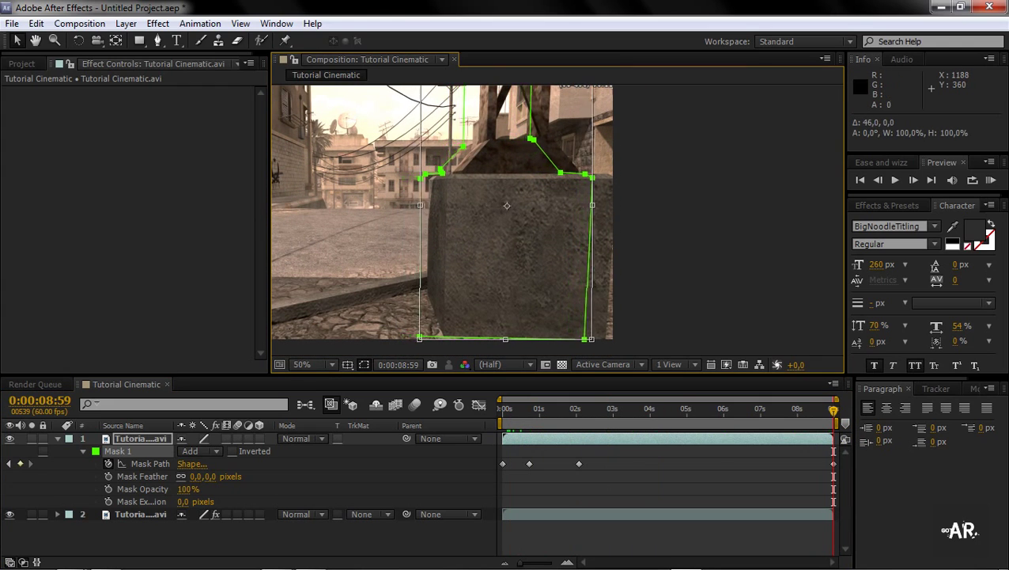
{"action": "key", "text": "shift+Right"}
{"action": "key", "text": "shift+Right"}
{"action": "left_click", "coordinate": [543, 501]}
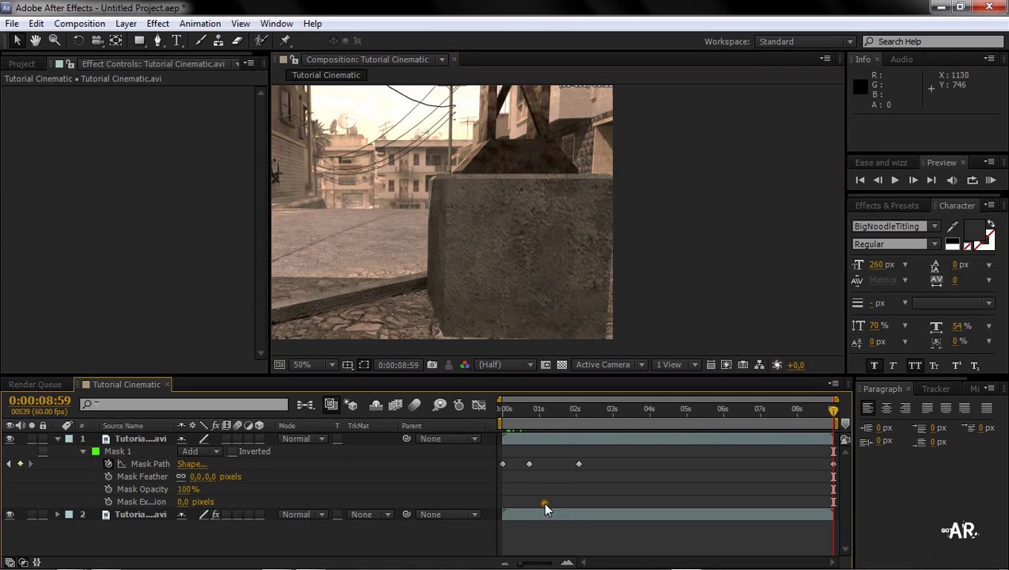
{"action": "left_click", "coordinate": [171, 448]}
{"action": "key", "text": "period"}
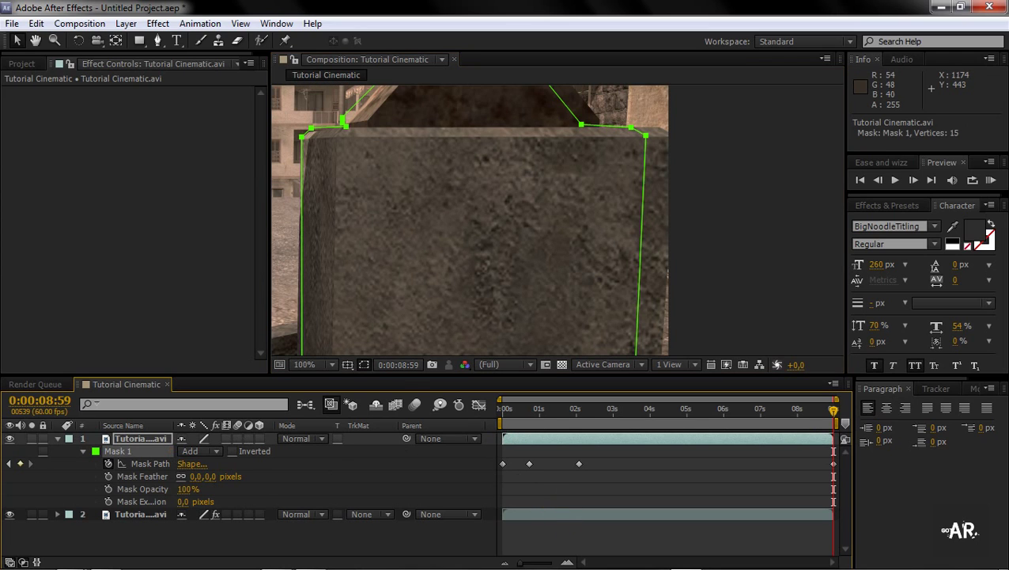
{"action": "key", "text": "Right"}
{"action": "key", "text": "Right"}
{"action": "key", "text": "Right"}
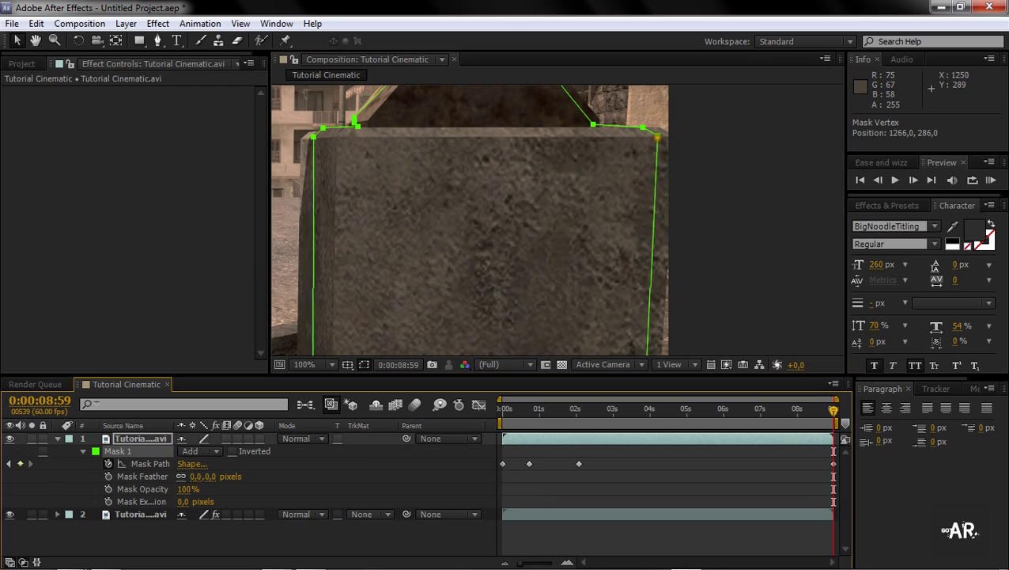
{"action": "key", "text": "Right"}
{"action": "key", "text": "Right"}
{"action": "key", "text": "Right"}
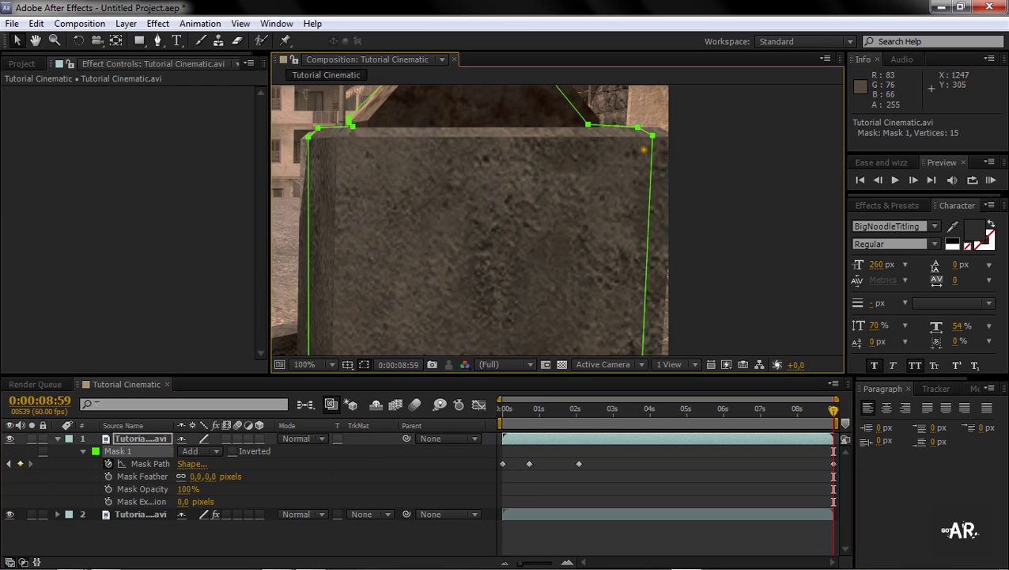
Drag the mask's top-right and bottom corners onto the block's top edge and base.
{"action": "left_click", "coordinate": [652, 137]}
{"action": "left_click_drag", "start_coordinate": [651, 138], "coordinate": [656, 134]}
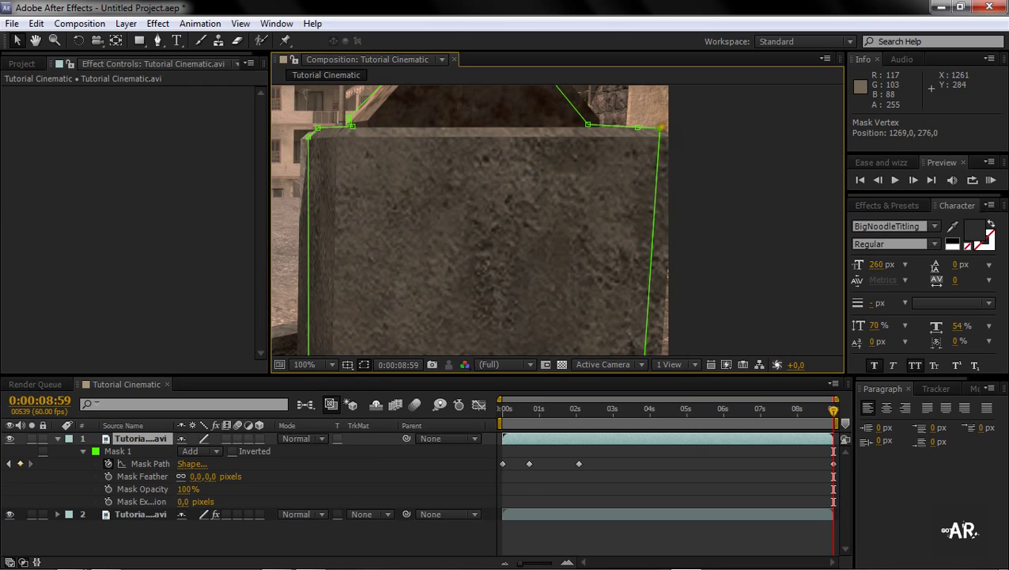
{"action": "scroll", "coordinate": [655, 136], "scroll_direction": "down", "scroll_amount": 2}
{"action": "scroll", "coordinate": [677, 210], "scroll_direction": "down", "scroll_amount": 5}
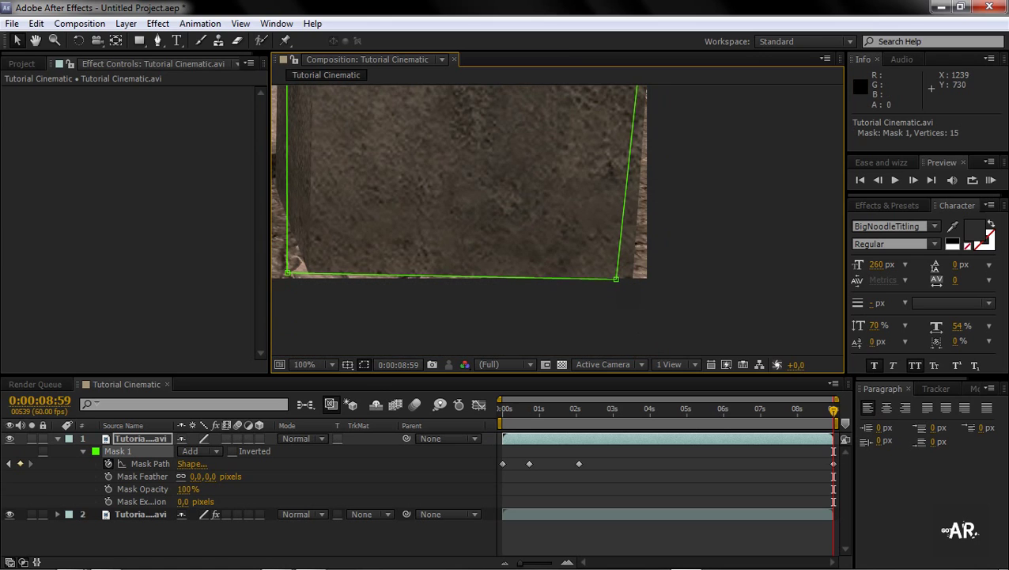
{"action": "left_click", "coordinate": [633, 282]}
{"action": "scroll", "coordinate": [450, 333], "scroll_direction": "up", "scroll_amount": 2}
{"action": "scroll", "coordinate": [450, 333], "scroll_direction": "left", "scroll_amount": 5}
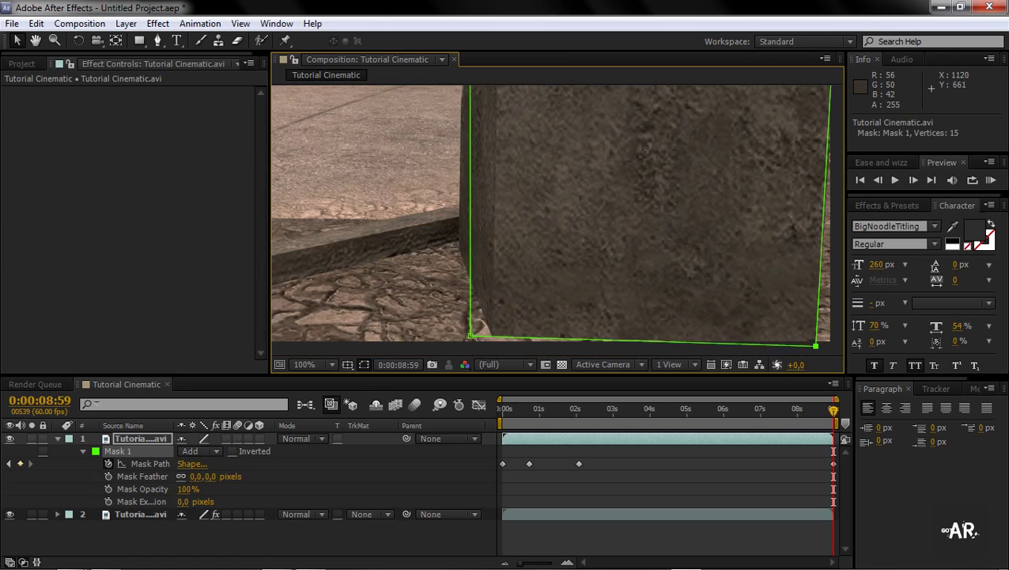
{"action": "left_click_drag", "start_coordinate": [471, 333], "coordinate": [489, 333]}
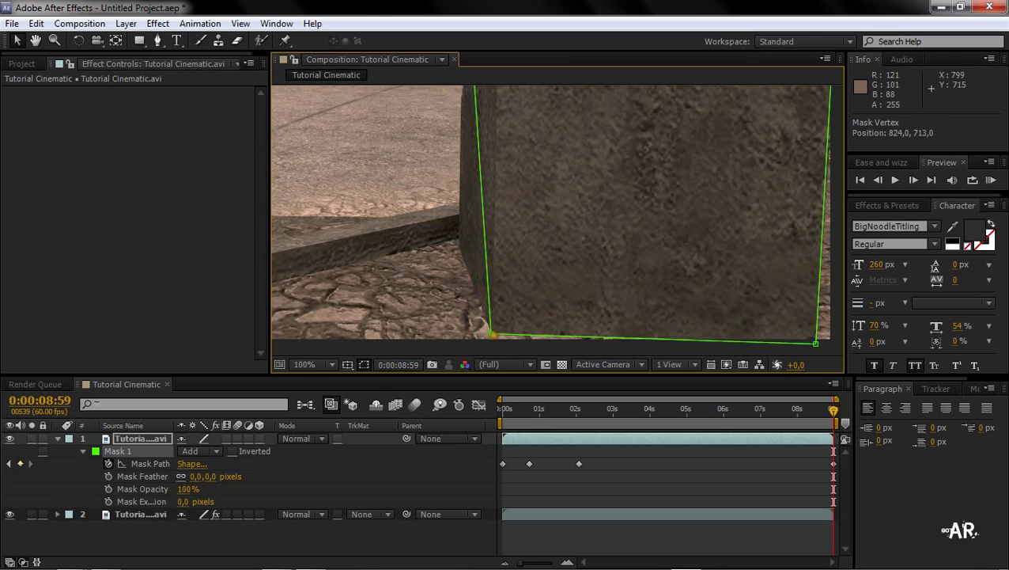
{"action": "scroll", "coordinate": [477, 263], "scroll_direction": "up", "scroll_amount": 3}
{"action": "scroll", "coordinate": [483, 205], "scroll_direction": "down", "scroll_amount": 2}
{"action": "scroll", "coordinate": [483, 205], "scroll_direction": "down", "scroll_amount": 2}
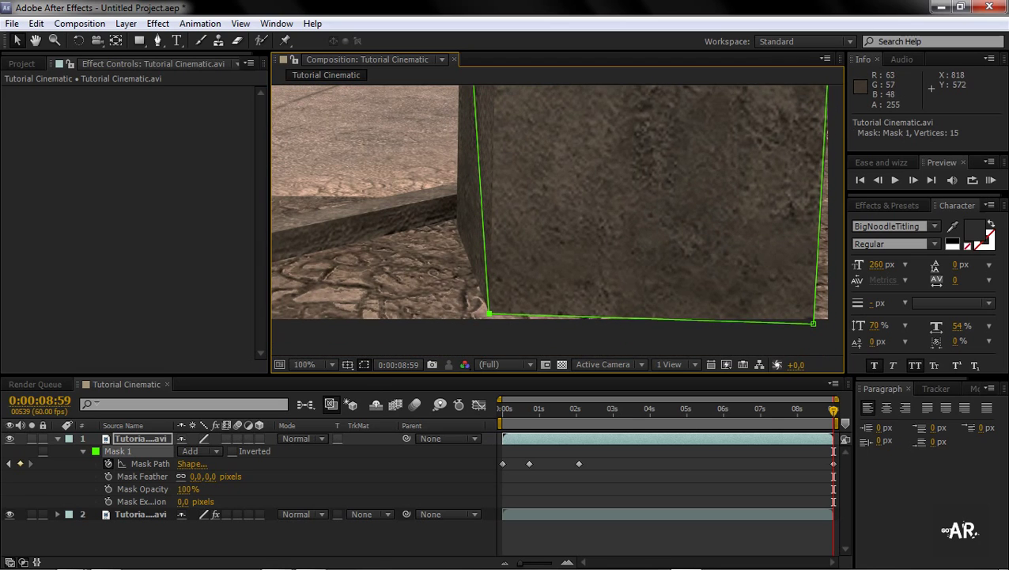
{"action": "key", "text": "ctrl+t"}
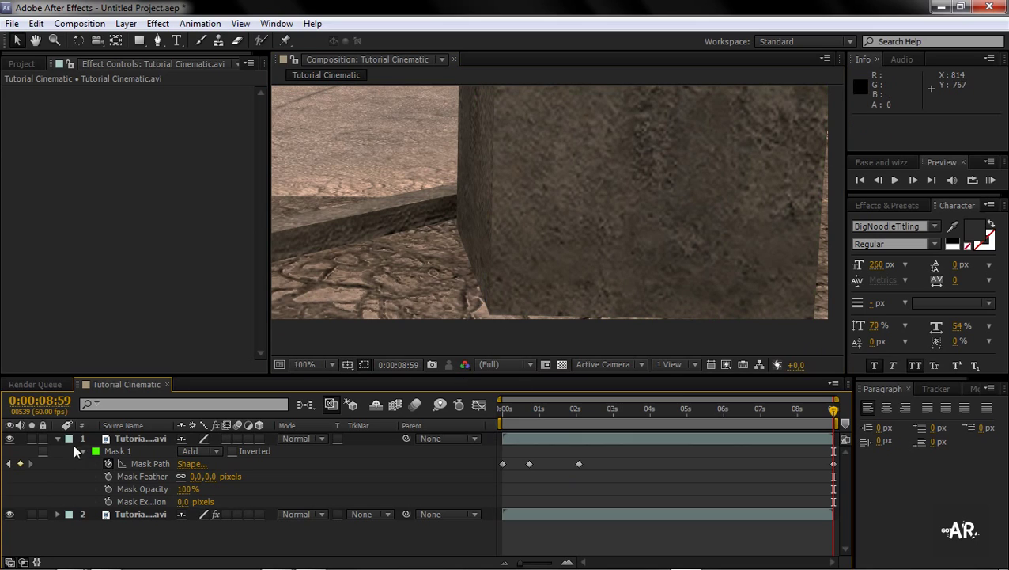
Try adding a point to Mask 1's left edge, undoing the accidental shift and stray Mask 2.
{"action": "left_click", "coordinate": [140, 466]}
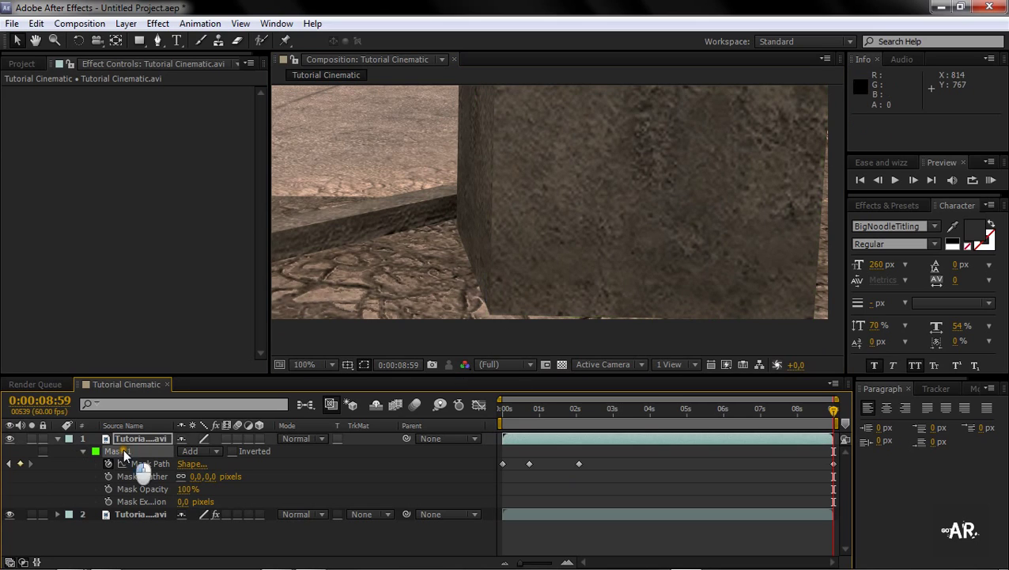
{"action": "left_click", "coordinate": [157, 41]}
{"action": "left_click", "coordinate": [480, 182]}
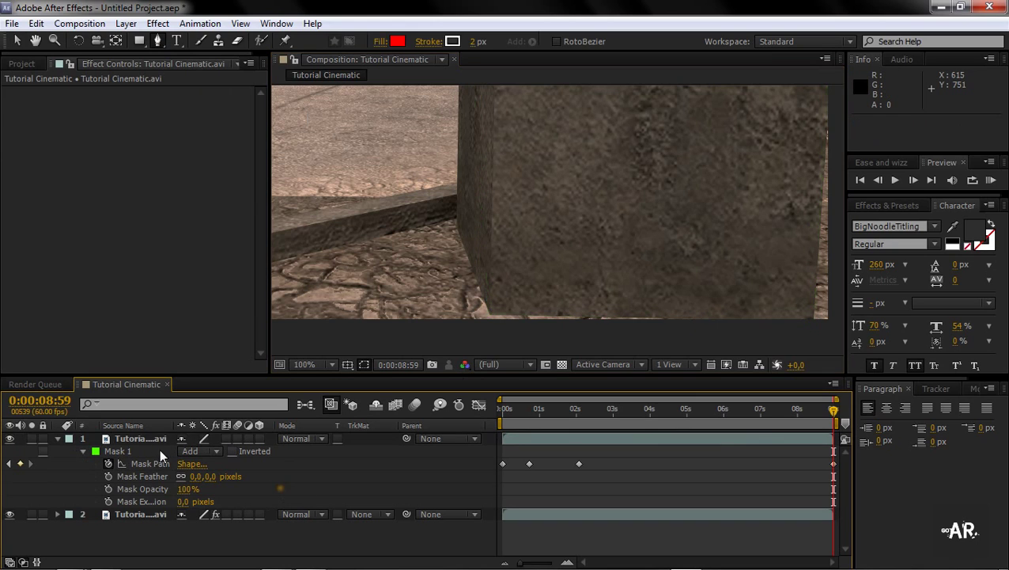
{"action": "left_click_drag", "start_coordinate": [480, 182], "coordinate": [475, 183]}
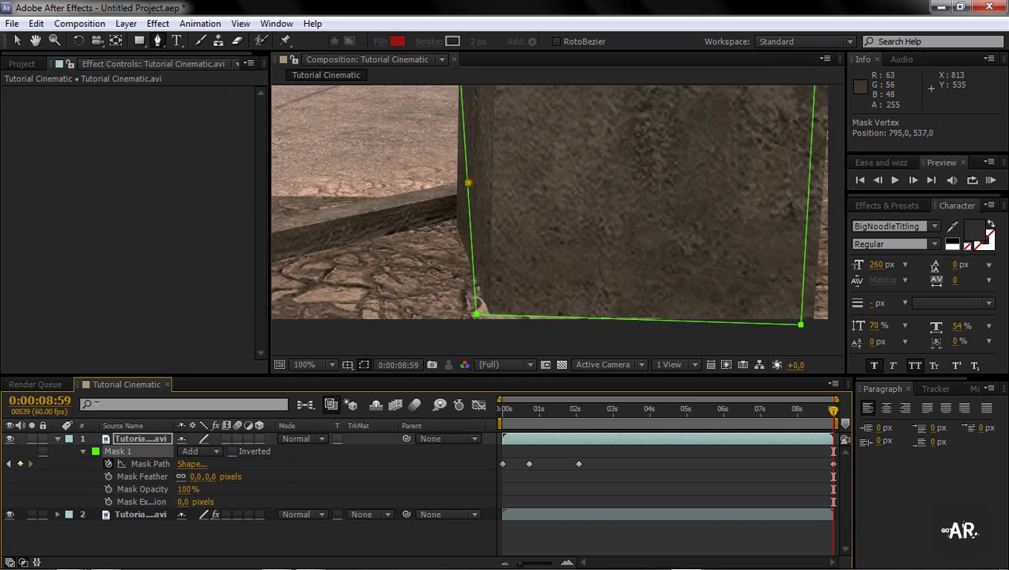
{"action": "key", "text": "ctrl+z"}
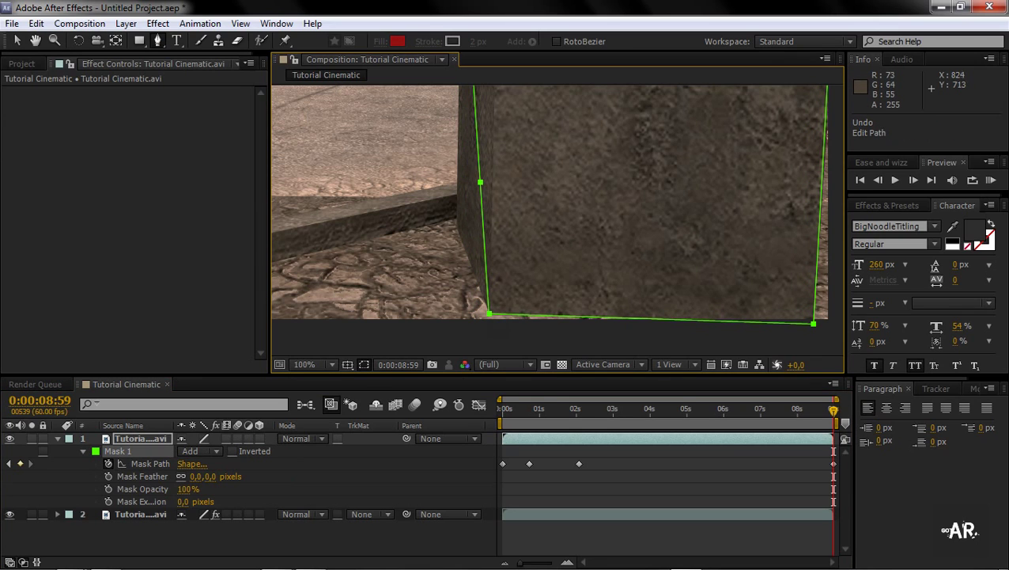
{"action": "left_click", "coordinate": [321, 481]}
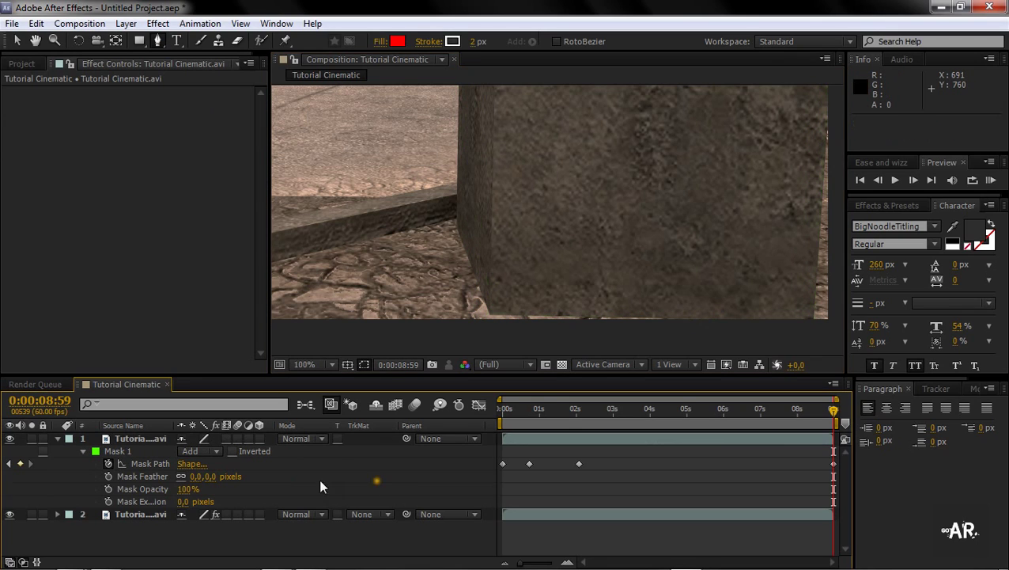
{"action": "left_click", "coordinate": [159, 462]}
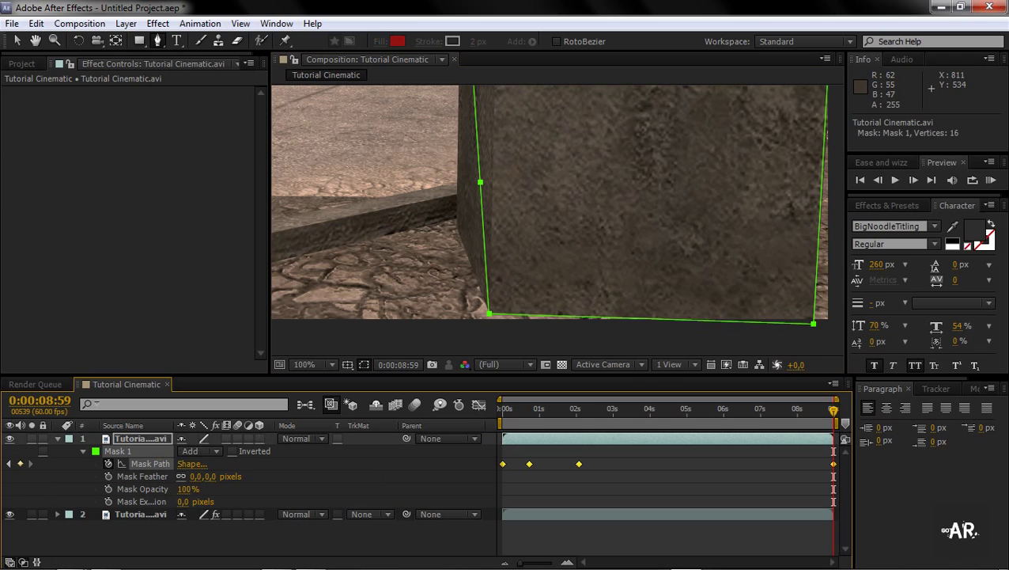
{"action": "scroll", "coordinate": [552, 220], "scroll_direction": "up", "scroll_amount": 5}
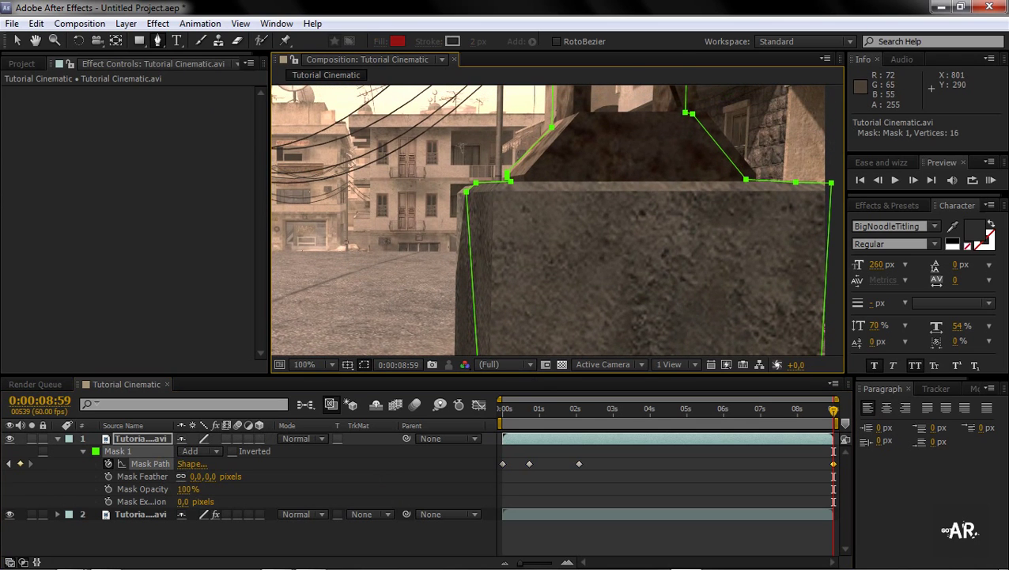
{"action": "left_click", "coordinate": [485, 204]}
{"action": "key", "text": "ctrl+z"}
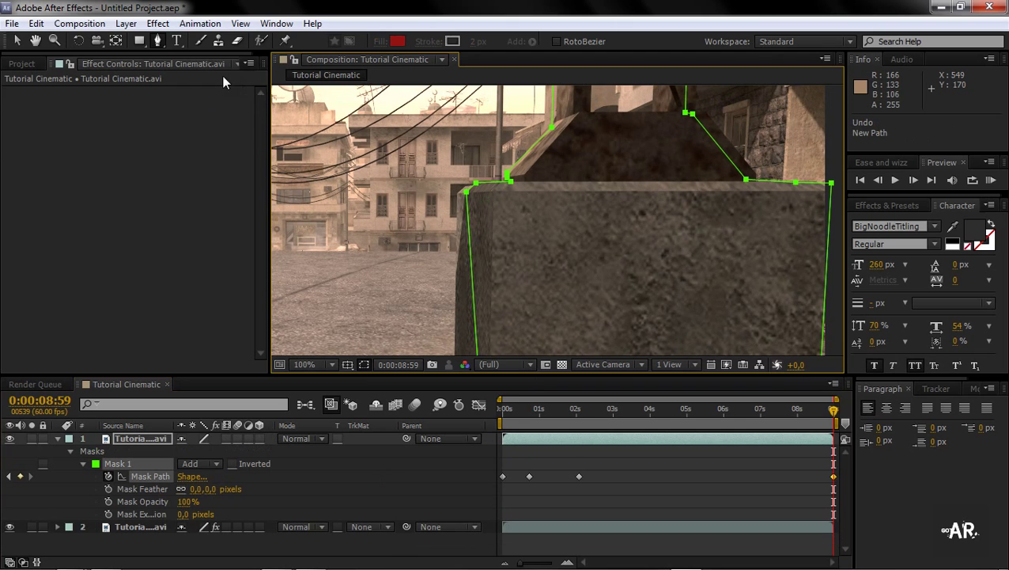
At the last frame, drag Mask 1's wall-edge and top-left vertices onto the concrete block.
{"action": "left_click", "coordinate": [17, 40]}
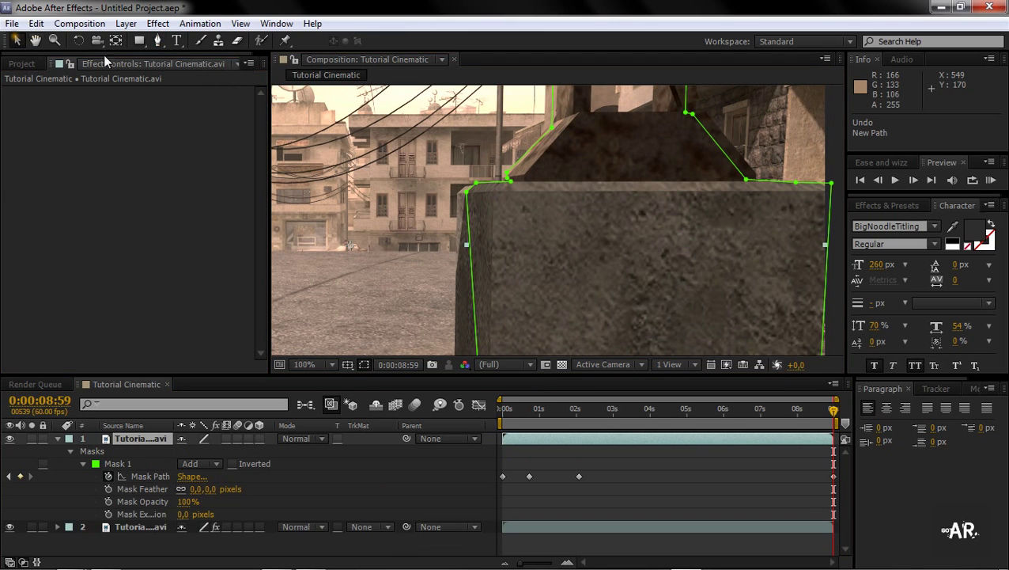
{"action": "scroll", "coordinate": [506, 276], "scroll_direction": "up", "scroll_amount": 5}
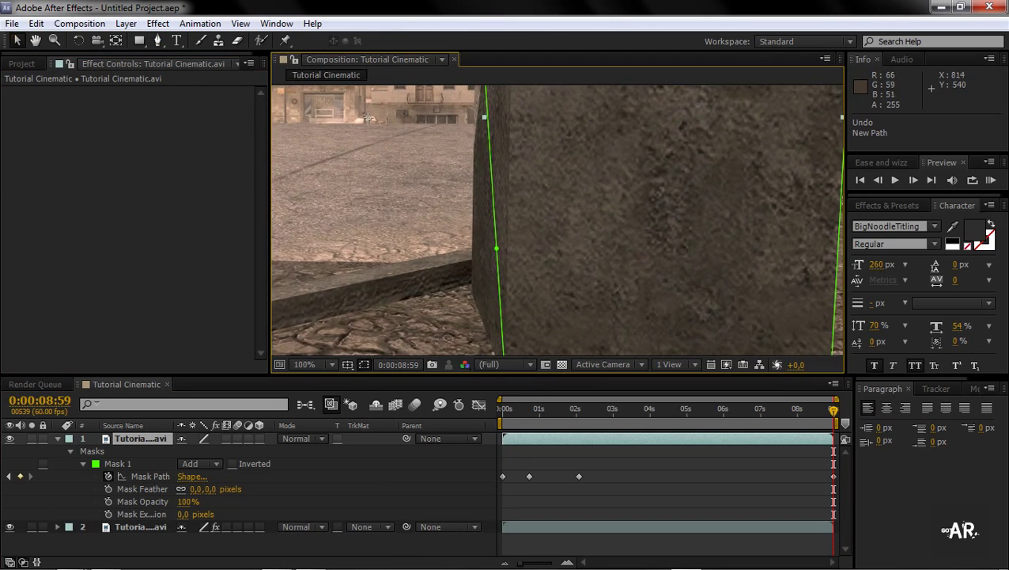
{"action": "left_click", "coordinate": [483, 272]}
{"action": "left_click_drag", "start_coordinate": [483, 272], "coordinate": [472, 298]}
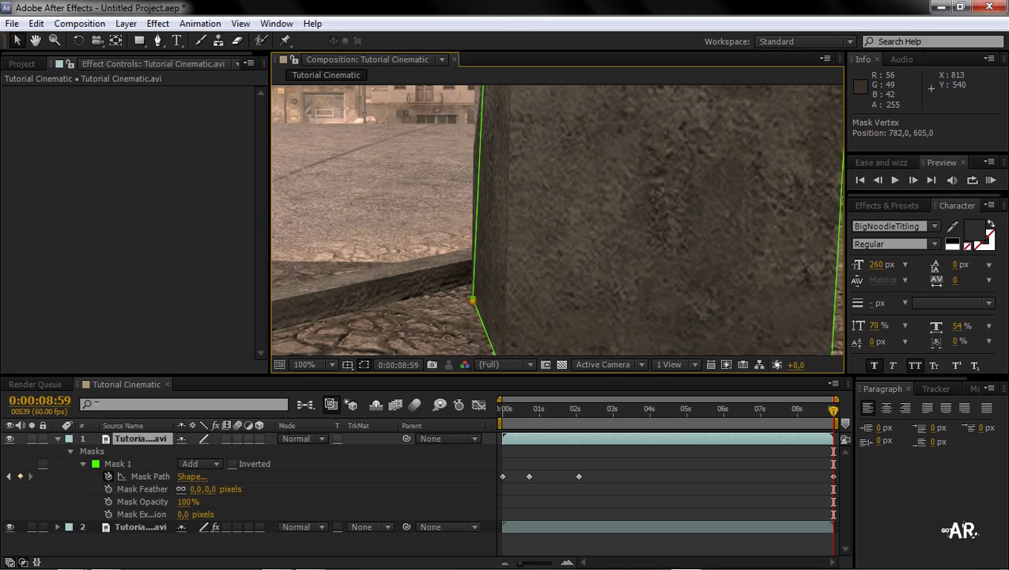
{"action": "scroll", "coordinate": [557, 221], "scroll_direction": "up", "scroll_amount": 5}
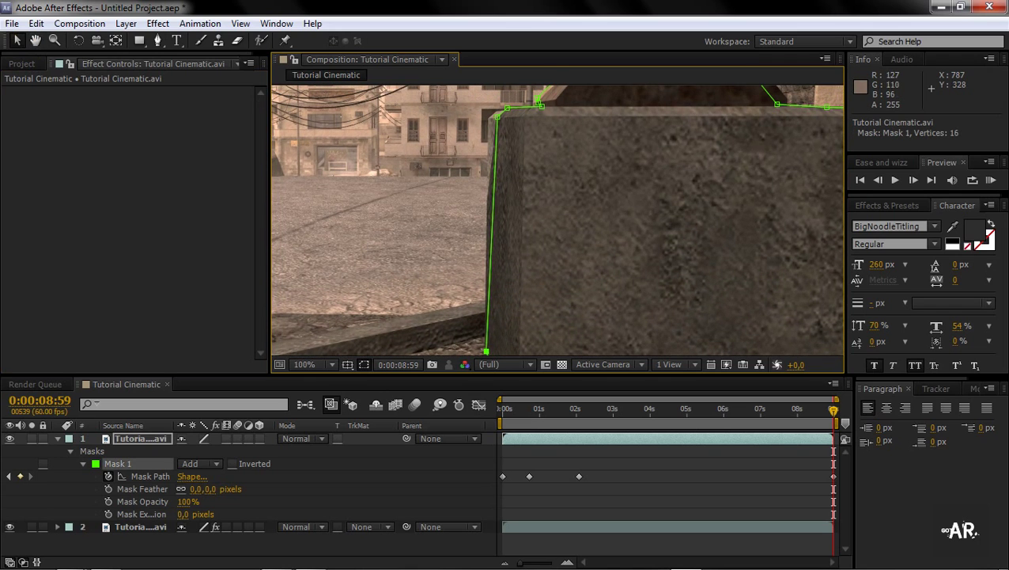
{"action": "left_click_drag", "start_coordinate": [495, 117], "coordinate": [490, 113]}
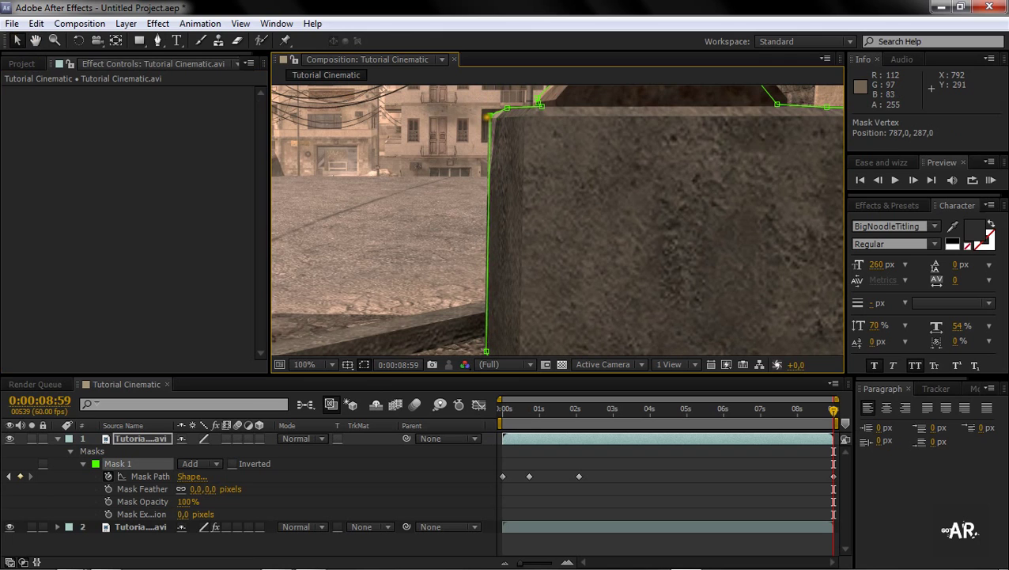
{"action": "scroll", "coordinate": [490, 112], "scroll_direction": "down", "scroll_amount": 1}
{"action": "scroll", "coordinate": [597, 233], "scroll_direction": "down", "scroll_amount": 4}
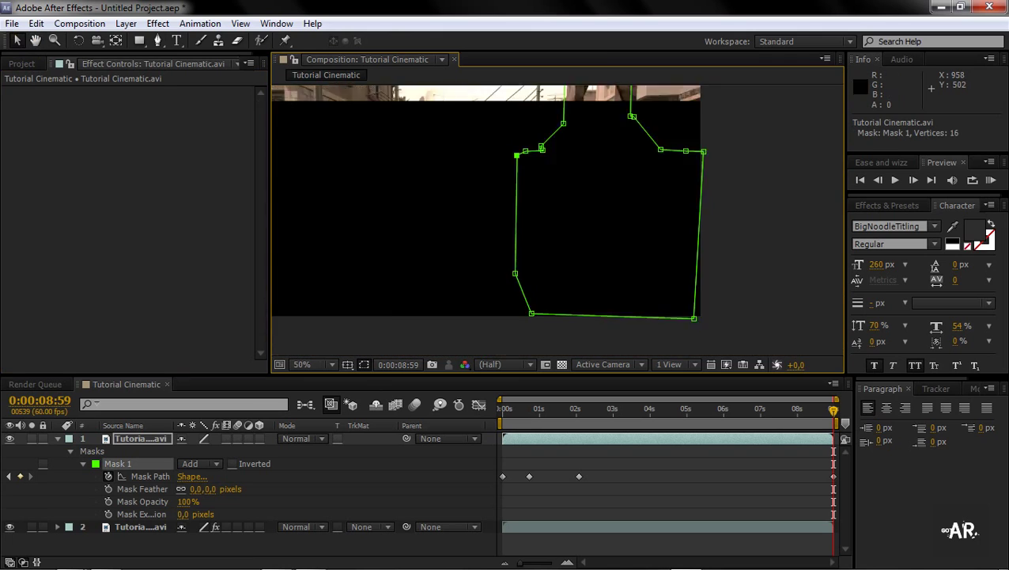
Near 0:00:05:32, free-transform the whole mask slightly right to fit the block, adding a keyframe.
{"action": "mouse_move", "coordinate": [547, 410]}
{"action": "left_mouse_down"}
{"action": "mouse_move", "coordinate": [681, 438]}
{"action": "mouse_move", "coordinate": [704, 430]}
{"action": "left_mouse_up"}
{"action": "scroll", "coordinate": [558, 220], "scroll_direction": "up", "scroll_amount": 2}
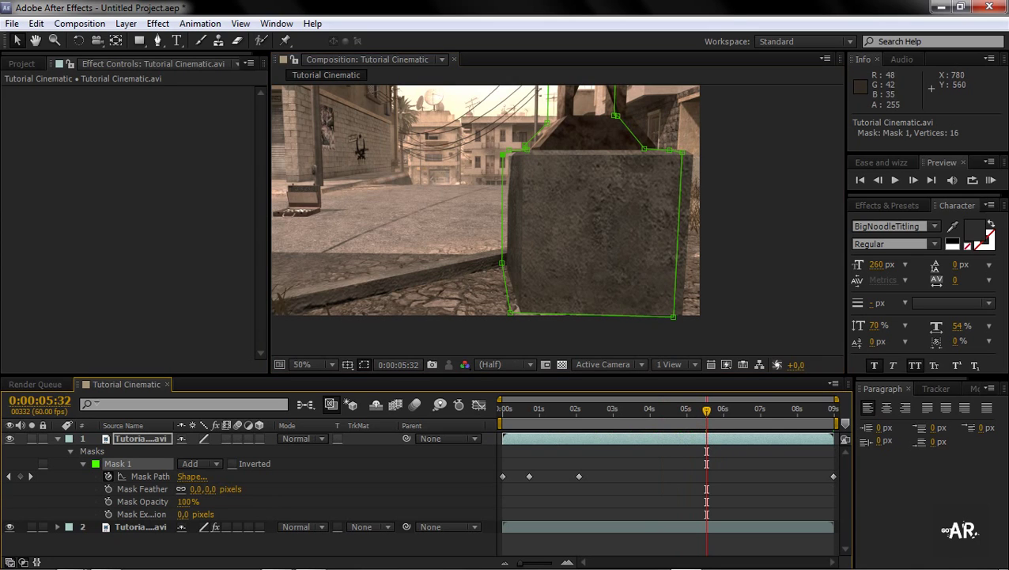
{"action": "double_click", "coordinate": [501, 263]}
{"action": "left_click_drag", "start_coordinate": [570, 251], "coordinate": [576, 251]}
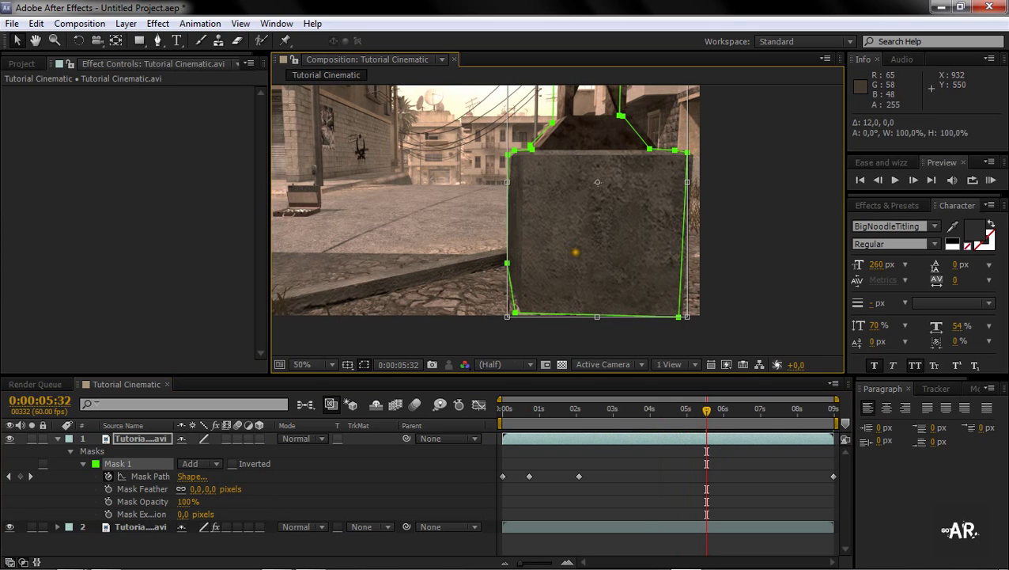
{"action": "left_click", "coordinate": [631, 480]}
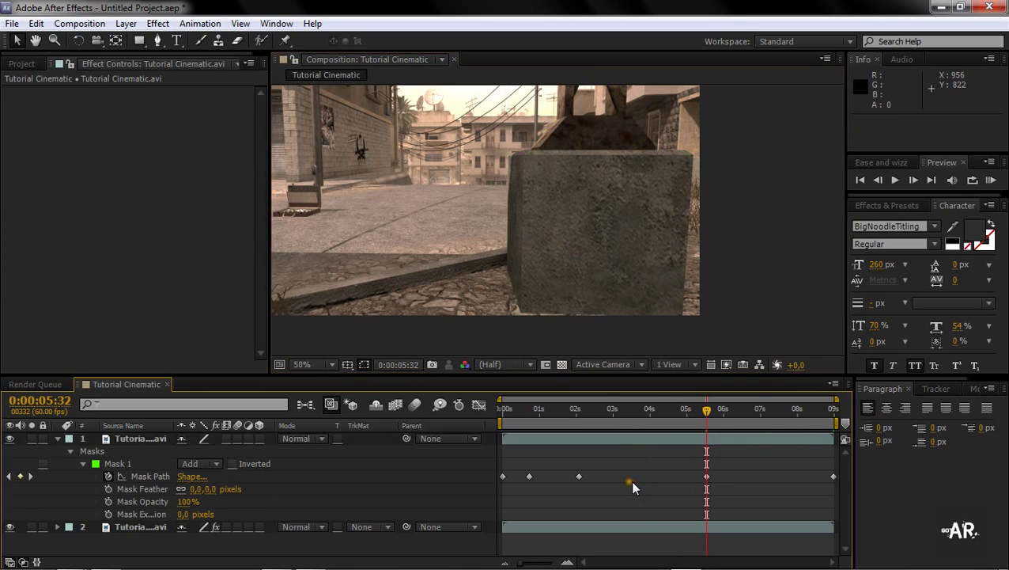
Scrub through the clip to review how the animated mask follows the block.
{"action": "mouse_move", "coordinate": [578, 422]}
{"action": "left_mouse_down"}
{"action": "mouse_move", "coordinate": [814, 428]}
{"action": "mouse_move", "coordinate": [852, 443]}
{"action": "left_mouse_up"}
{"action": "left_click", "coordinate": [260, 464]}
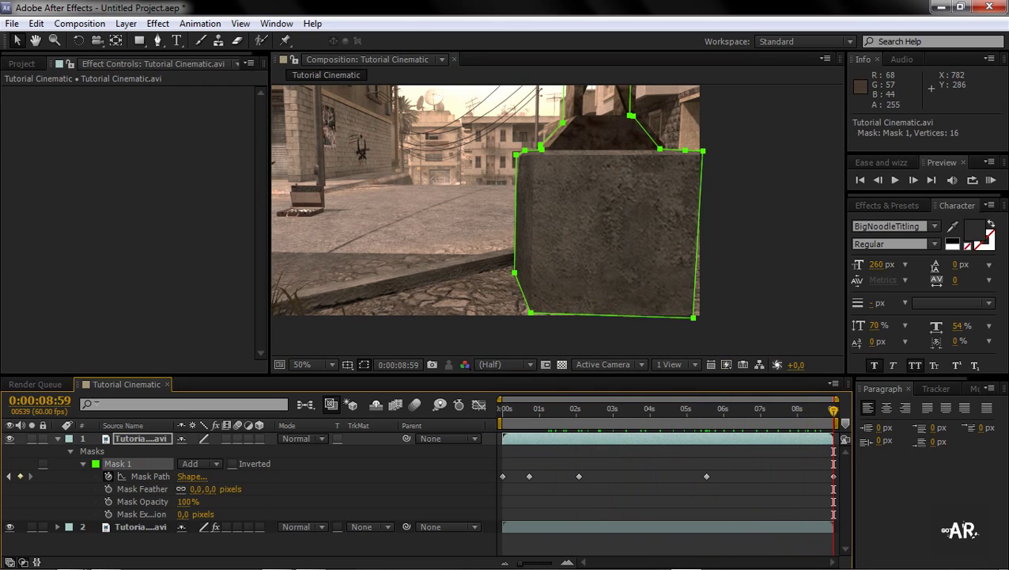
{"action": "left_click", "coordinate": [517, 155]}
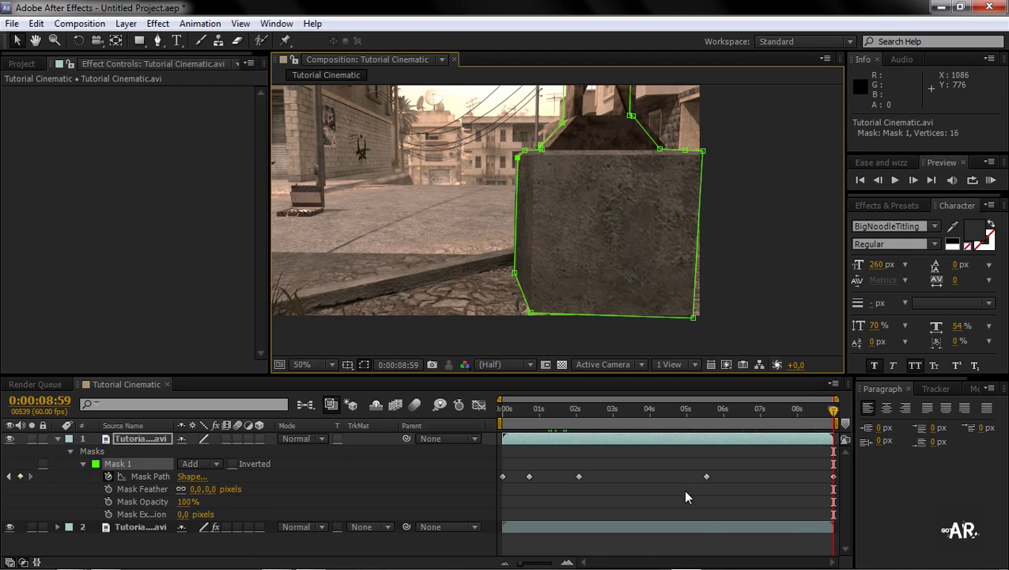
{"action": "left_click", "coordinate": [683, 506]}
{"action": "mouse_move", "coordinate": [771, 432]}
{"action": "left_mouse_down"}
{"action": "mouse_move", "coordinate": [699, 436]}
{"action": "mouse_move", "coordinate": [799, 432]}
{"action": "mouse_move", "coordinate": [503, 431]}
{"action": "left_mouse_up"}
{"action": "left_click", "coordinate": [148, 462]}
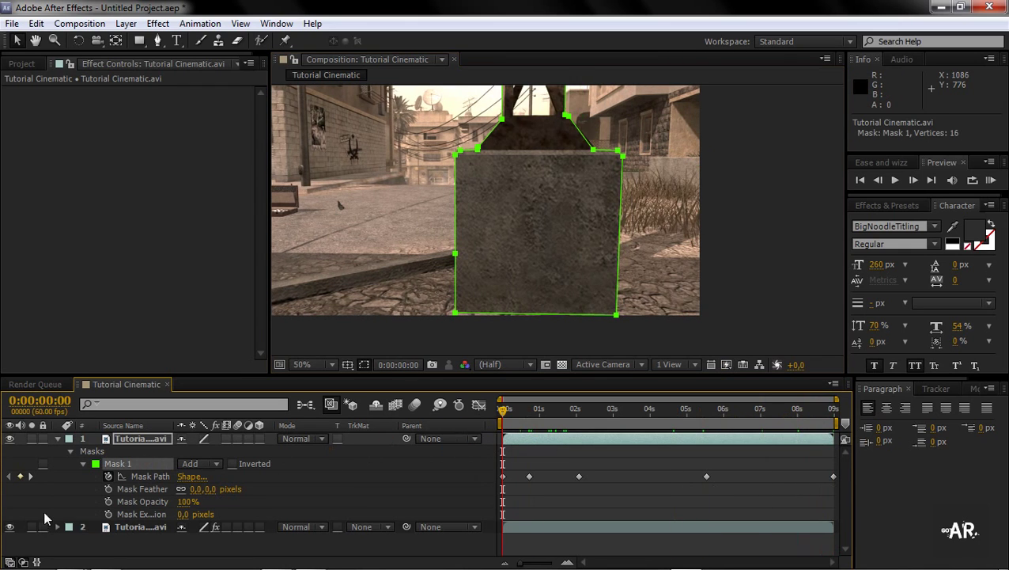
Enable Fast Blur on the background footage layer and RAM-preview the composition.
{"action": "left_click", "coordinate": [163, 528]}
{"action": "left_click", "coordinate": [19, 92]}
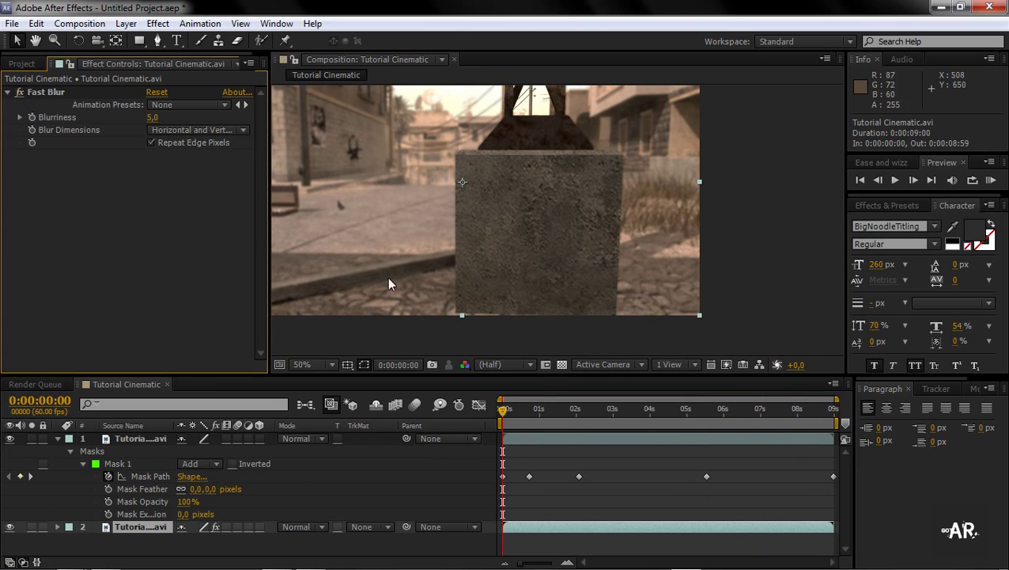
{"action": "key", "text": "KP_0"}
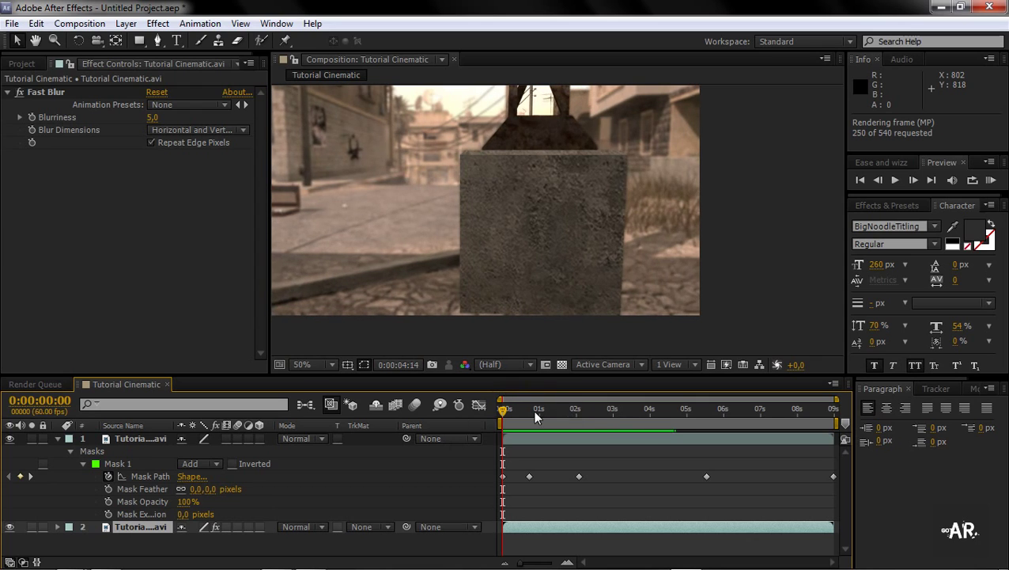
{"action": "left_click_drag", "start_coordinate": [533, 410], "coordinate": [778, 427]}
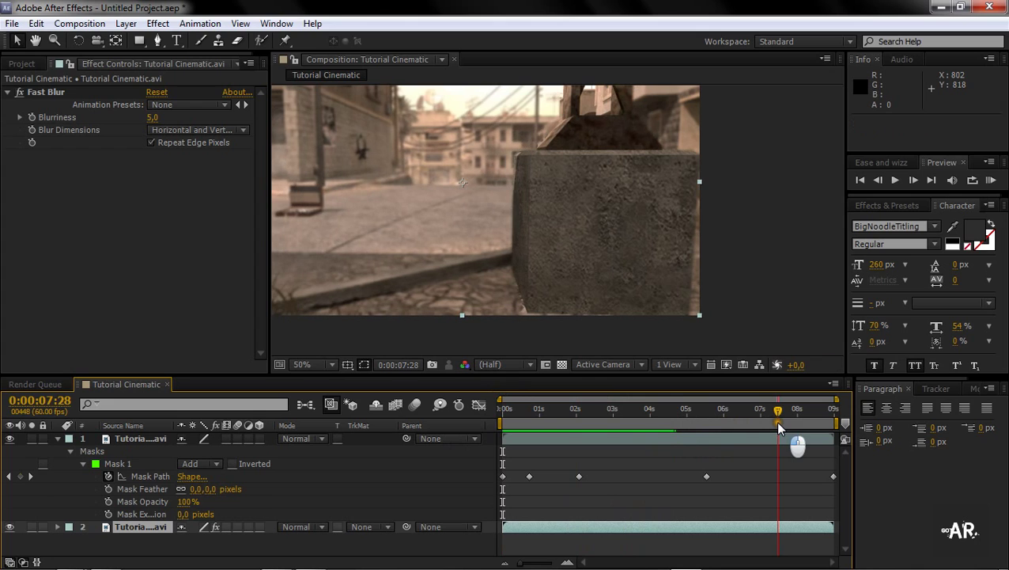
{"action": "left_click_drag", "start_coordinate": [582, 409], "coordinate": [664, 409]}
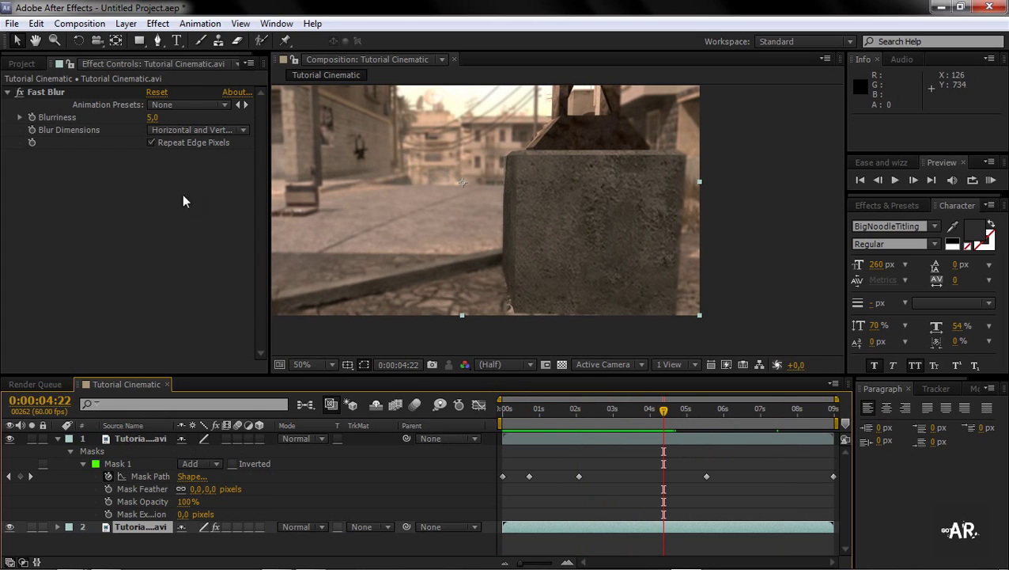
Select the Fast Blur effect for reuse, then start renaming the masked block layer.
{"action": "left_click", "coordinate": [50, 95]}
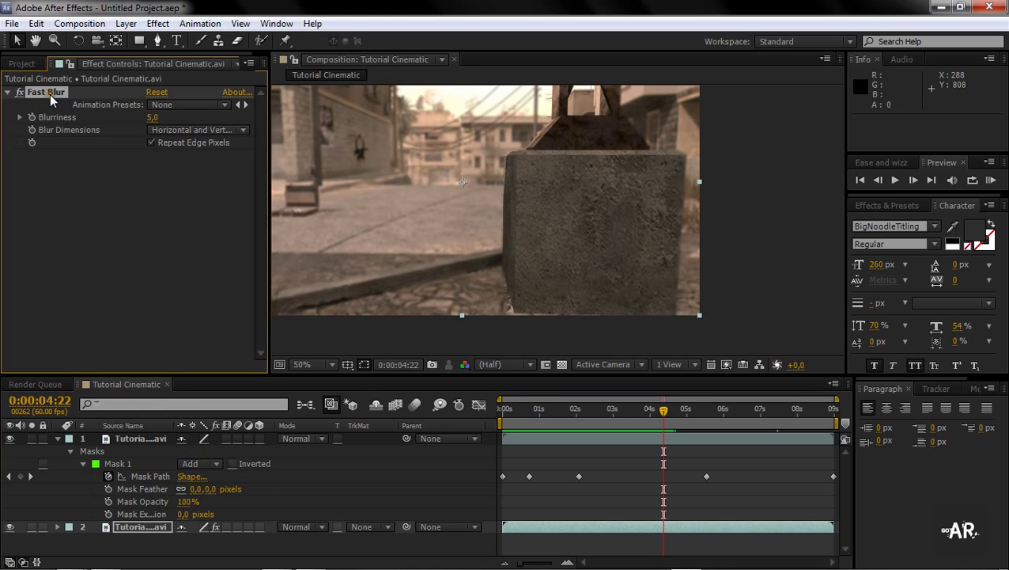
{"action": "left_click", "coordinate": [146, 439]}
{"action": "key", "text": "Return"}
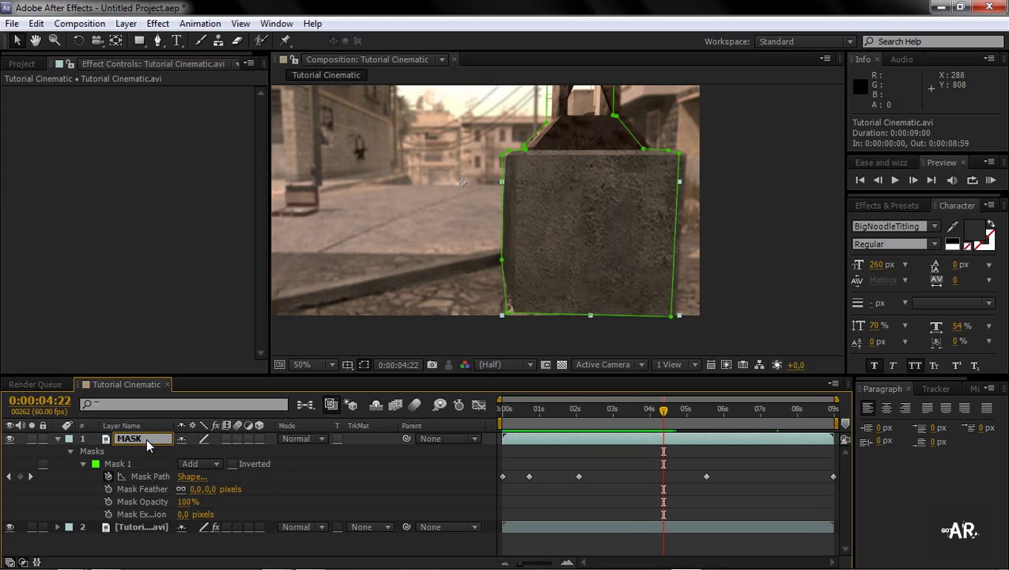
Name the layer MASK and paste Fast Blur onto it, leaving the effect off.
{"action": "left_click", "coordinate": [194, 514]}
{"action": "left_click", "coordinate": [125, 436]}
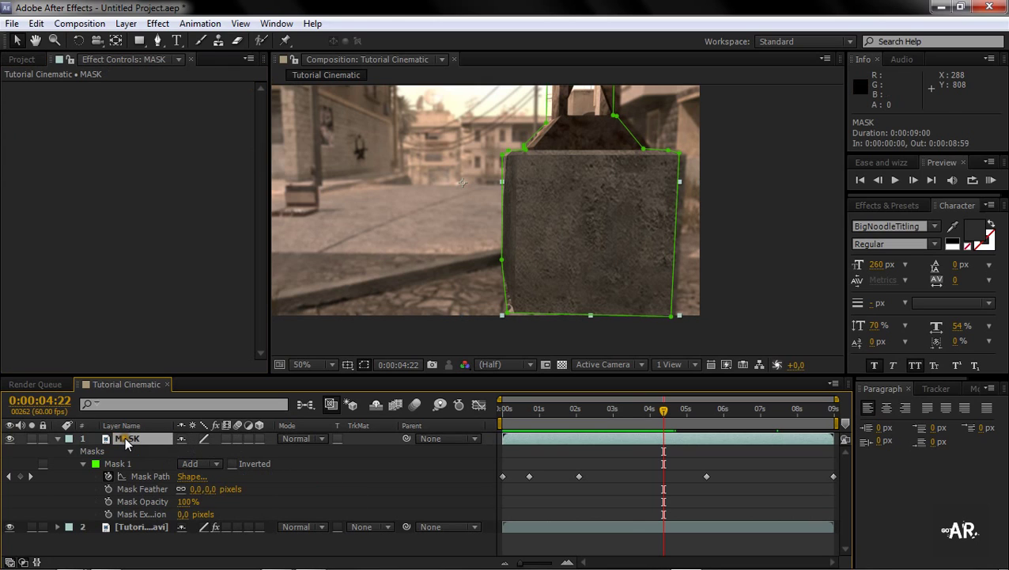
{"action": "key", "text": "ctrl+alt+shift+e"}
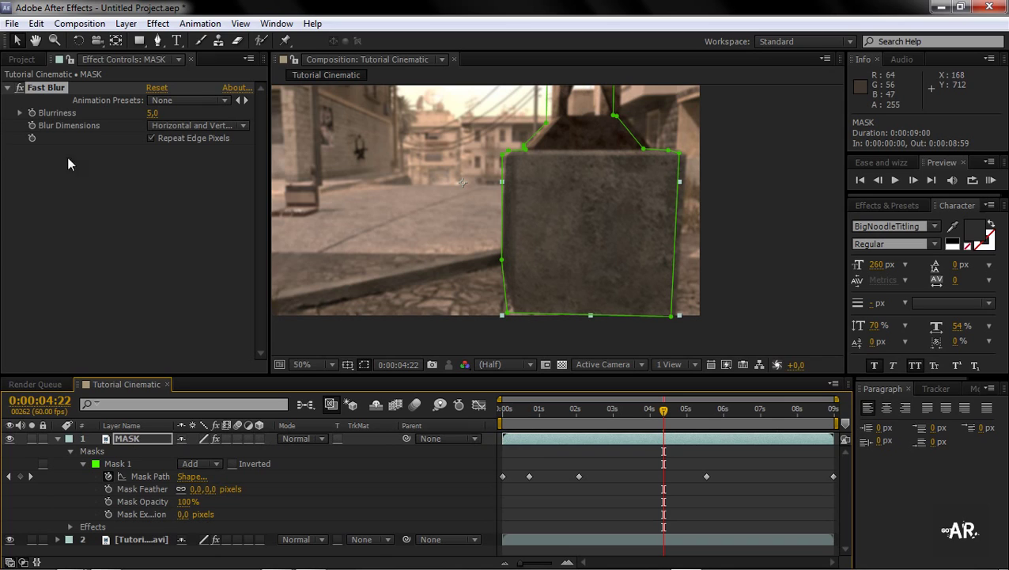
{"action": "left_click", "coordinate": [32, 138]}
{"action": "left_click", "coordinate": [28, 138]}
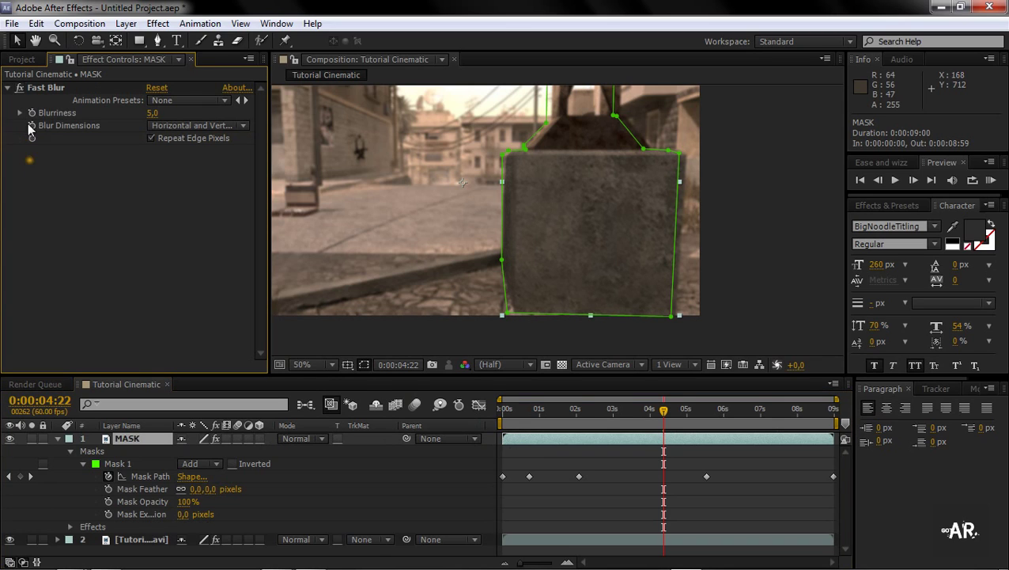
At the focus-shift point, start Blurriness keyframes on both the MASK and background layers.
{"action": "left_click_drag", "start_coordinate": [652, 409], "coordinate": [707, 417]}
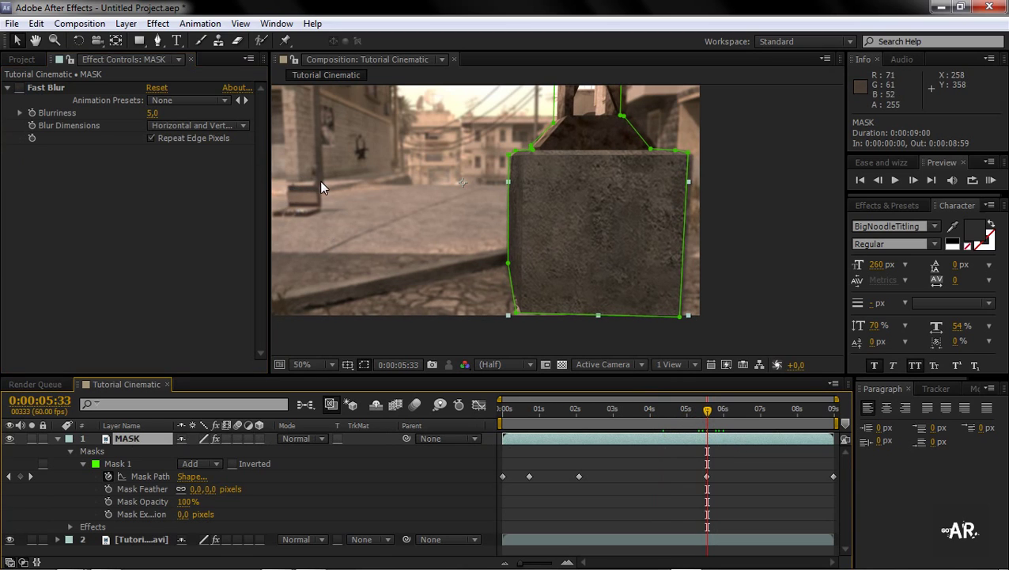
{"action": "left_click", "coordinate": [32, 114]}
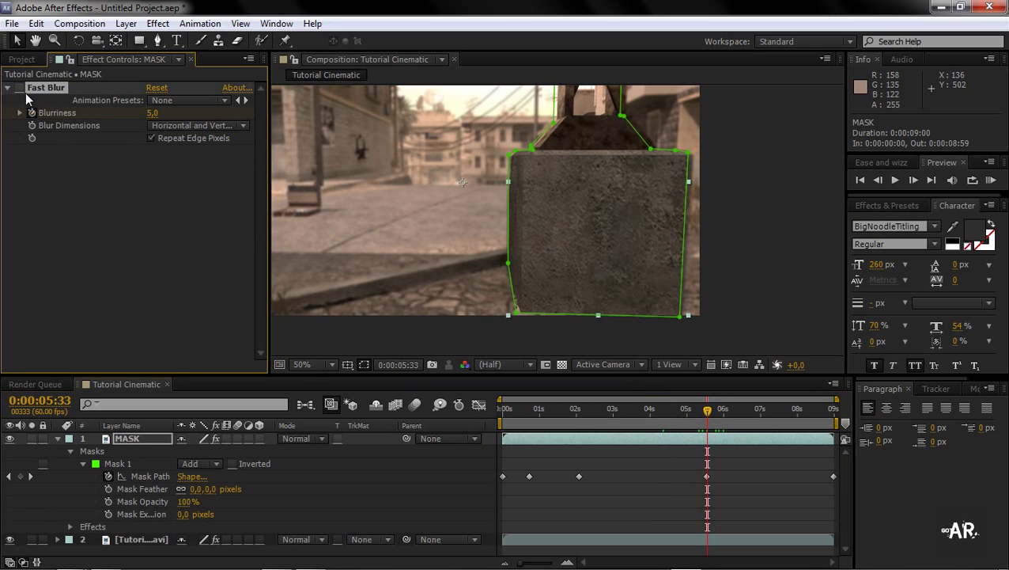
{"action": "left_click", "coordinate": [134, 540]}
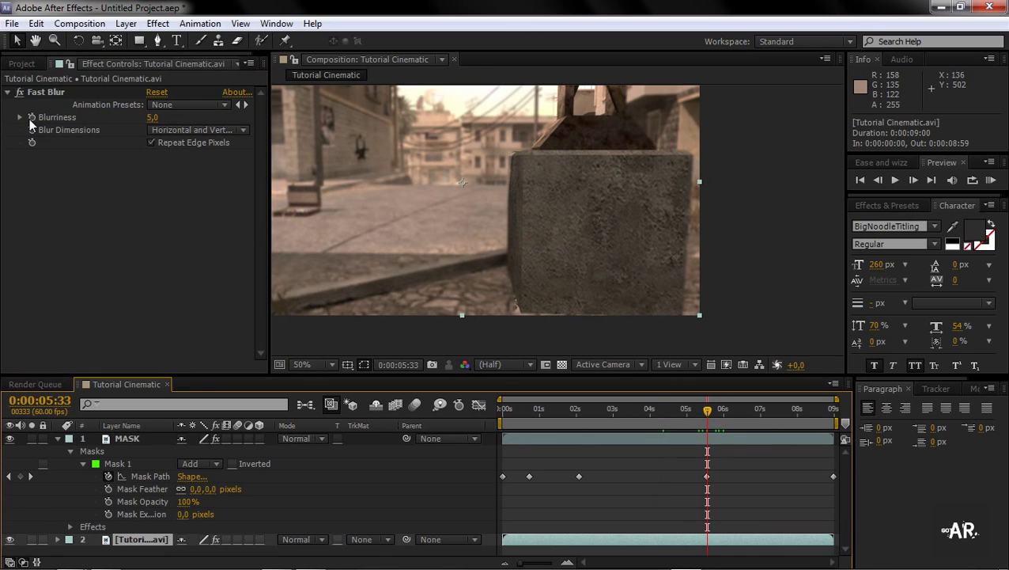
{"action": "left_click", "coordinate": [32, 118]}
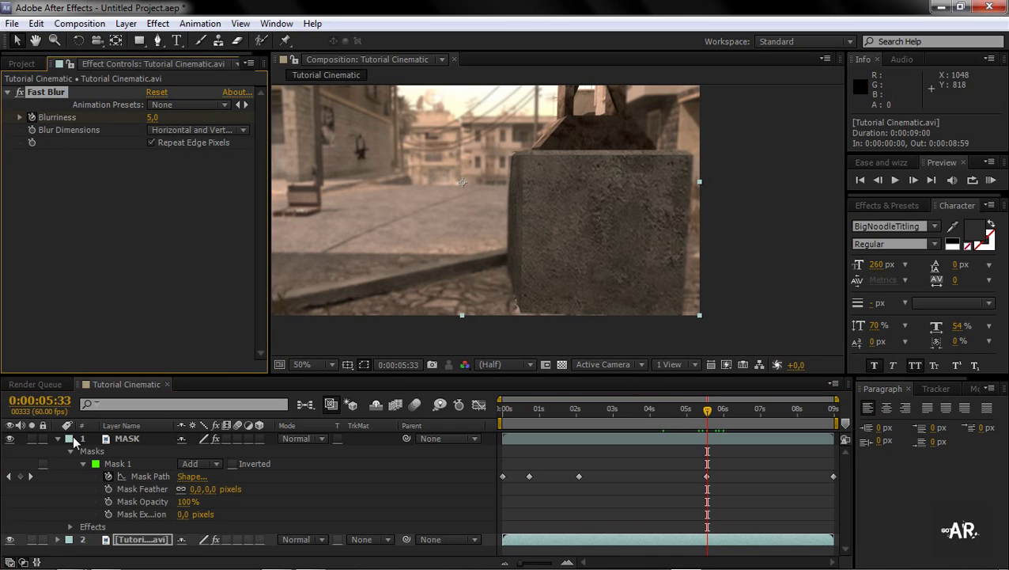
{"action": "key", "text": "u"}
{"action": "left_click", "coordinate": [136, 438]}
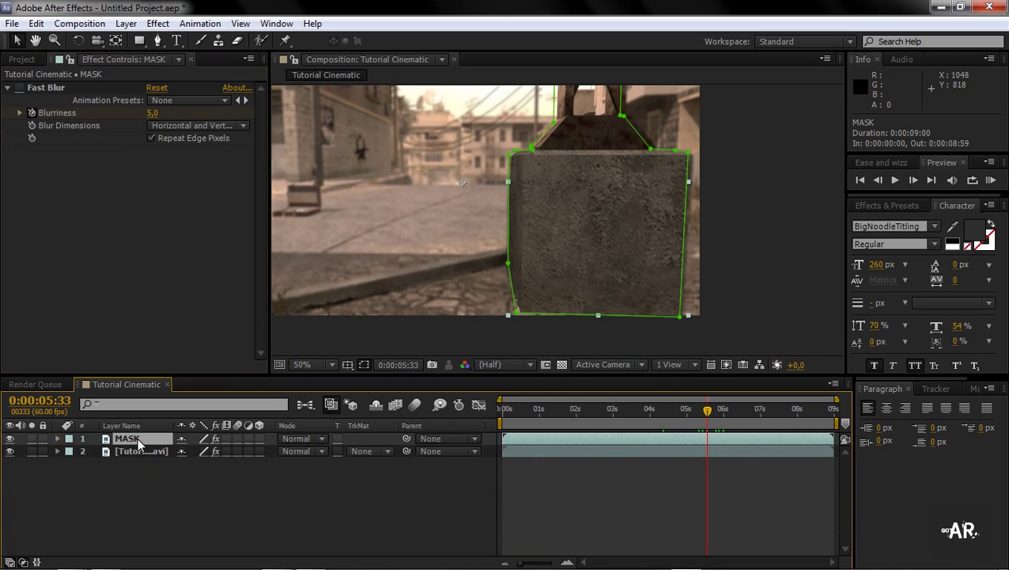
Reveal both layers' Blurriness keyframes and move to the focus-shift point near 6 seconds.
{"action": "key", "text": "Home"}
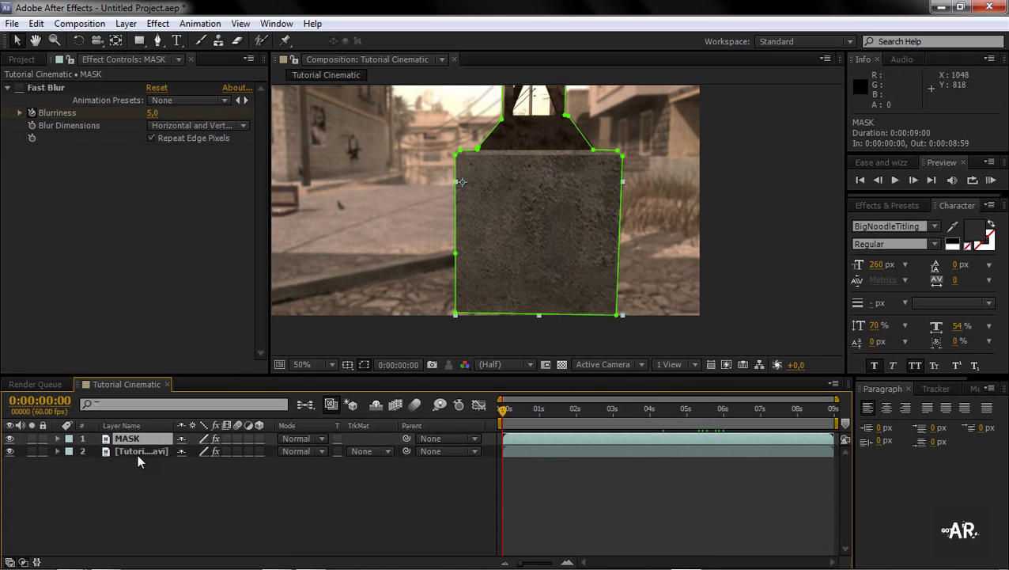
{"action": "key", "text": "u"}
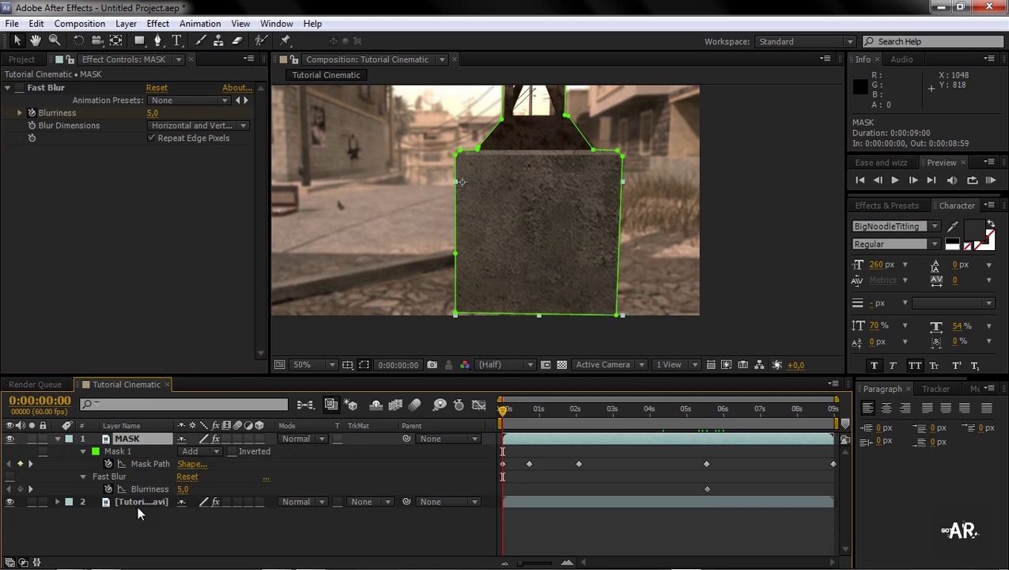
{"action": "left_click", "coordinate": [154, 504]}
{"action": "key", "text": "u"}
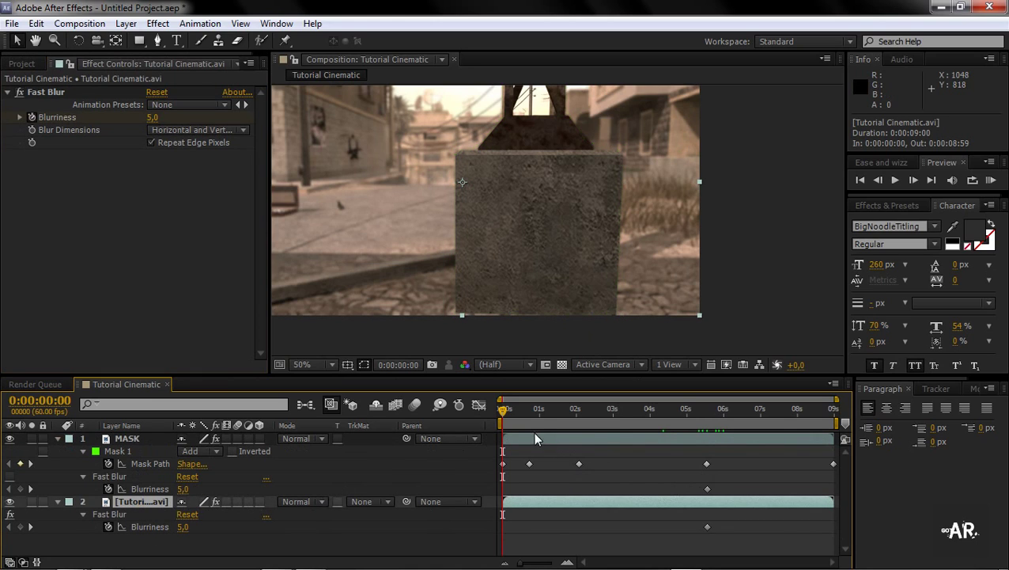
{"action": "left_click_drag", "start_coordinate": [538, 423], "coordinate": [710, 426]}
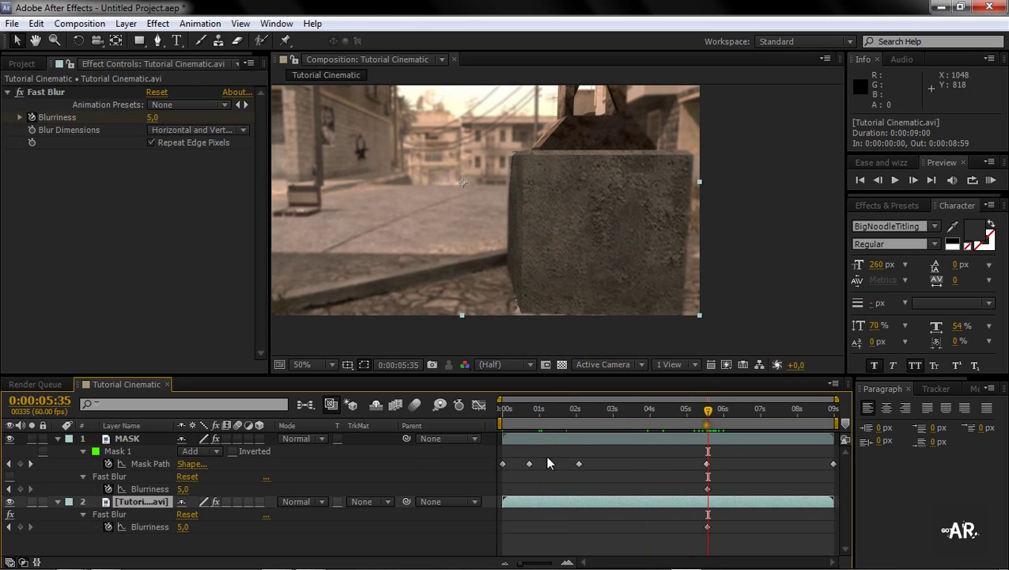
{"action": "left_click", "coordinate": [149, 486]}
{"action": "left_click", "coordinate": [140, 526]}
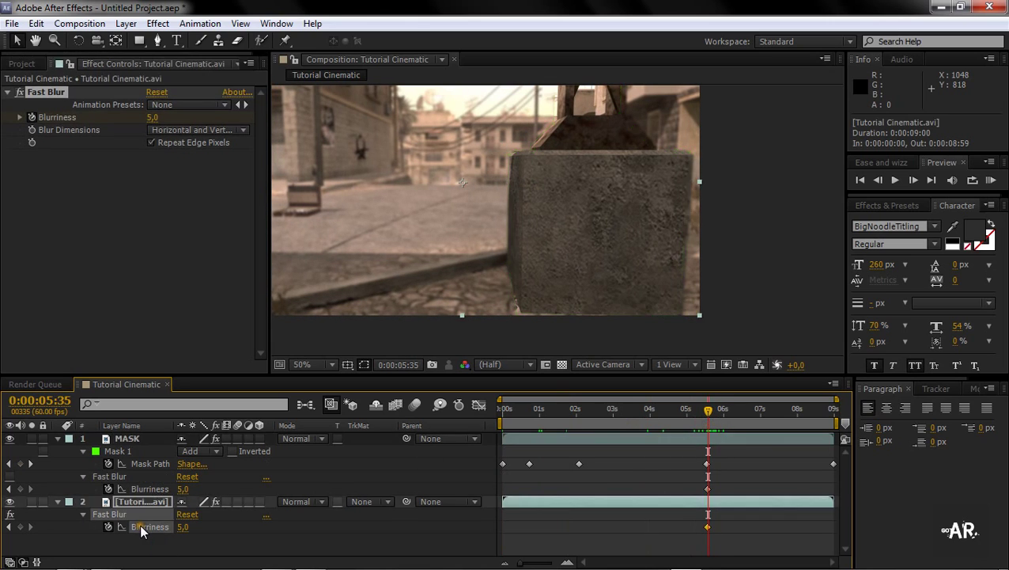
{"action": "key", "text": "Page_Up"}
{"action": "left_click", "coordinate": [144, 489]}
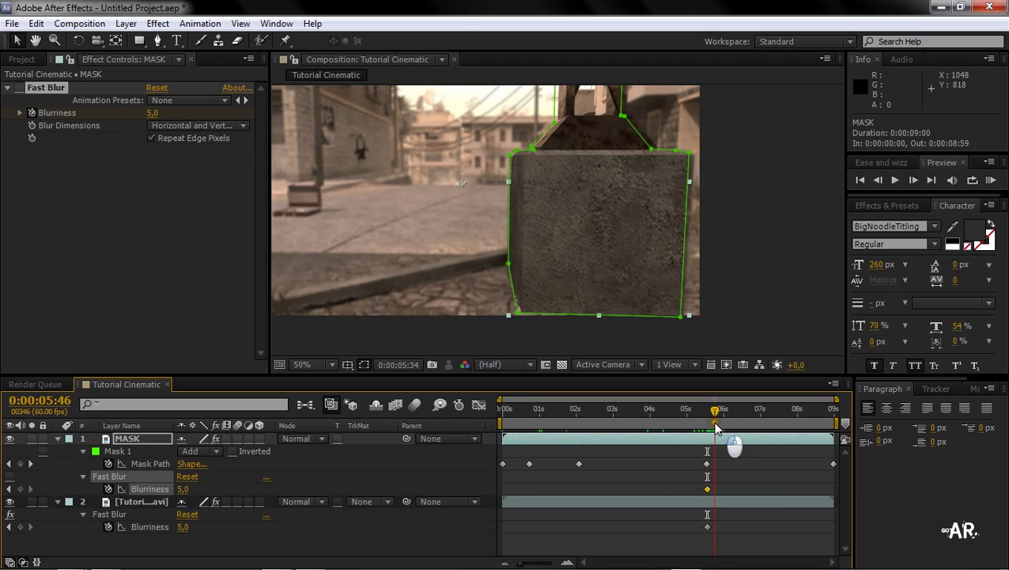
{"action": "left_click", "coordinate": [726, 427]}
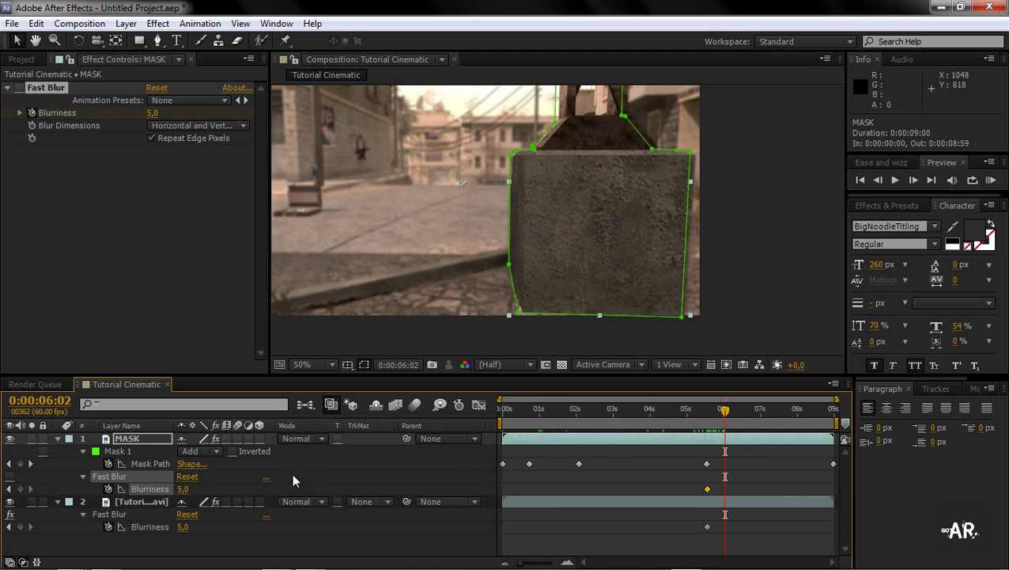
Turn MASK's Fast Blur on, add a later Blurriness key, and set Blurriness 0 at 0:00:05:33.
{"action": "left_click", "coordinate": [19, 88]}
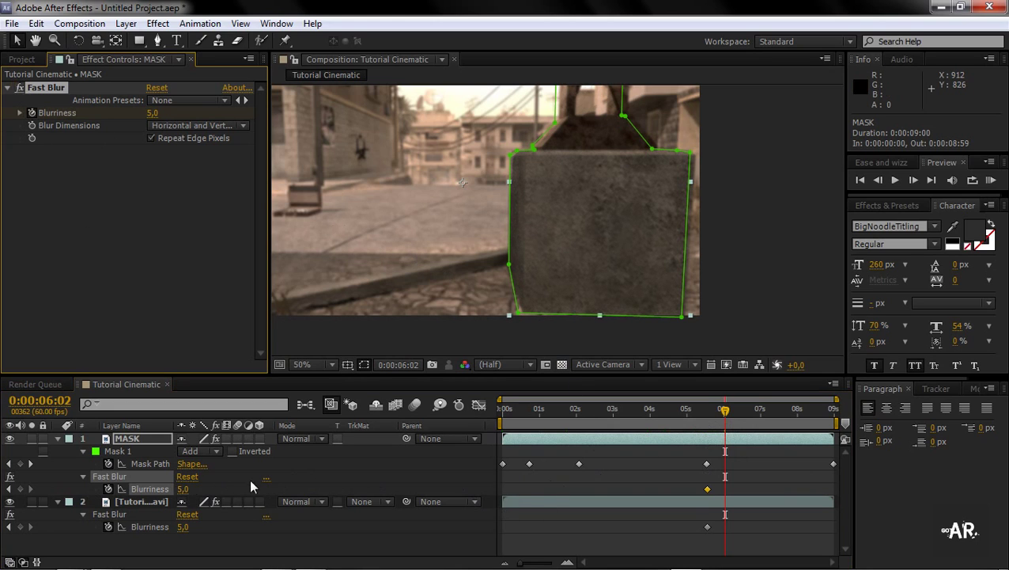
{"action": "key", "text": "ctrl+v"}
{"action": "left_click_drag", "start_coordinate": [725, 410], "coordinate": [707, 427]}
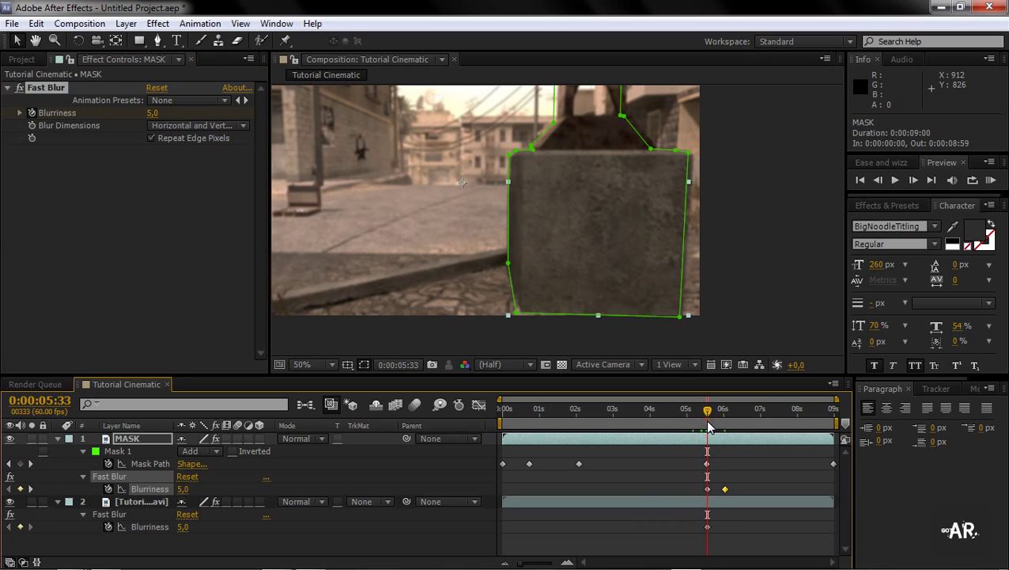
{"action": "key", "text": "Page_Down"}
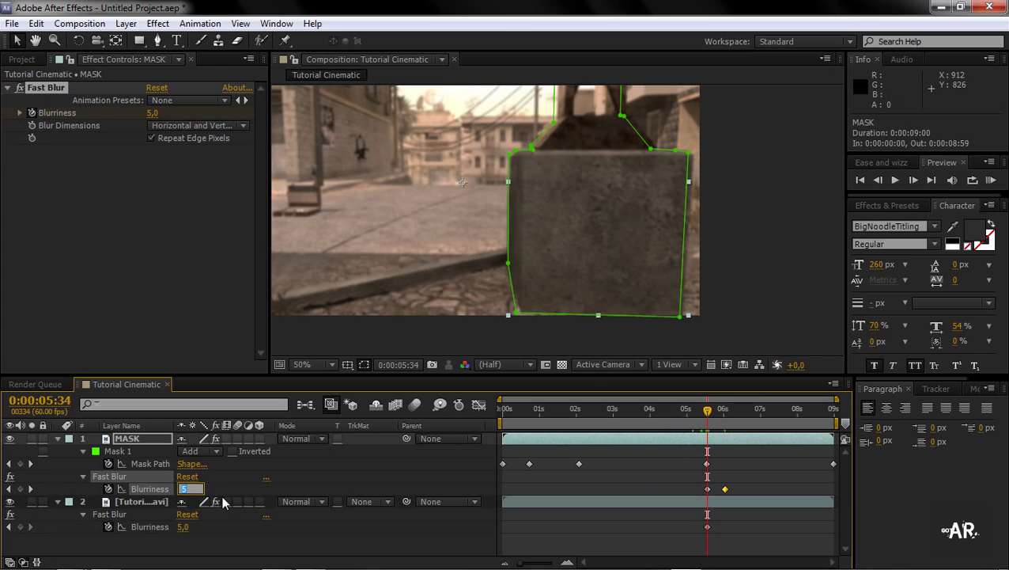
{"action": "type", "text": "0"}
{"action": "key", "text": "Return"}
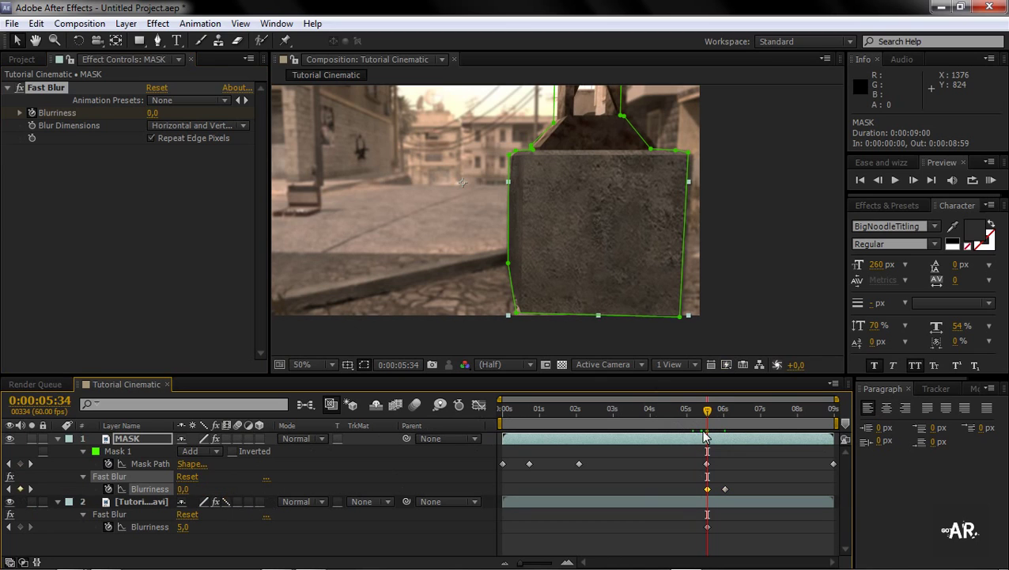
{"action": "key", "text": "Page_Up"}
{"action": "key", "text": "Page_Up"}
{"action": "key", "text": "Page_Up"}
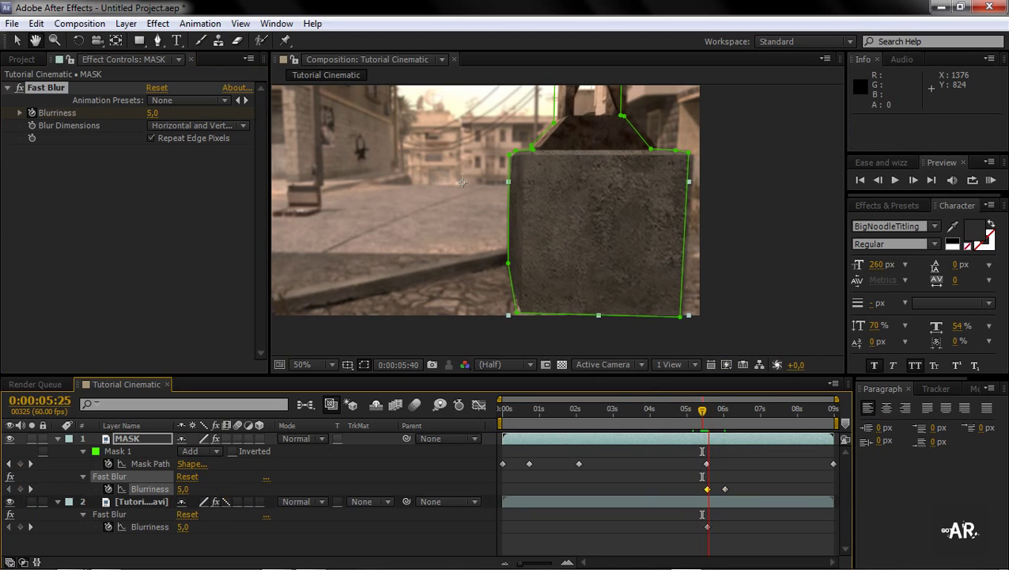
{"action": "key", "text": "Page_Down"}
{"action": "key", "text": "Page_Down"}
{"action": "key", "text": "Page_Down"}
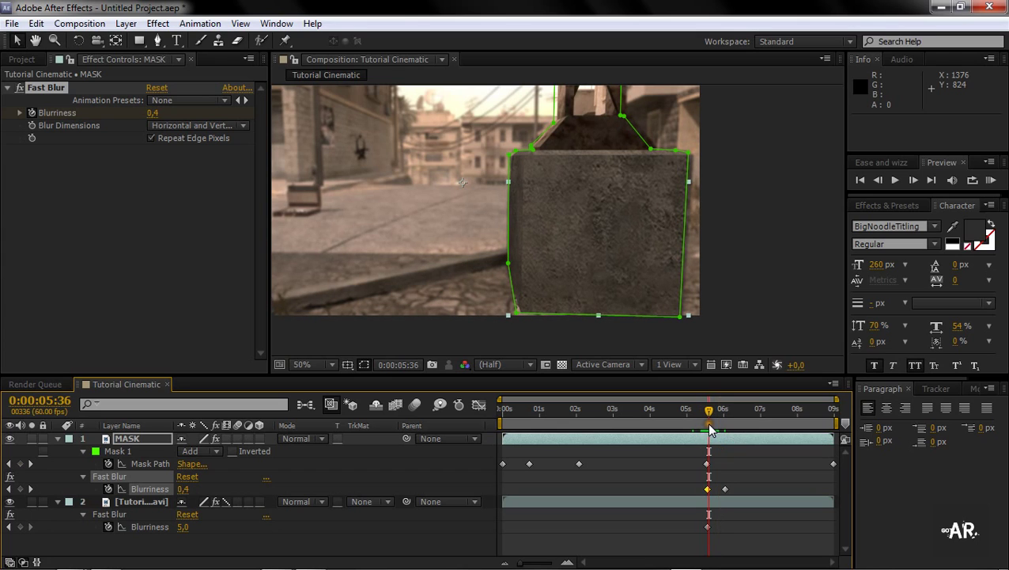
Check the MASK blur keyframe at frame level, keeping it on frame 5:33.
{"action": "left_click", "coordinate": [554, 561]}
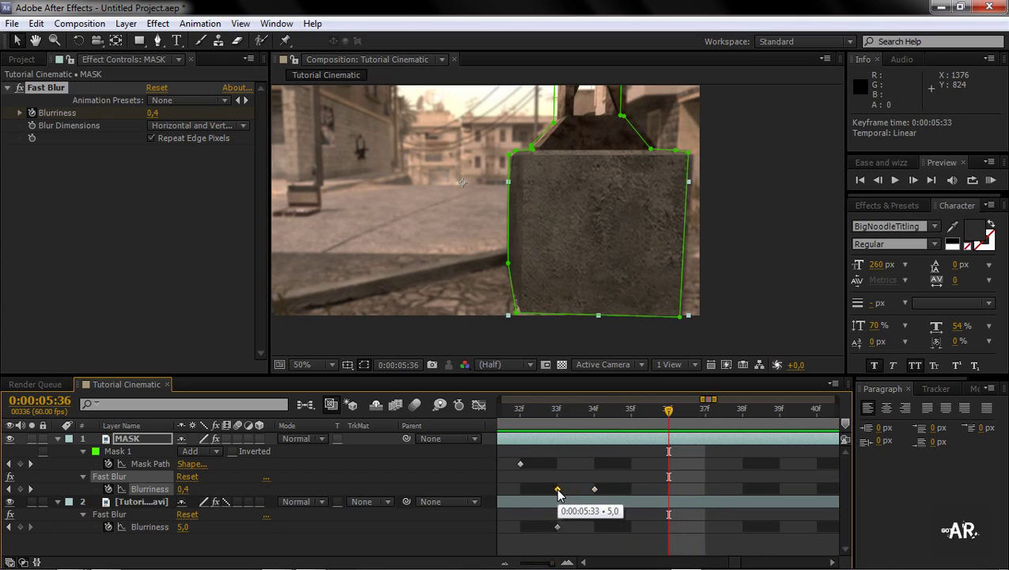
{"action": "mouse_move", "coordinate": [557, 489]}
{"action": "left_mouse_down"}
{"action": "mouse_move", "coordinate": [587, 492]}
{"action": "mouse_move", "coordinate": [557, 488]}
{"action": "left_mouse_up"}
{"action": "left_click", "coordinate": [558, 412]}
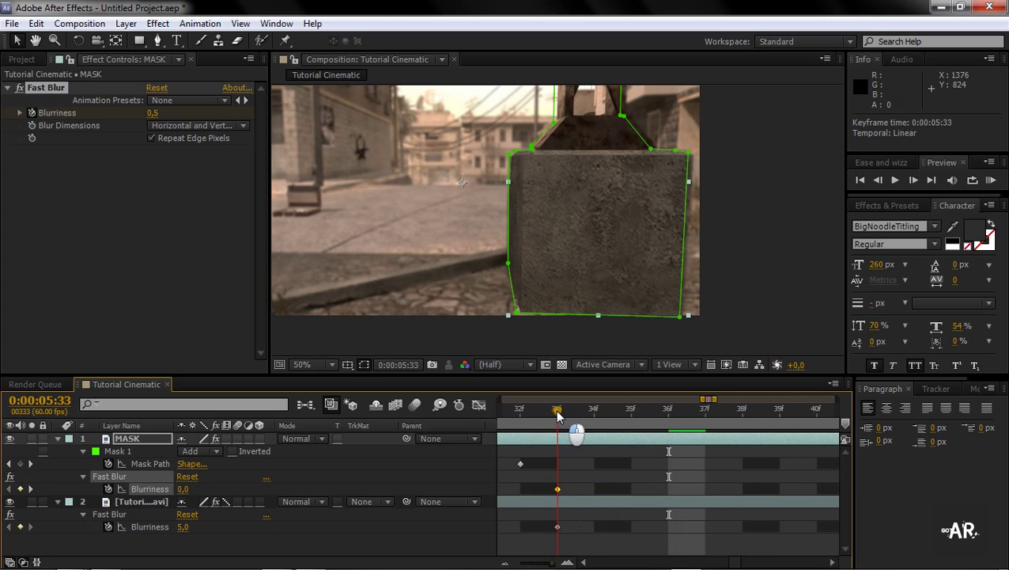
{"action": "left_click", "coordinate": [533, 564]}
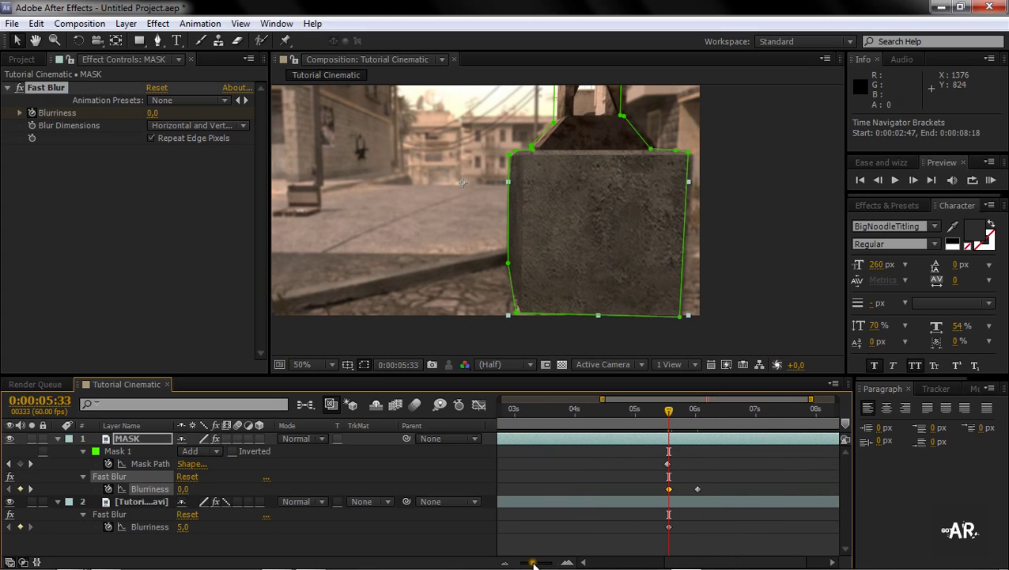
{"action": "left_click", "coordinate": [142, 527]}
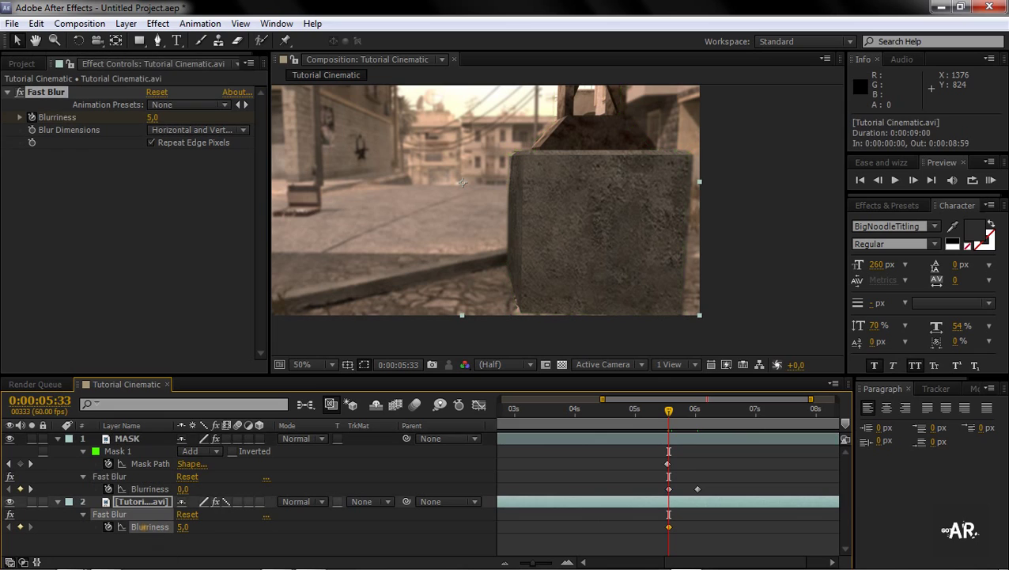
Set the footage layer's Blurriness to 0,0 at 0:00:06:02 and play the focus shift.
{"action": "left_click", "coordinate": [696, 415]}
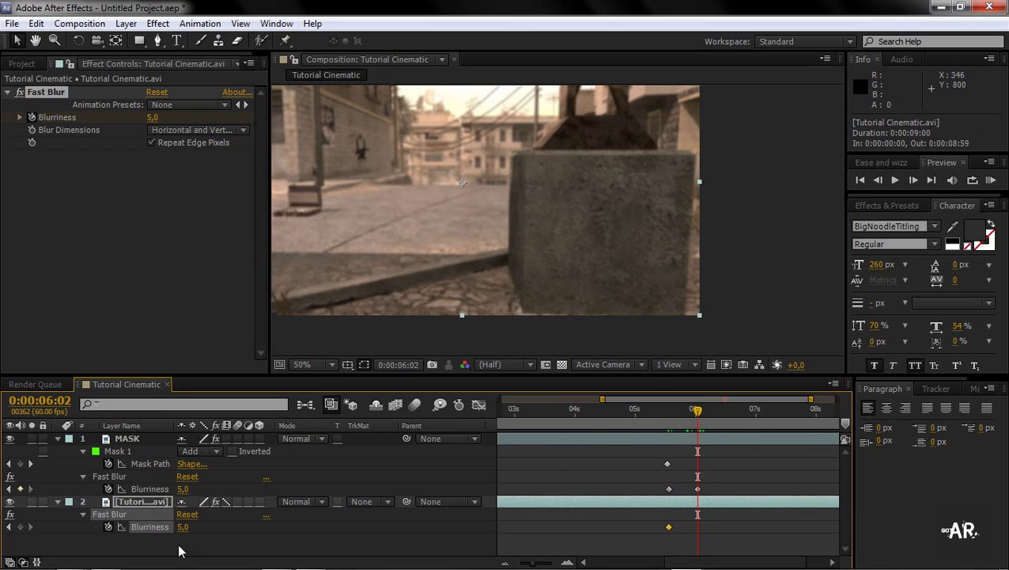
{"action": "left_click_drag", "start_coordinate": [183, 527], "coordinate": [95, 534]}
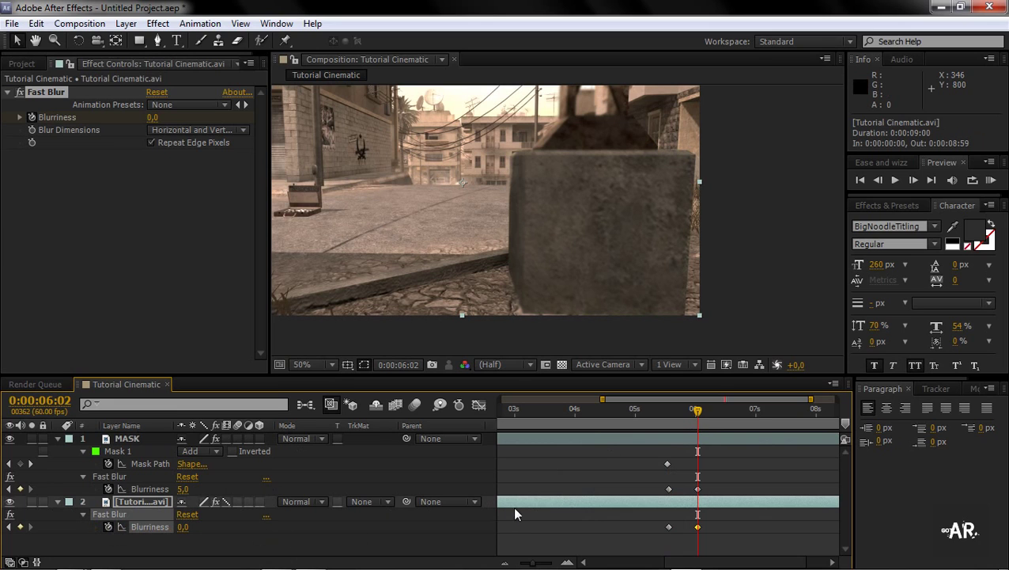
{"action": "left_click", "coordinate": [662, 411]}
{"action": "key", "text": "space"}
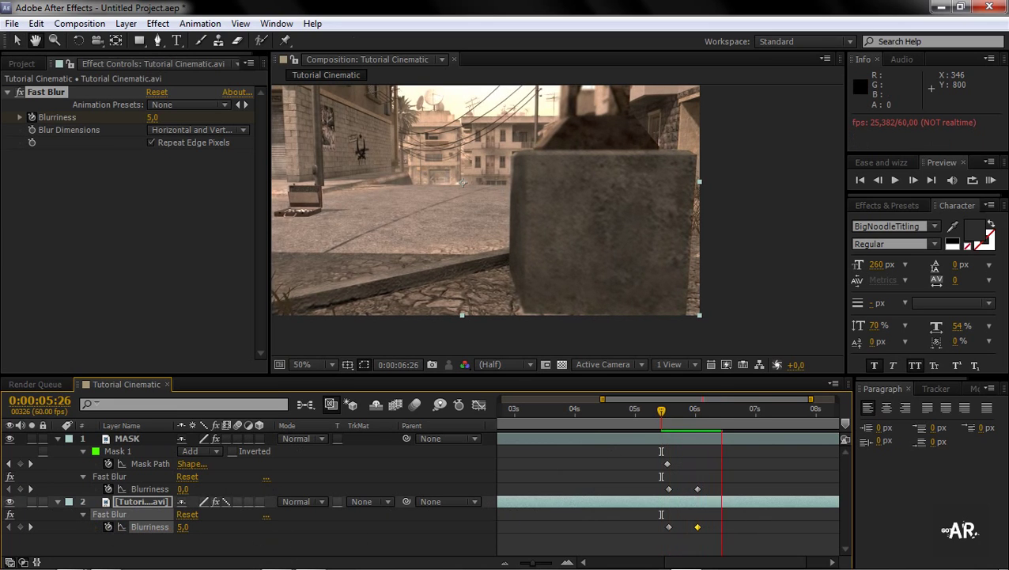
Scrub and play through the focus shift to check the blur crossover and mask.
{"action": "scroll", "coordinate": [613, 234], "scroll_direction": "up", "scroll_amount": 2}
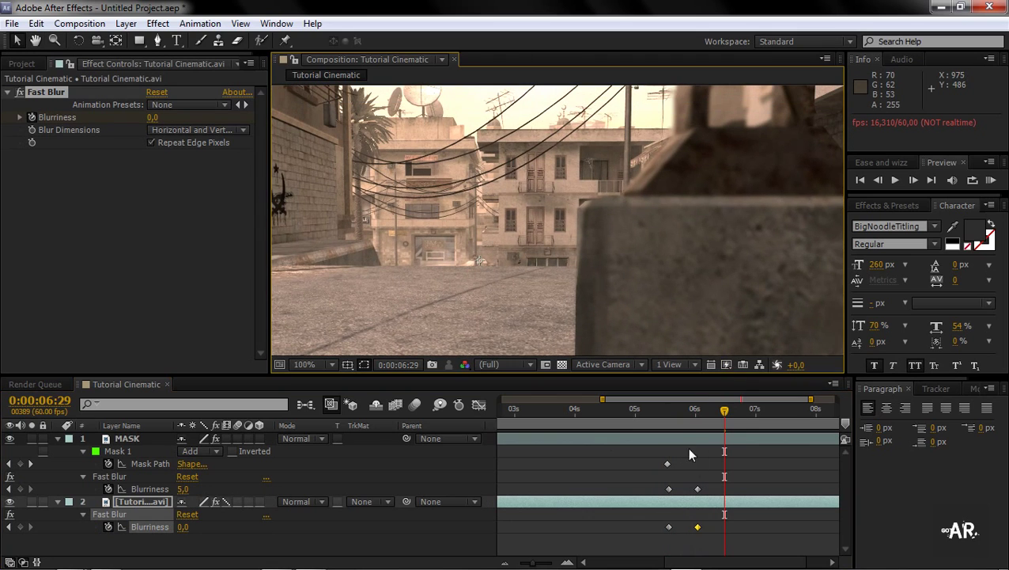
{"action": "left_click_drag", "start_coordinate": [671, 420], "coordinate": [655, 419]}
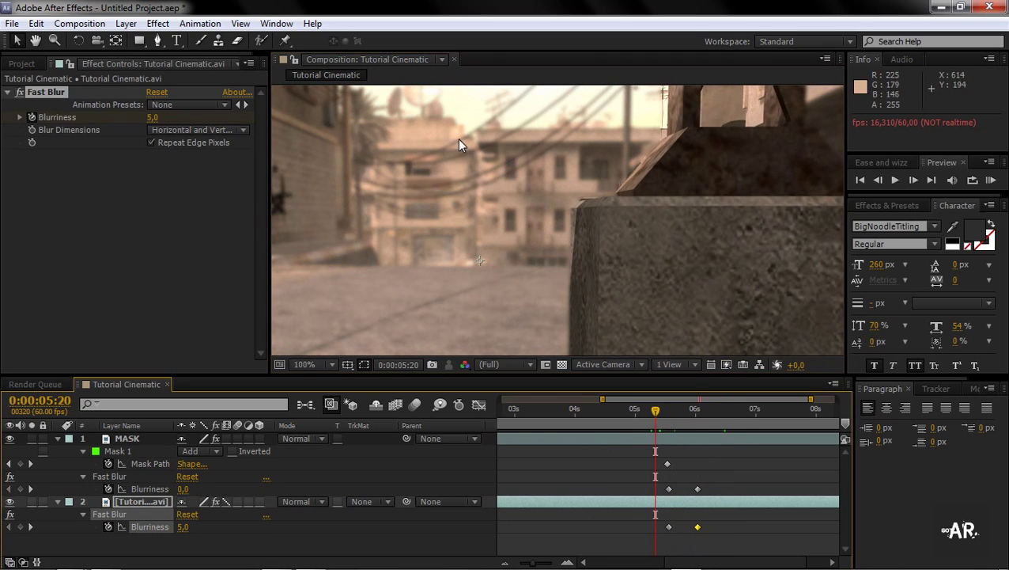
{"action": "mouse_move", "coordinate": [653, 425]}
{"action": "left_mouse_down"}
{"action": "mouse_move", "coordinate": [717, 422]}
{"action": "mouse_move", "coordinate": [700, 415]}
{"action": "left_mouse_up"}
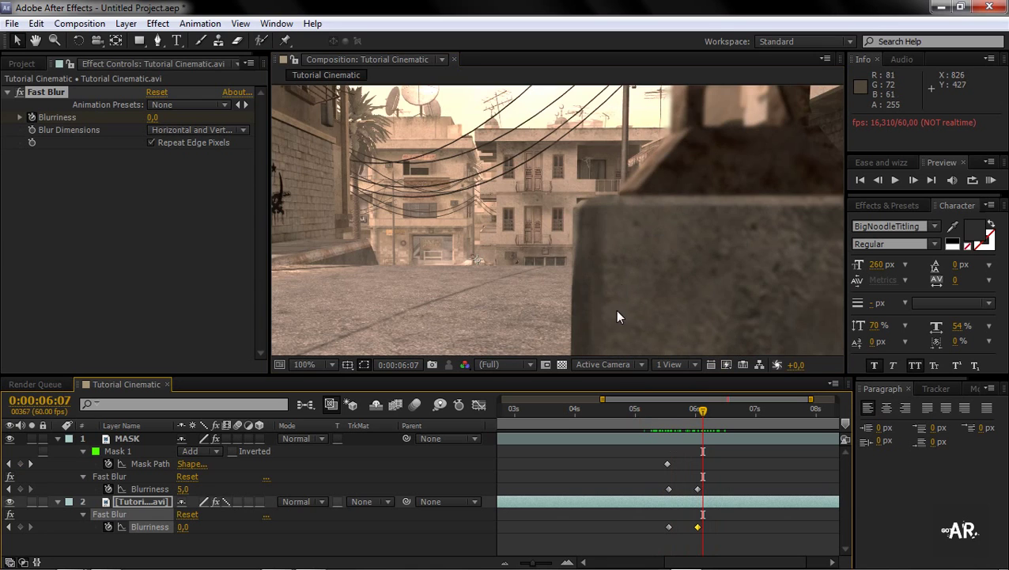
{"action": "key", "text": "space"}
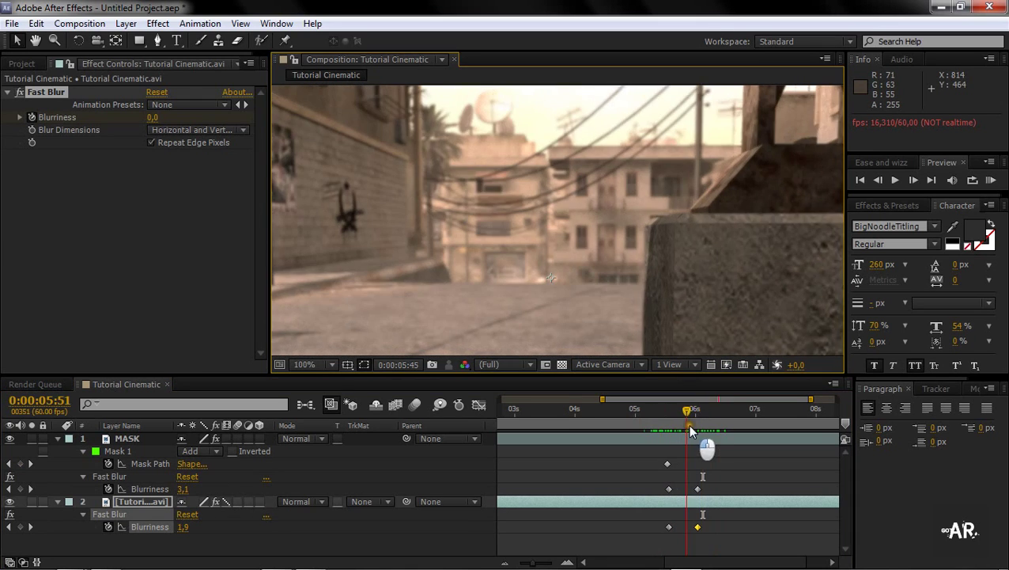
{"action": "scroll", "coordinate": [550, 187], "scroll_direction": "down", "scroll_amount": 2}
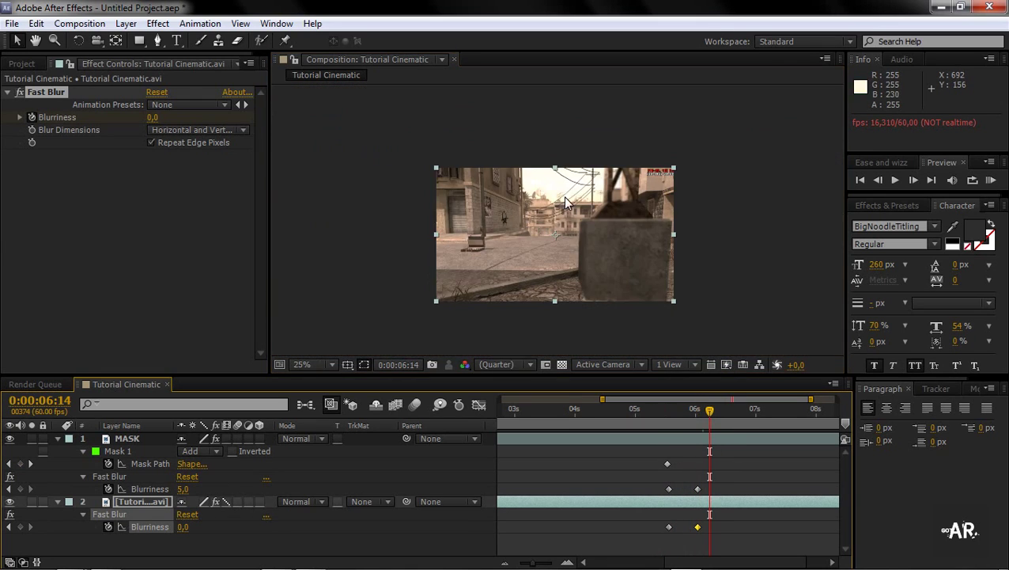
{"action": "left_click", "coordinate": [144, 450]}
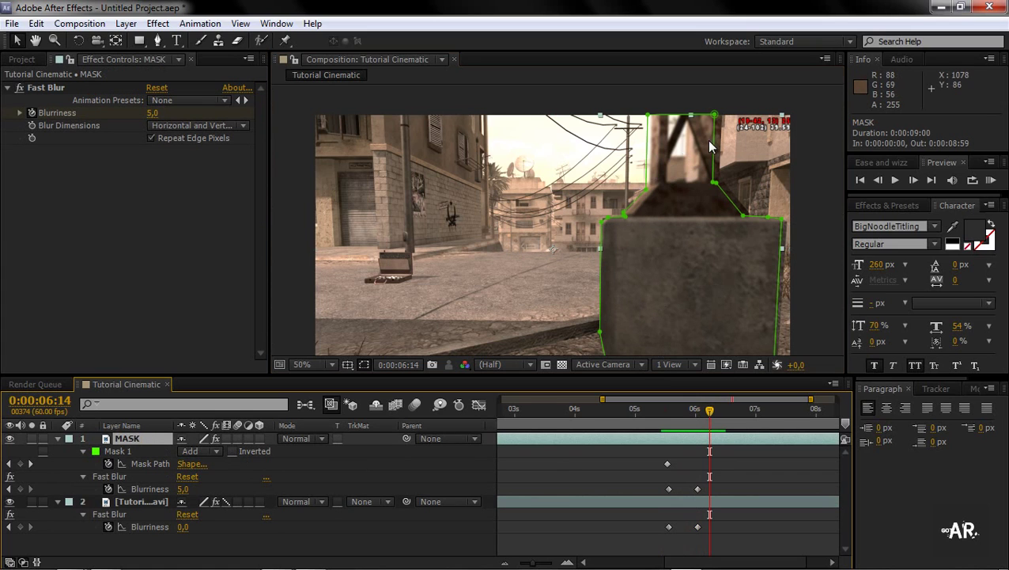
{"action": "left_click_drag", "start_coordinate": [723, 419], "coordinate": [845, 427]}
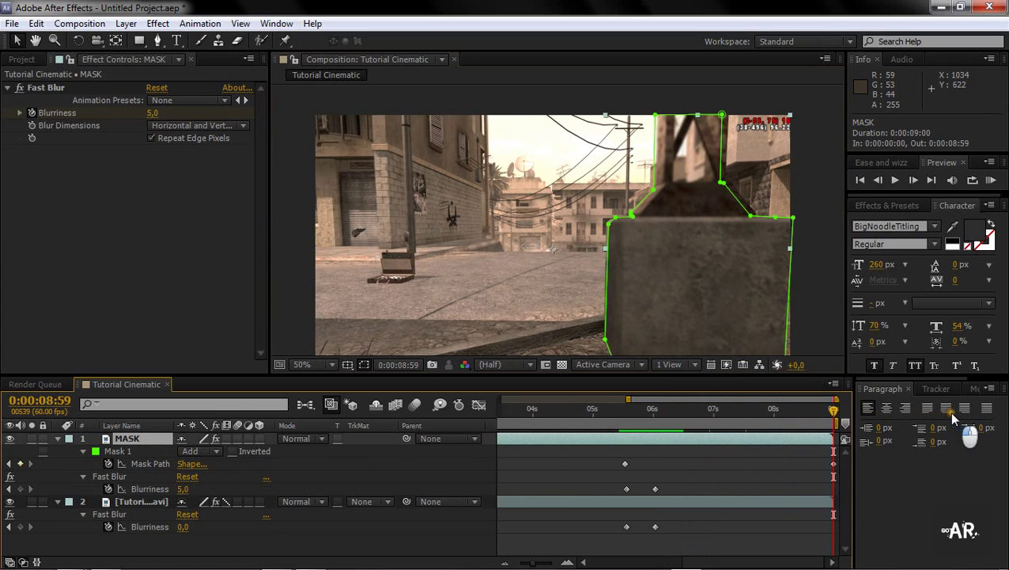
{"action": "left_click", "coordinate": [559, 557]}
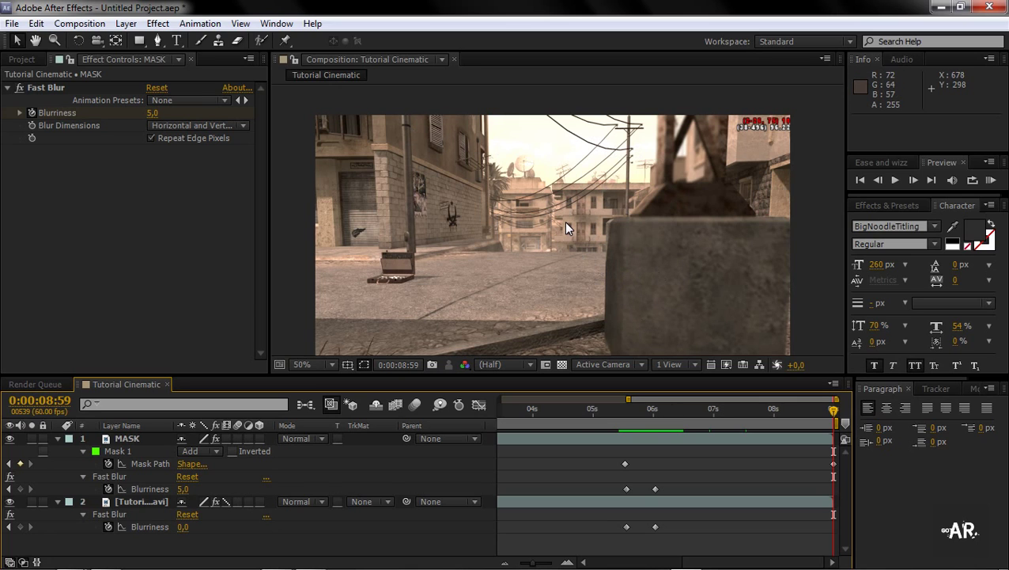
{"action": "left_click", "coordinate": [633, 415]}
{"action": "mouse_move", "coordinate": [632, 415]}
{"action": "left_mouse_down"}
{"action": "mouse_move", "coordinate": [496, 423]}
{"action": "mouse_move", "coordinate": [617, 423]}
{"action": "left_mouse_up"}
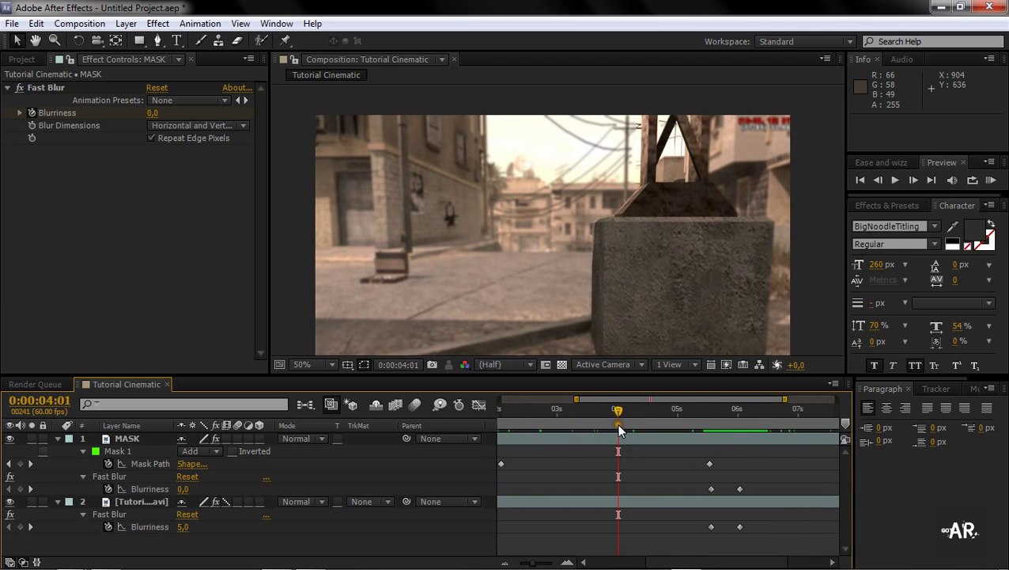
Apply CC Light Rays to the footage layer and move its center toward the top.
{"action": "left_click", "coordinate": [133, 444]}
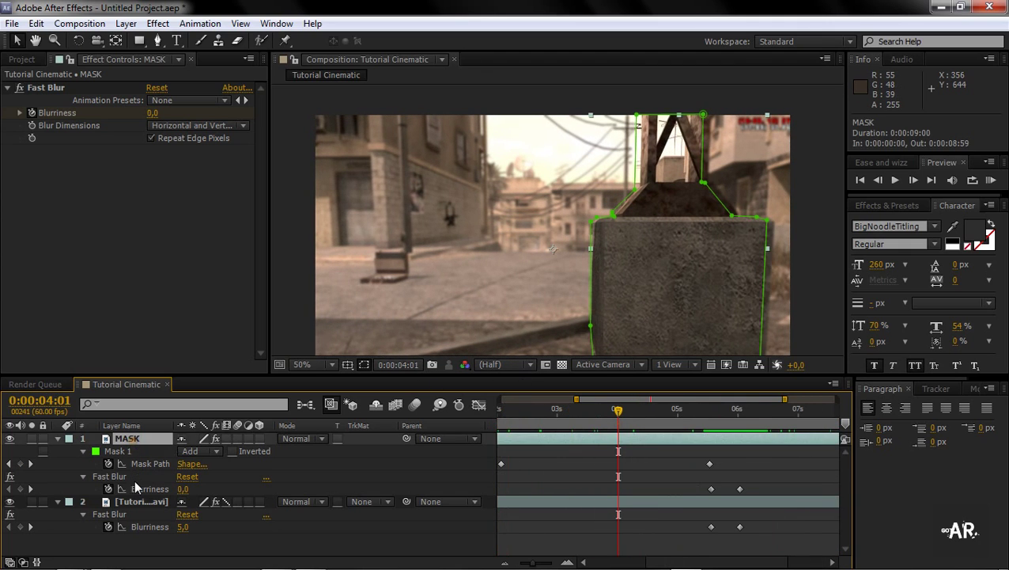
{"action": "left_click", "coordinate": [125, 501]}
{"action": "right_click", "coordinate": [125, 501]}
{"action": "mouse_move", "coordinate": [158, 243]}
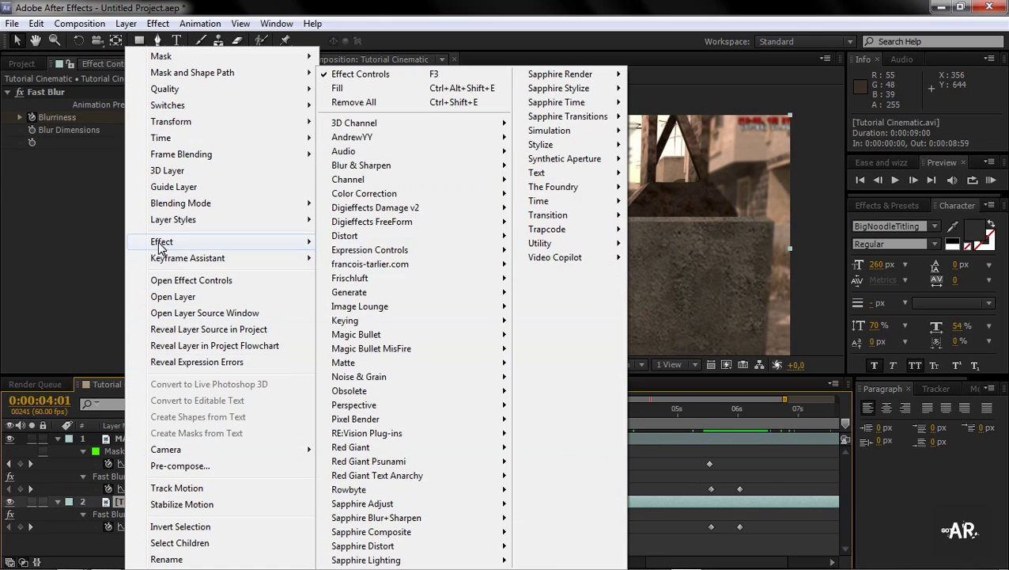
{"action": "mouse_move", "coordinate": [368, 293]}
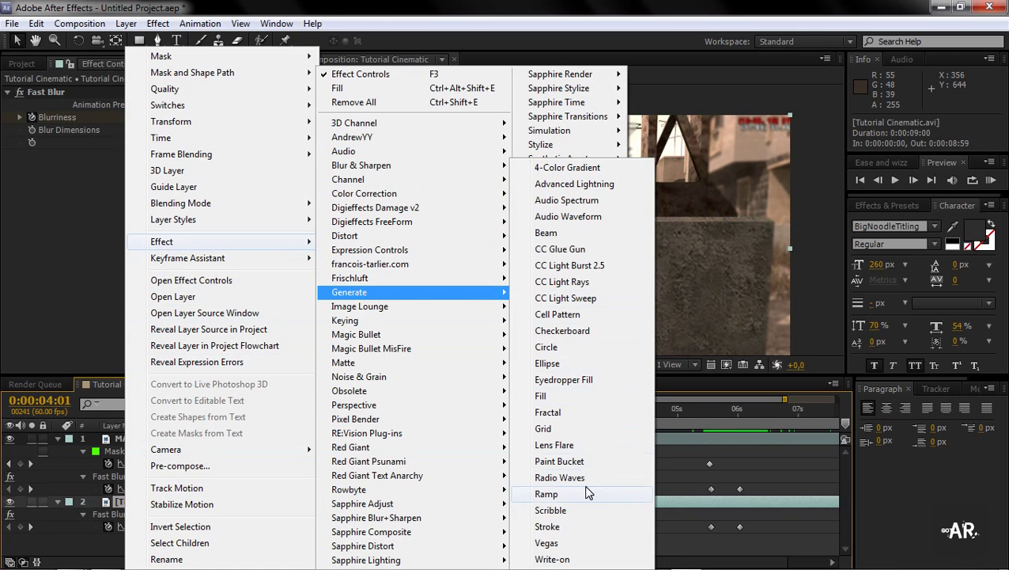
{"action": "left_click", "coordinate": [581, 281]}
{"action": "left_click_drag", "start_coordinate": [434, 183], "coordinate": [547, 141]}
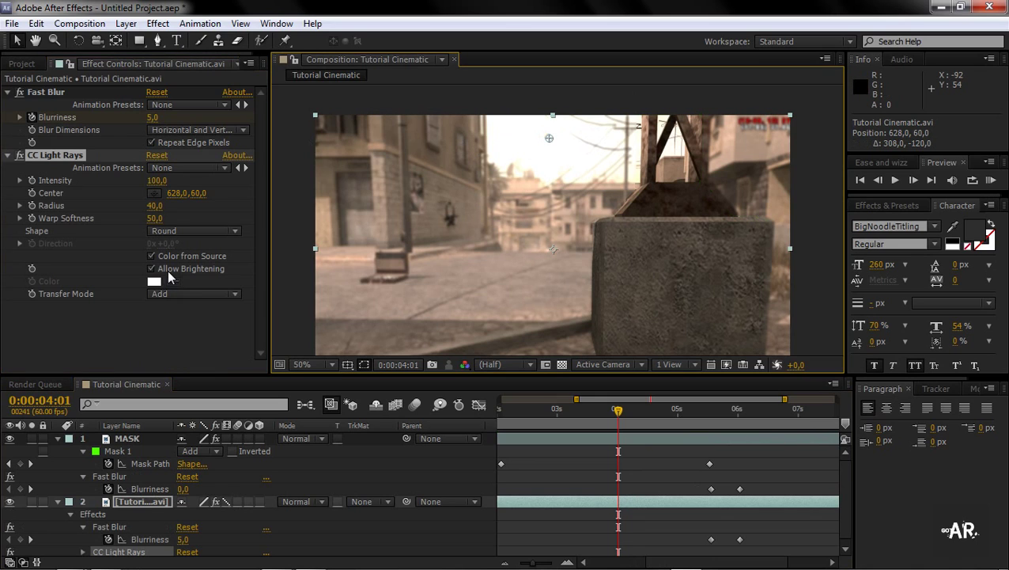
Turn off Color from Source and give the rays a custom yellow-orange colour.
{"action": "left_click", "coordinate": [154, 257]}
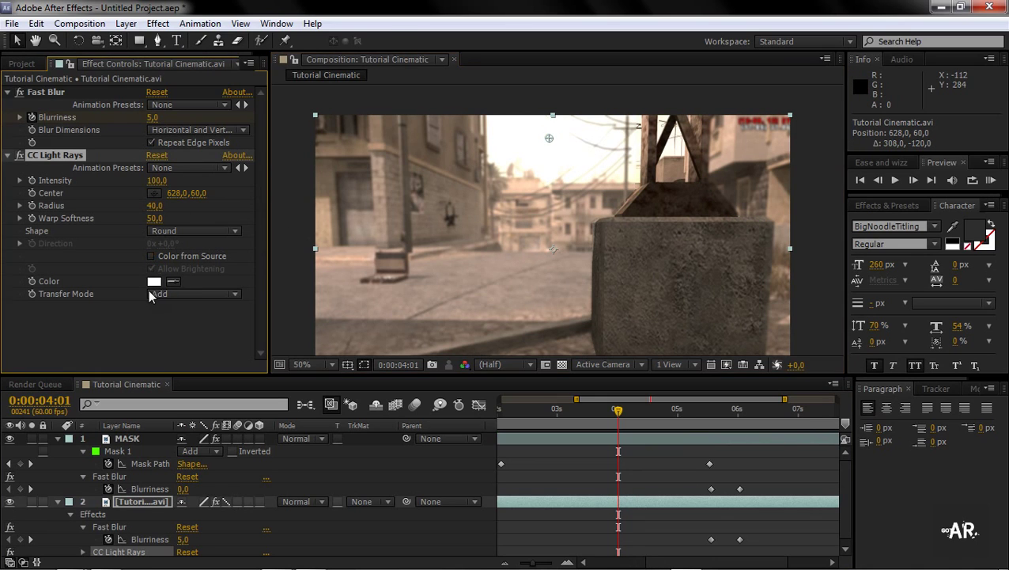
{"action": "left_click", "coordinate": [153, 281]}
{"action": "left_click", "coordinate": [222, 188]}
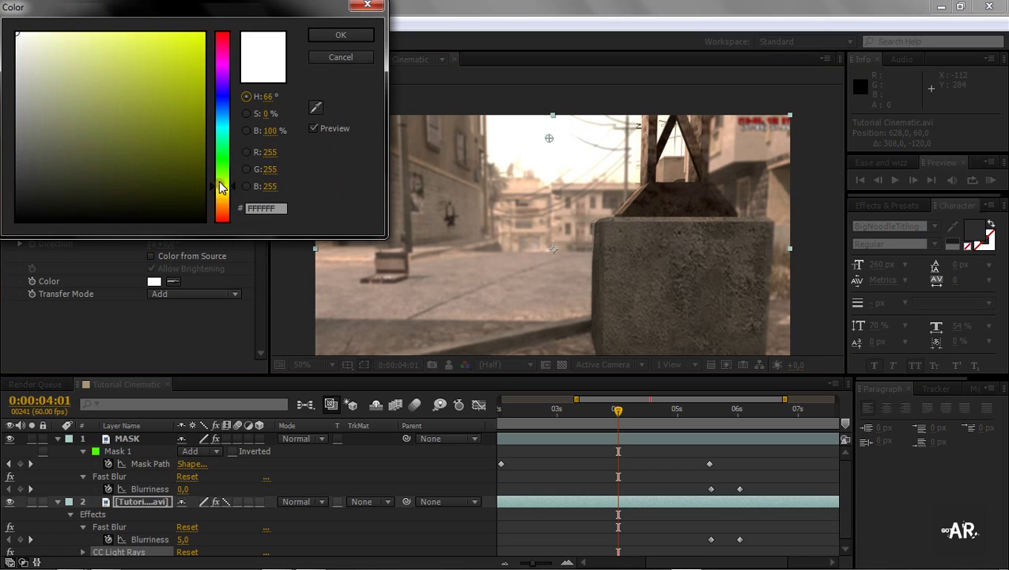
{"action": "left_click", "coordinate": [135, 36]}
{"action": "left_click", "coordinate": [229, 112]}
{"action": "left_click_drag", "start_coordinate": [229, 111], "coordinate": [230, 118]}
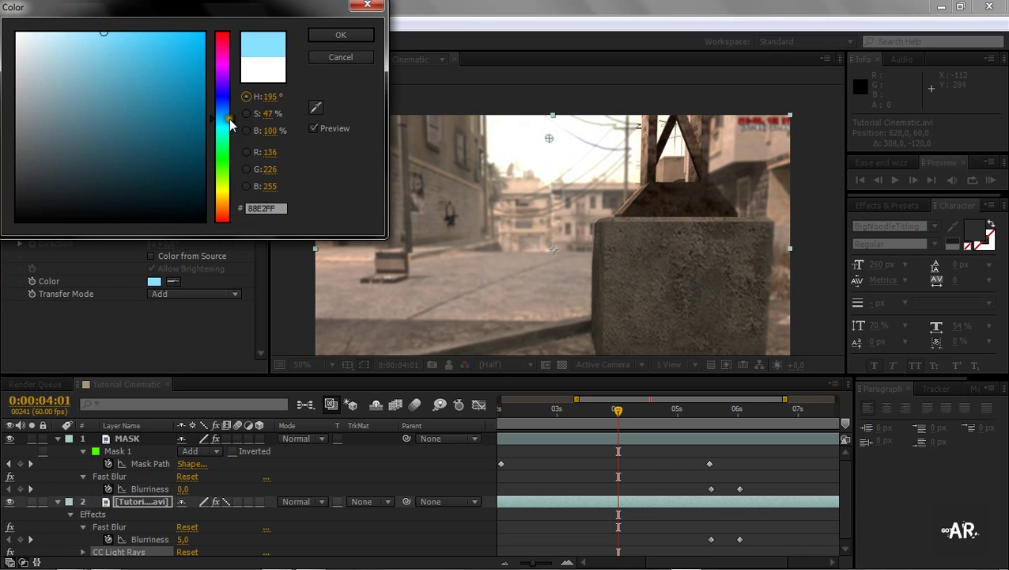
{"action": "left_click_drag", "start_coordinate": [225, 190], "coordinate": [224, 198]}
{"action": "left_click", "coordinate": [173, 84]}
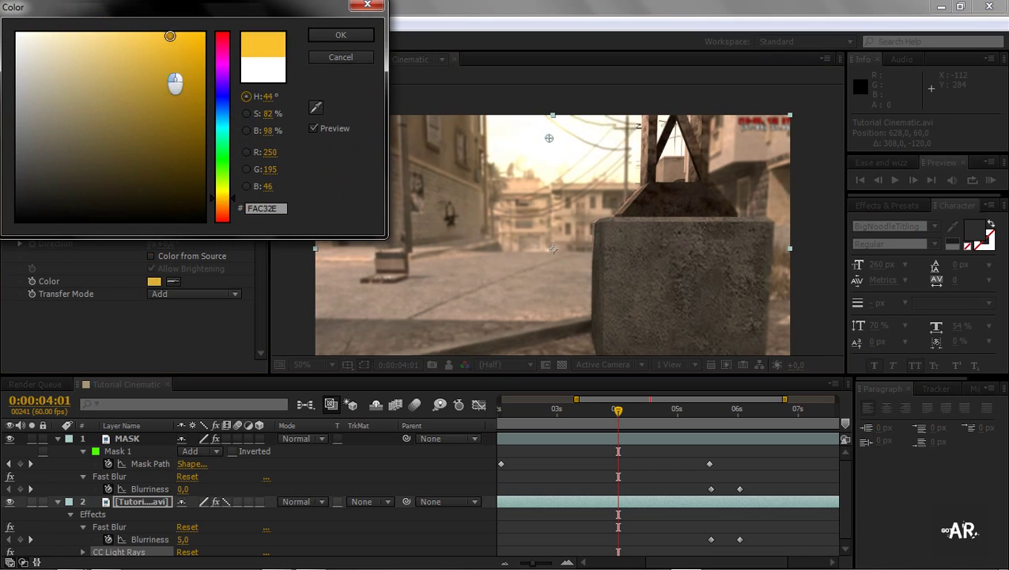
{"action": "left_click_drag", "start_coordinate": [173, 84], "coordinate": [181, 34]}
{"action": "left_click", "coordinate": [315, 35]}
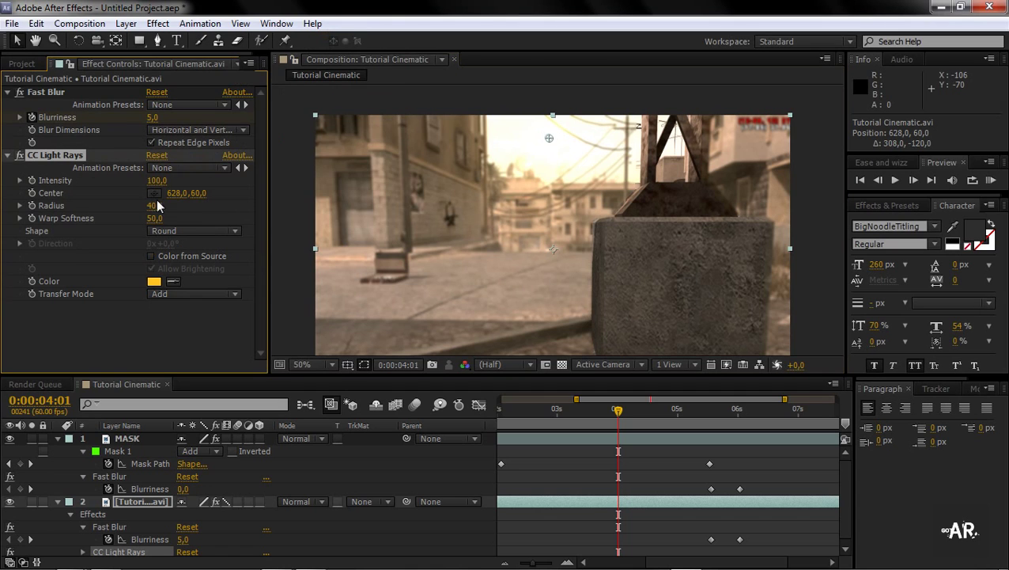
Raise the rays' Intensity to 214 and nudge the center up to 606,0,40,0.
{"action": "mouse_move", "coordinate": [152, 180]}
{"action": "left_mouse_down"}
{"action": "mouse_move", "coordinate": [327, 178]}
{"action": "mouse_move", "coordinate": [252, 178]}
{"action": "left_mouse_up"}
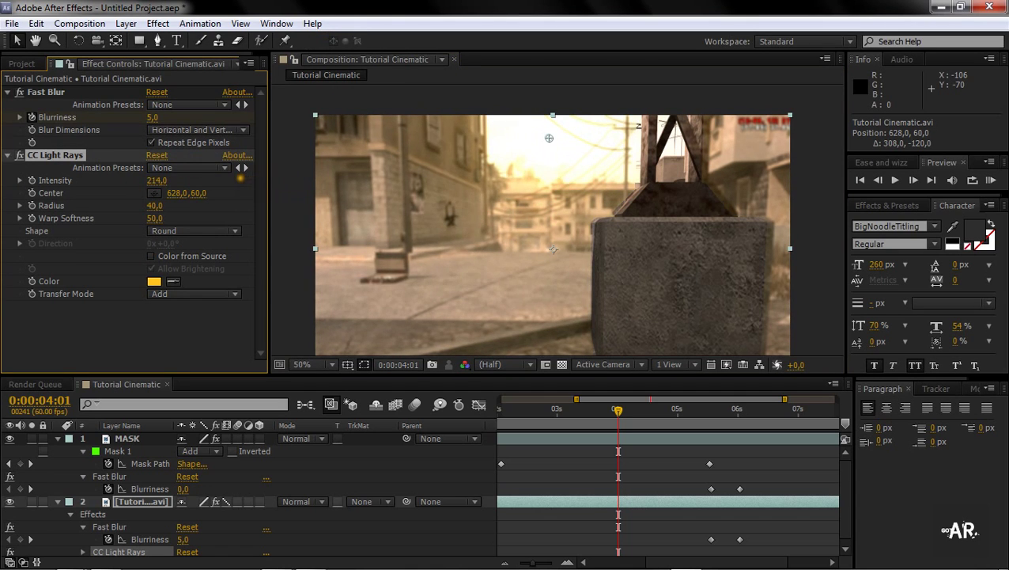
{"action": "mouse_move", "coordinate": [549, 138]}
{"action": "left_mouse_down"}
{"action": "mouse_move", "coordinate": [562, 131]}
{"action": "mouse_move", "coordinate": [540, 130]}
{"action": "left_mouse_up"}
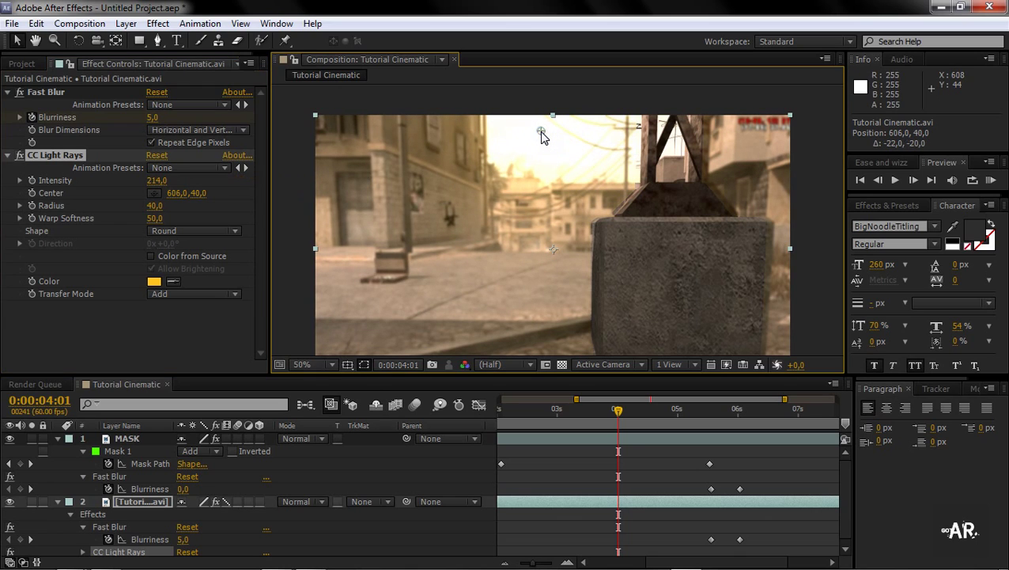
{"action": "mouse_move", "coordinate": [643, 413]}
{"action": "left_mouse_down"}
{"action": "mouse_move", "coordinate": [566, 420]}
{"action": "mouse_move", "coordinate": [791, 427]}
{"action": "left_mouse_up"}
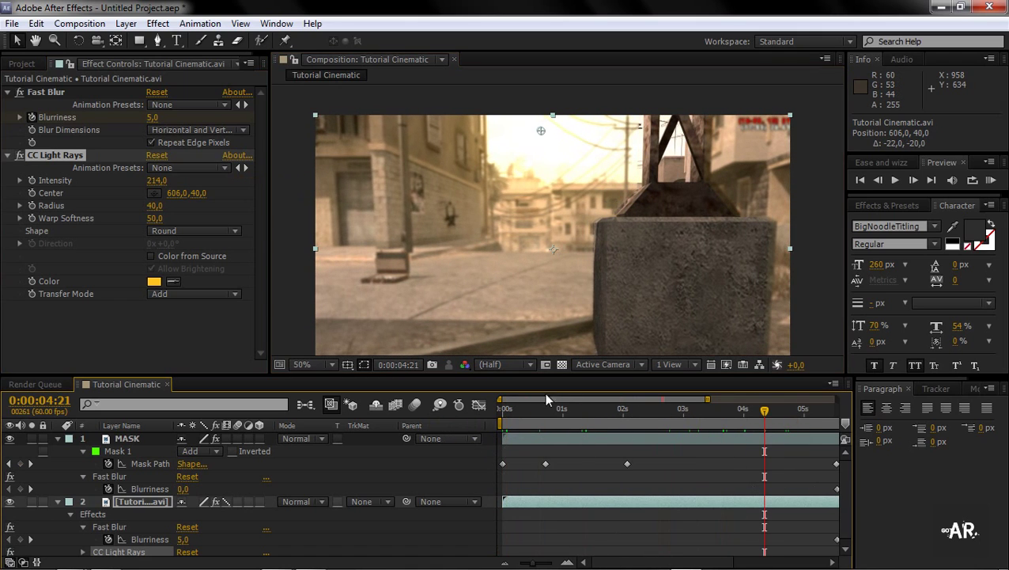
At 0:00:04:21, move Mask 1's block-edge and tower vertices onto the concrete block.
{"action": "key", "text": "period"}
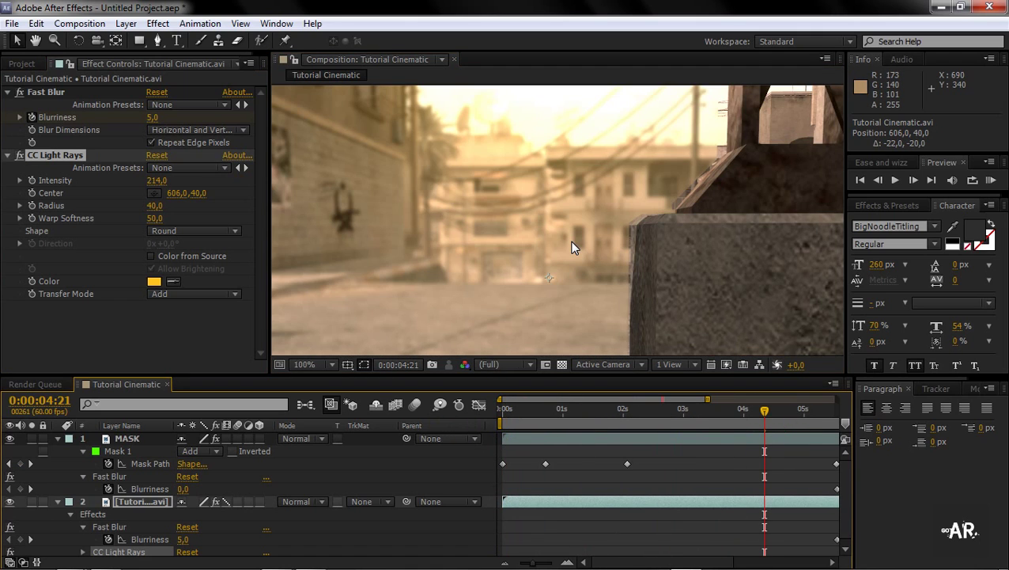
{"action": "key", "text": "comma"}
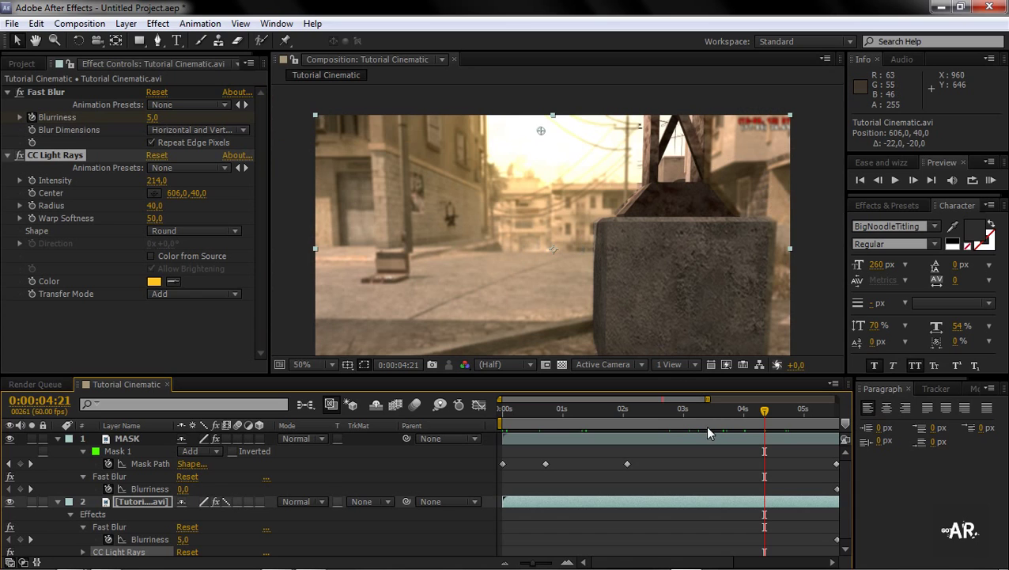
{"action": "left_click", "coordinate": [109, 451]}
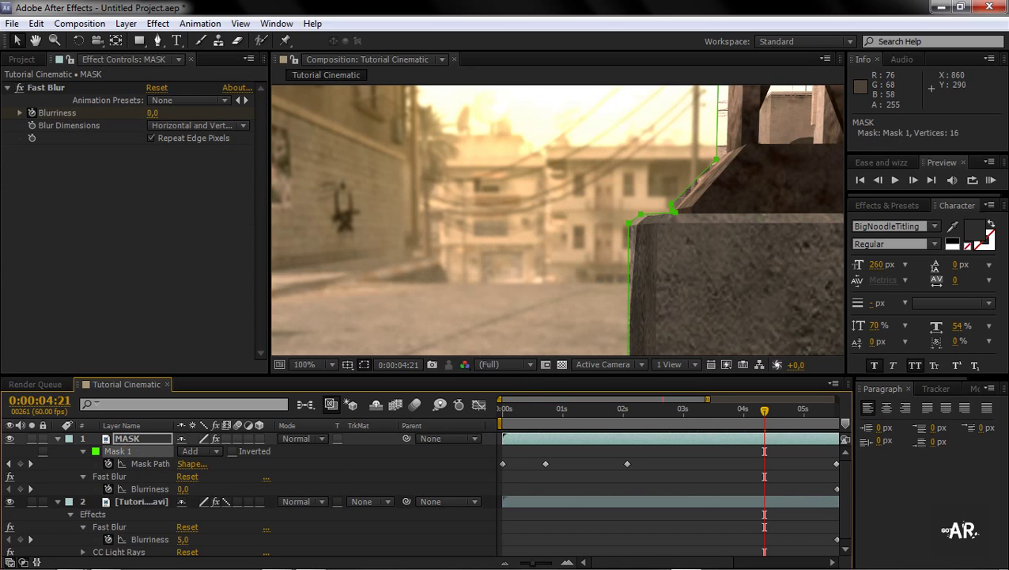
{"action": "key", "text": "period"}
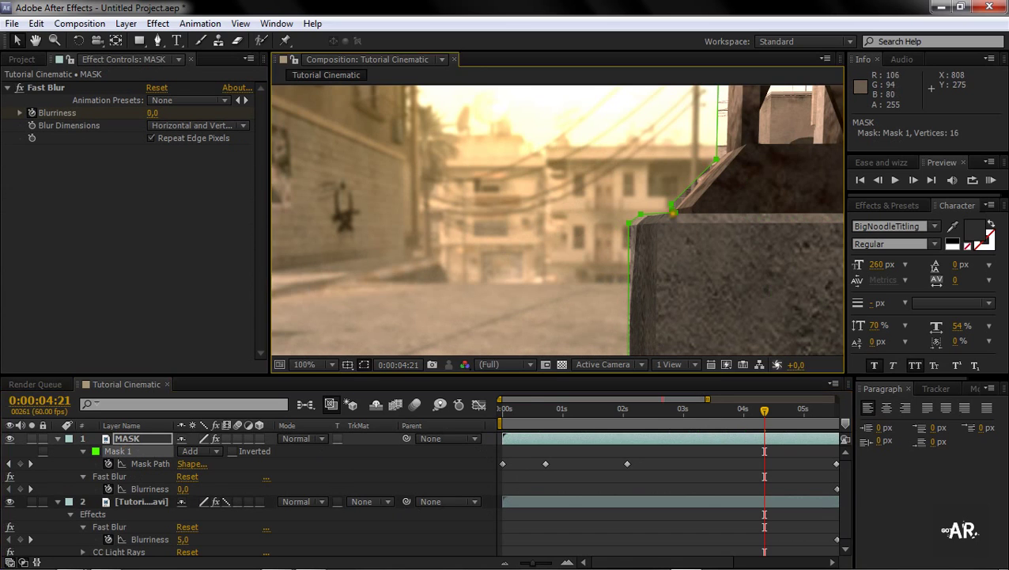
{"action": "left_click", "coordinate": [150, 464]}
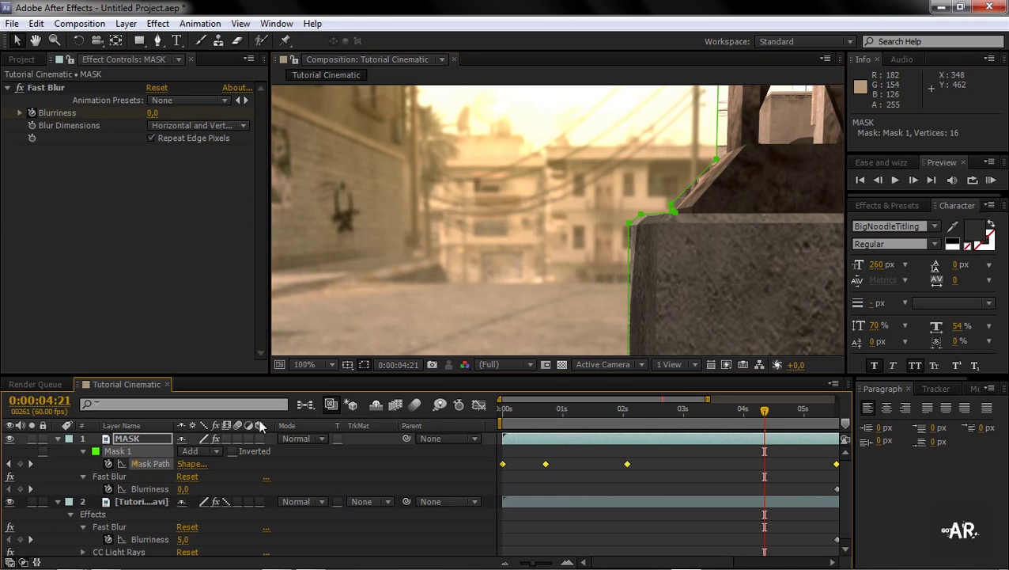
{"action": "left_click", "coordinate": [297, 348]}
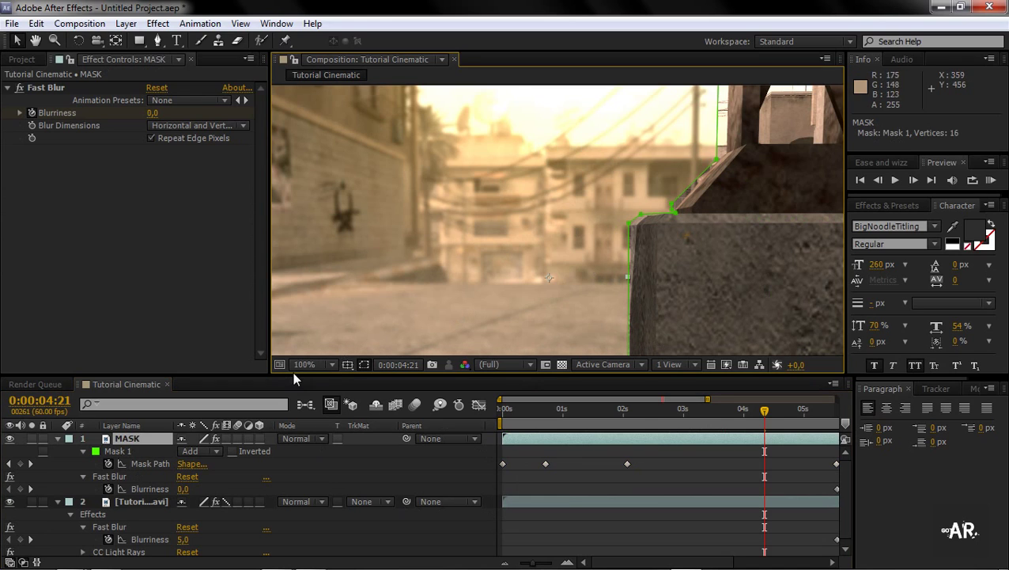
{"action": "left_click_drag", "start_coordinate": [672, 205], "coordinate": [678, 204]}
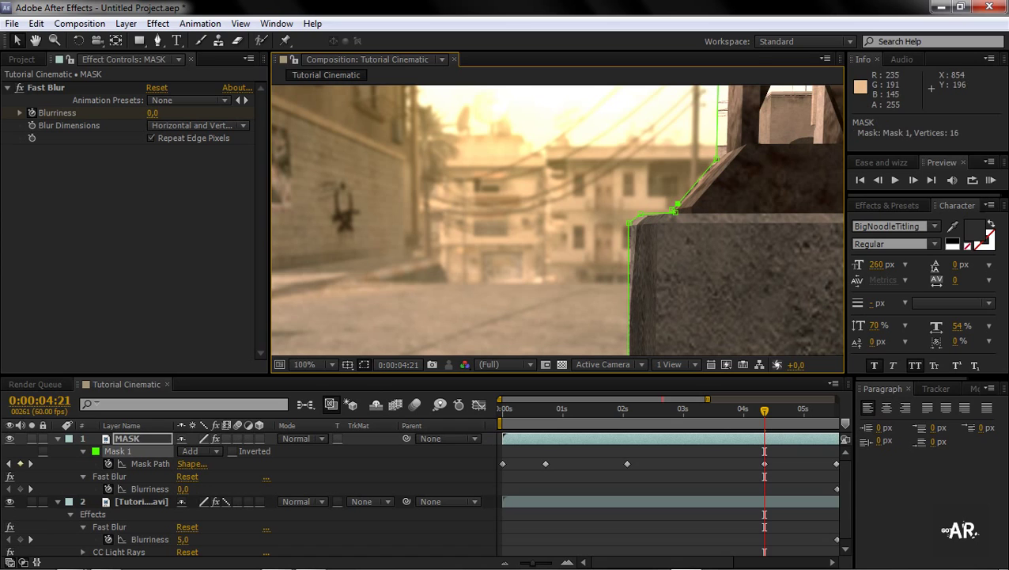
{"action": "left_click_drag", "start_coordinate": [716, 159], "coordinate": [727, 149]}
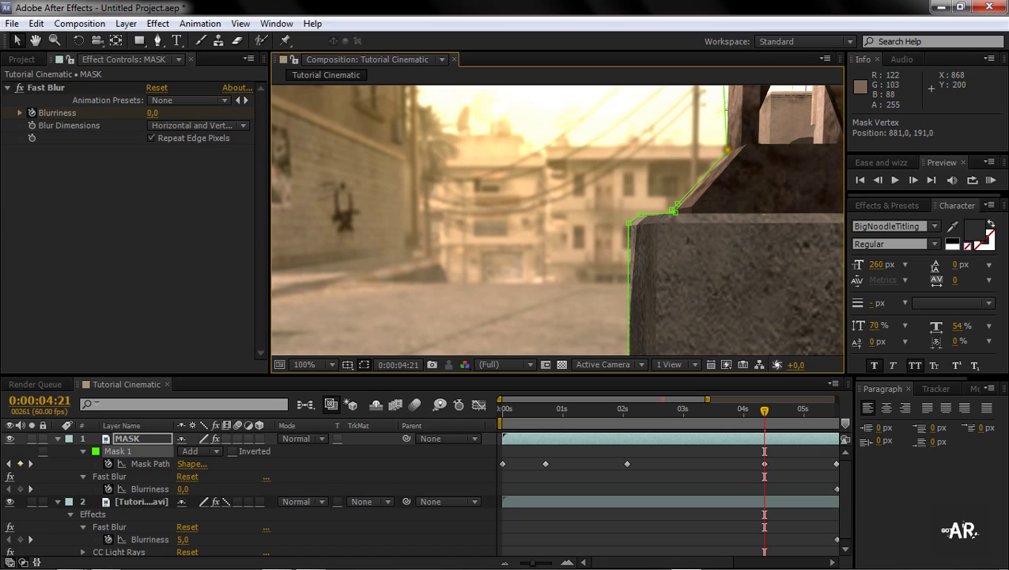
Pull Mask 1's top point to the frame's top and adjust the block-corner point.
{"action": "key", "text": "comma"}
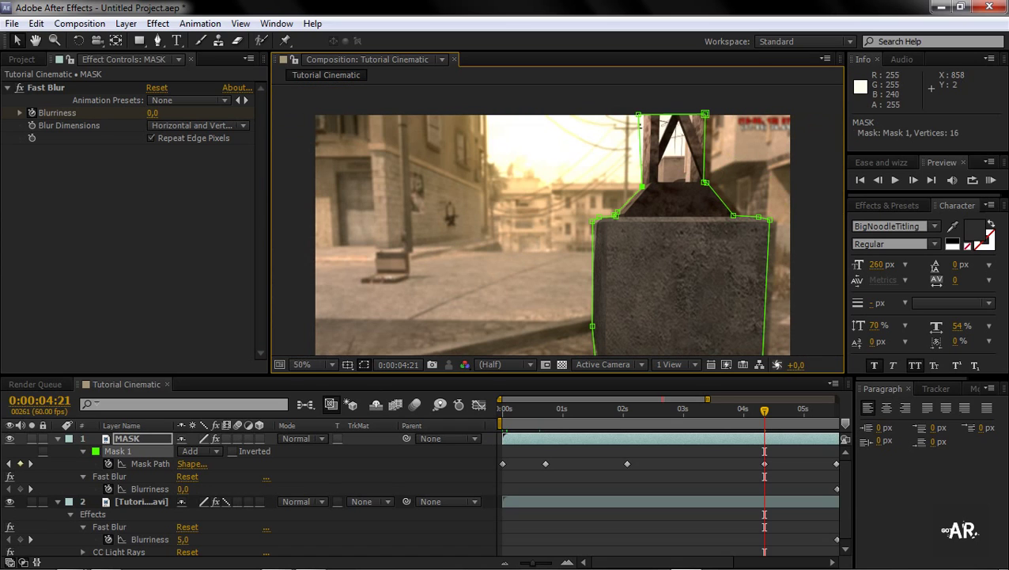
{"action": "left_click_drag", "start_coordinate": [640, 127], "coordinate": [637, 115]}
{"action": "key", "text": "period"}
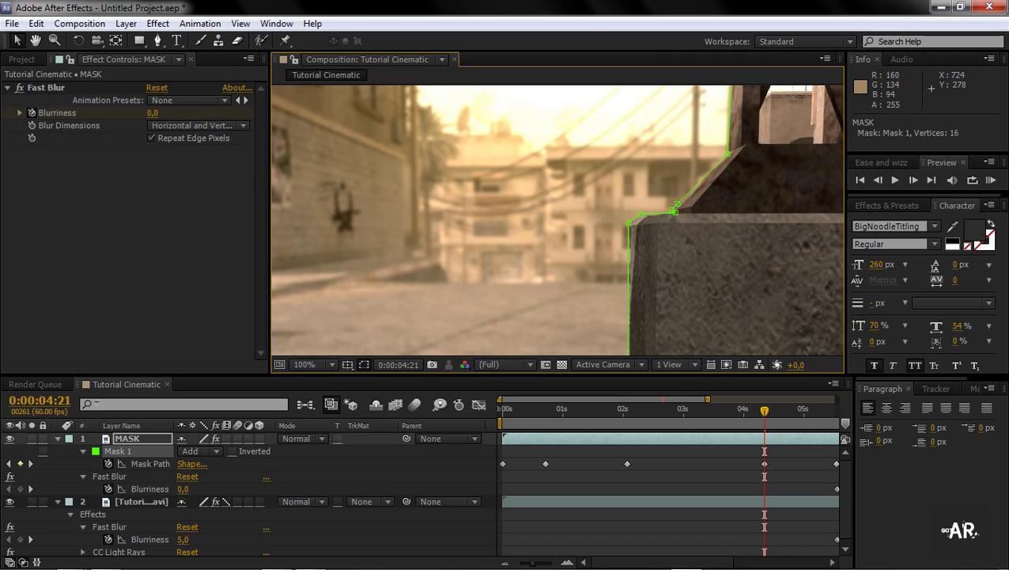
{"action": "left_click_drag", "start_coordinate": [629, 222], "coordinate": [633, 224]}
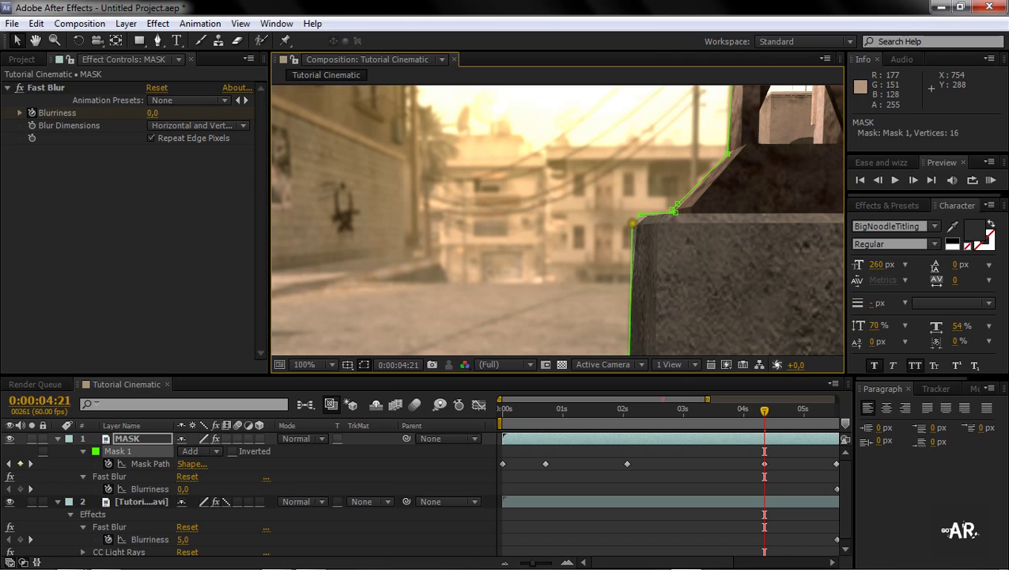
{"action": "left_click", "coordinate": [628, 464]}
{"action": "left_click", "coordinate": [582, 531]}
{"action": "key", "text": "comma"}
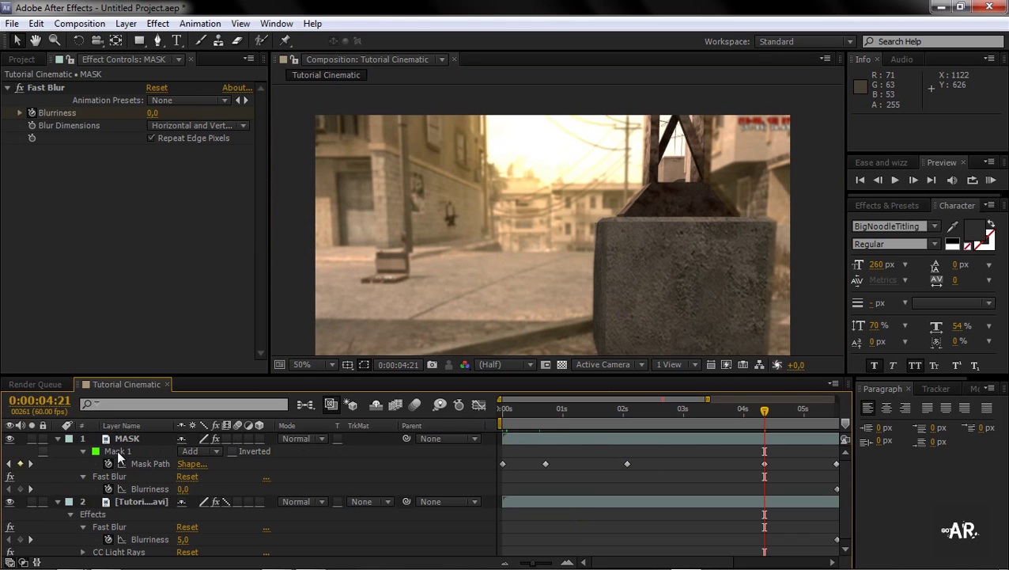
Delete the CC Light Rays effect from the footage layer.
{"action": "left_click", "coordinate": [136, 501]}
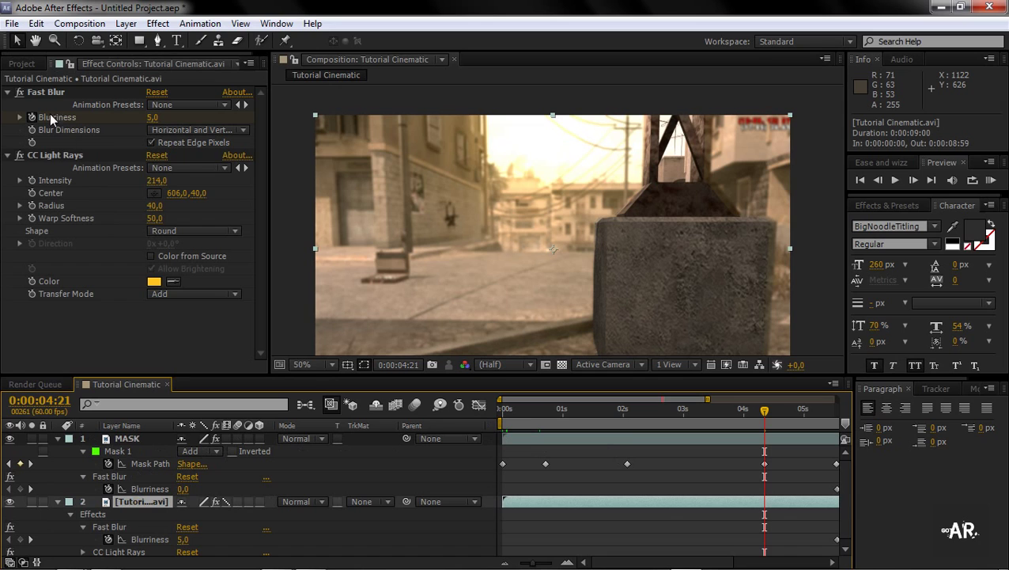
{"action": "left_click", "coordinate": [56, 154]}
{"action": "key", "text": "Delete"}
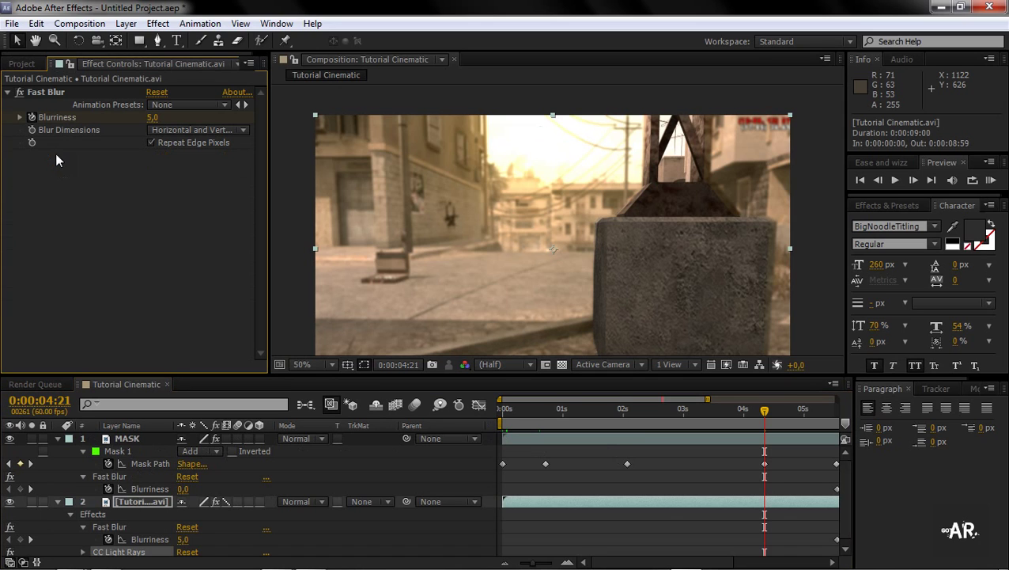
{"action": "mouse_move", "coordinate": [503, 427]}
{"action": "left_mouse_down"}
{"action": "mouse_move", "coordinate": [657, 425]}
{"action": "mouse_move", "coordinate": [692, 408]}
{"action": "mouse_move", "coordinate": [873, 408]}
{"action": "mouse_move", "coordinate": [731, 409]}
{"action": "left_mouse_up"}
{"action": "scroll", "coordinate": [615, 227], "scroll_direction": "up", "scroll_amount": 2}
{"action": "left_click", "coordinate": [518, 365]}
{"action": "left_click", "coordinate": [617, 443]}
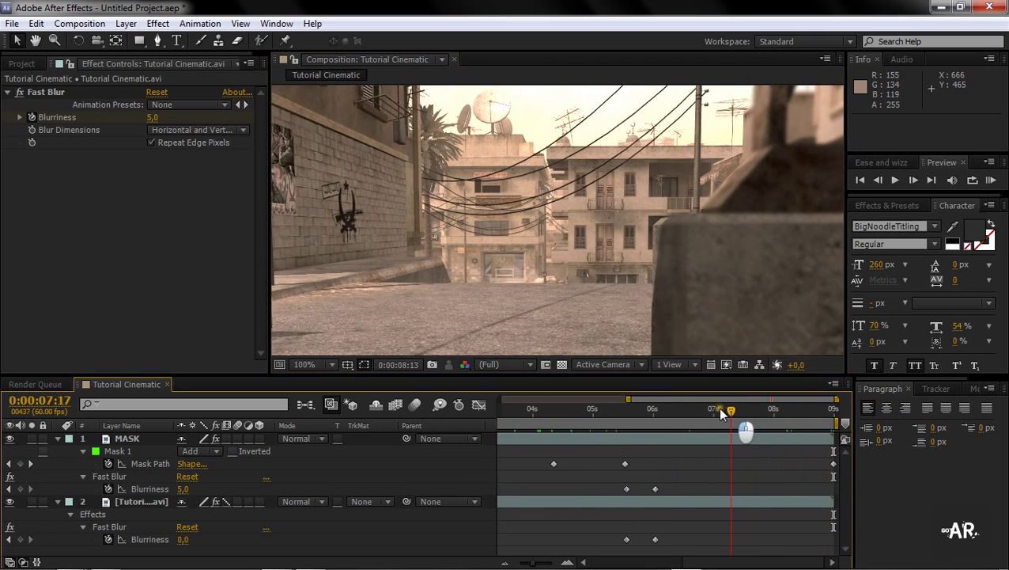
{"action": "scroll", "coordinate": [668, 289], "scroll_direction": "down", "scroll_amount": 2}
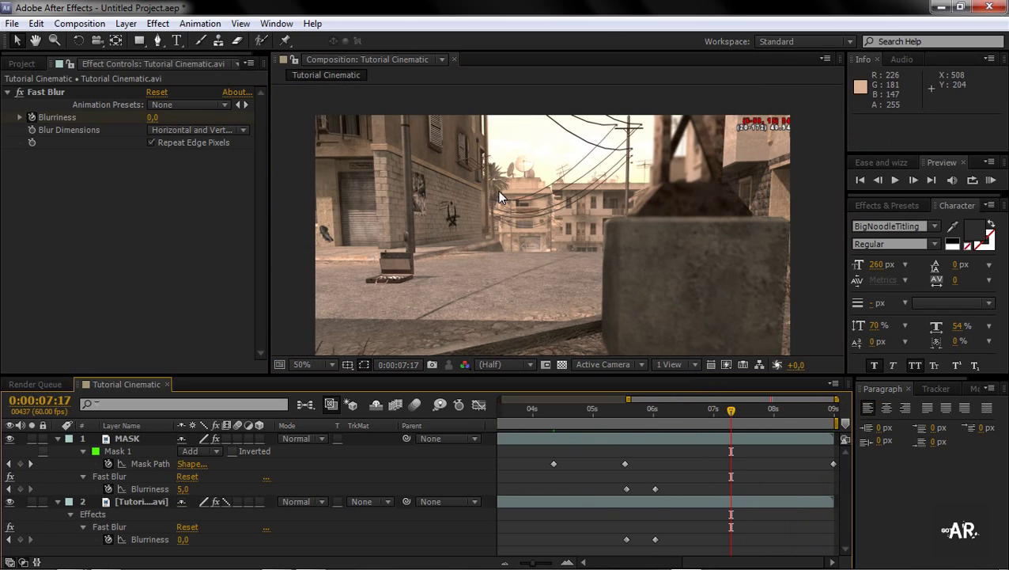
{"action": "left_click_drag", "start_coordinate": [730, 409], "coordinate": [420, 444]}
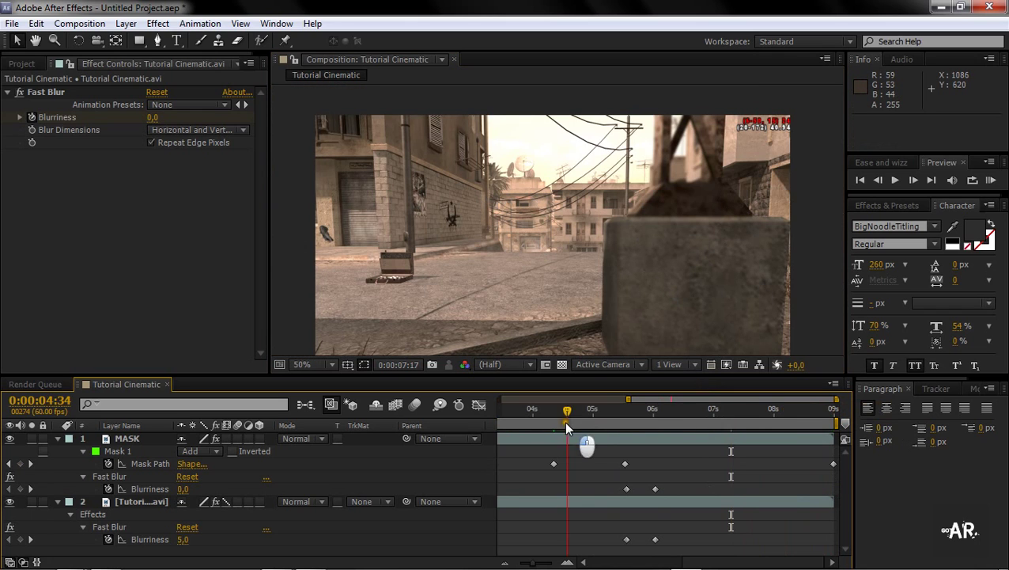
{"action": "scroll", "coordinate": [641, 170], "scroll_direction": "up", "scroll_amount": 2}
{"action": "left_click_drag", "start_coordinate": [638, 162], "coordinate": [569, 182]}
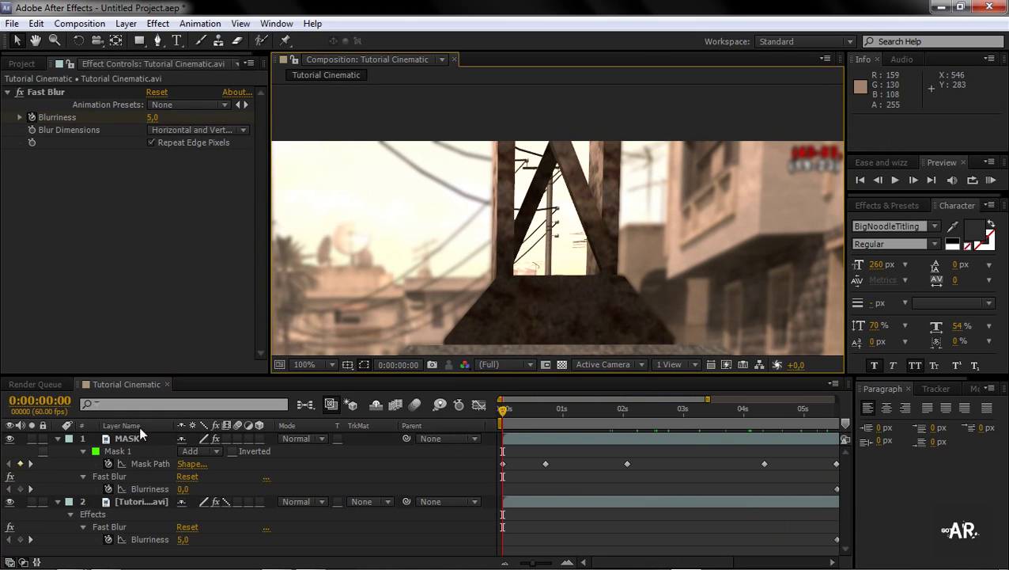
Duplicate the Tutorial Cinematic footage layer and select the copy with its Fast Blur.
{"action": "left_click", "coordinate": [127, 438]}
{"action": "left_click", "coordinate": [126, 505]}
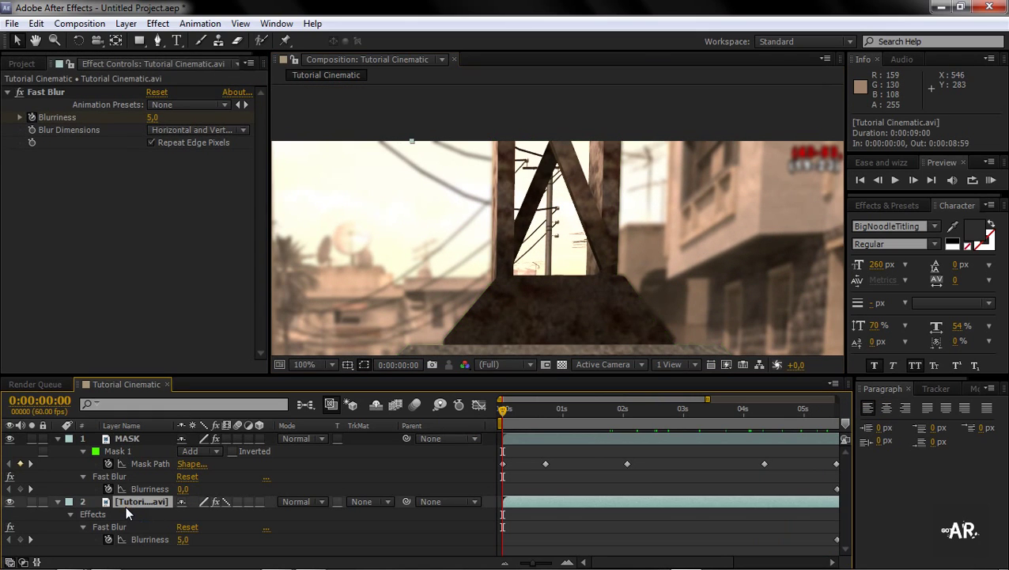
{"action": "key", "text": "ctrl+d"}
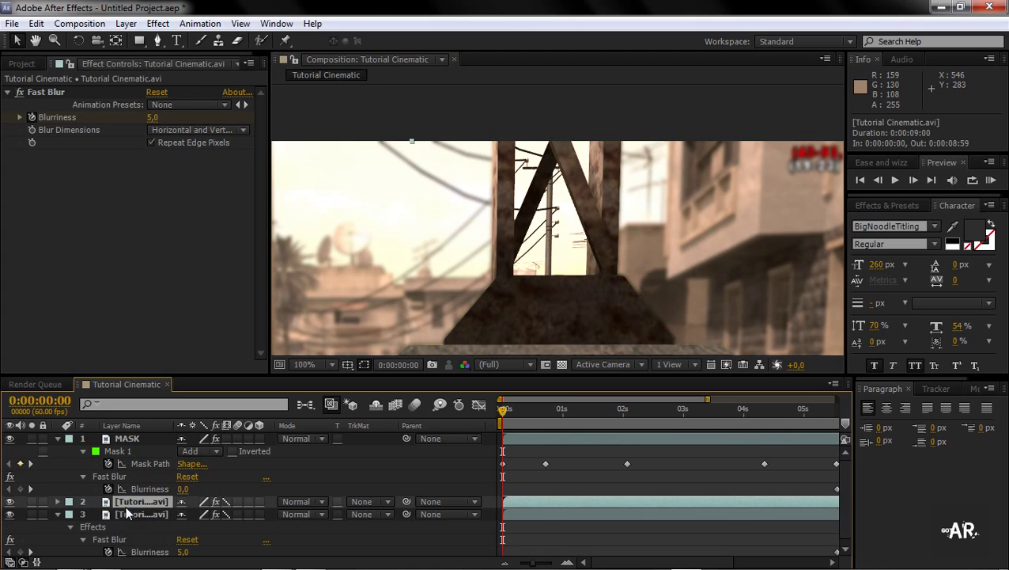
{"action": "key", "text": "u"}
{"action": "left_click", "coordinate": [124, 514]}
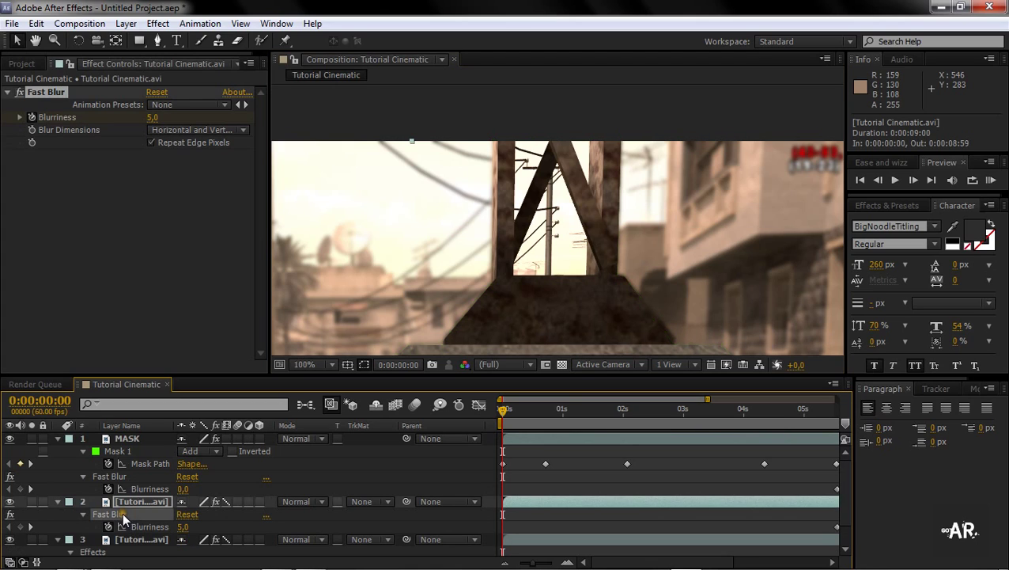
{"action": "left_click", "coordinate": [144, 502]}
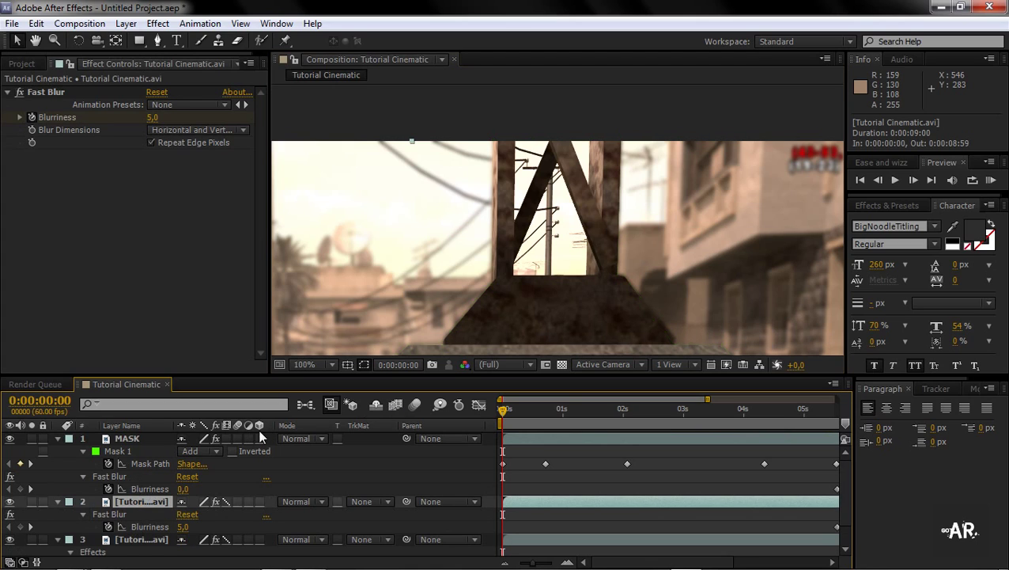
Draw a closed triangular mask around the sky gap inside the tower.
{"action": "left_click", "coordinate": [158, 40]}
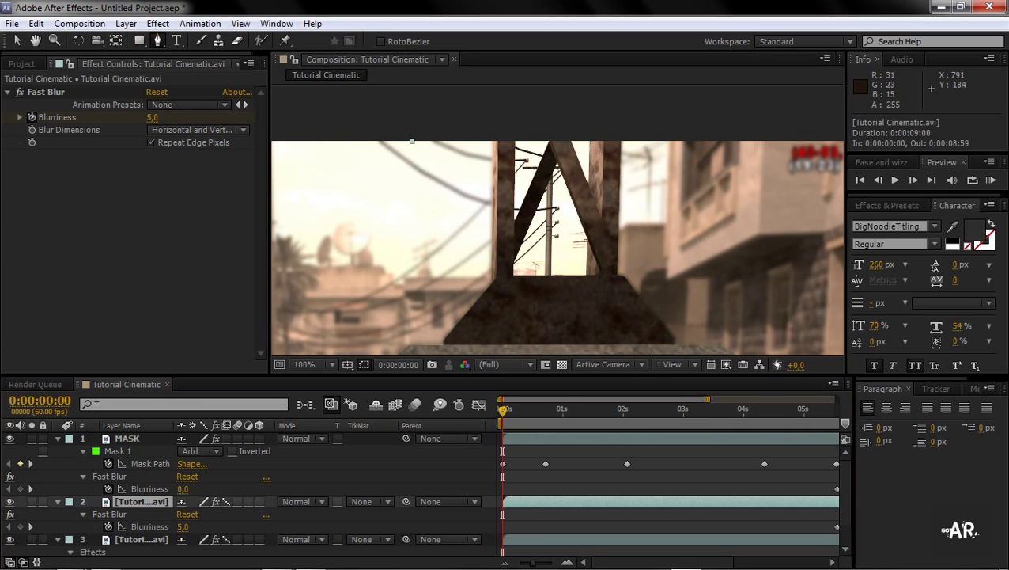
{"action": "left_click", "coordinate": [510, 264]}
{"action": "left_click", "coordinate": [511, 269]}
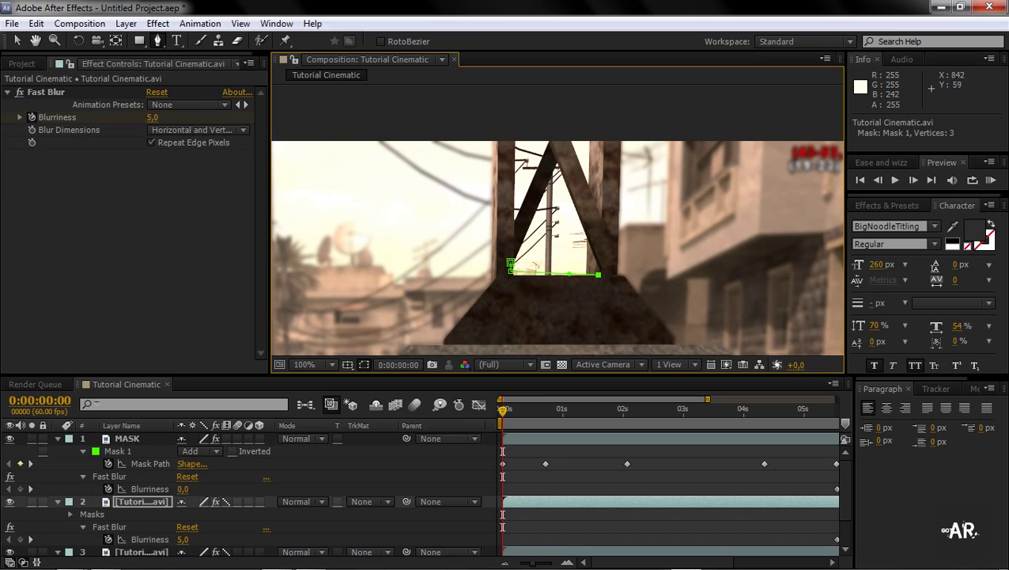
{"action": "key", "text": "ctrl+z"}
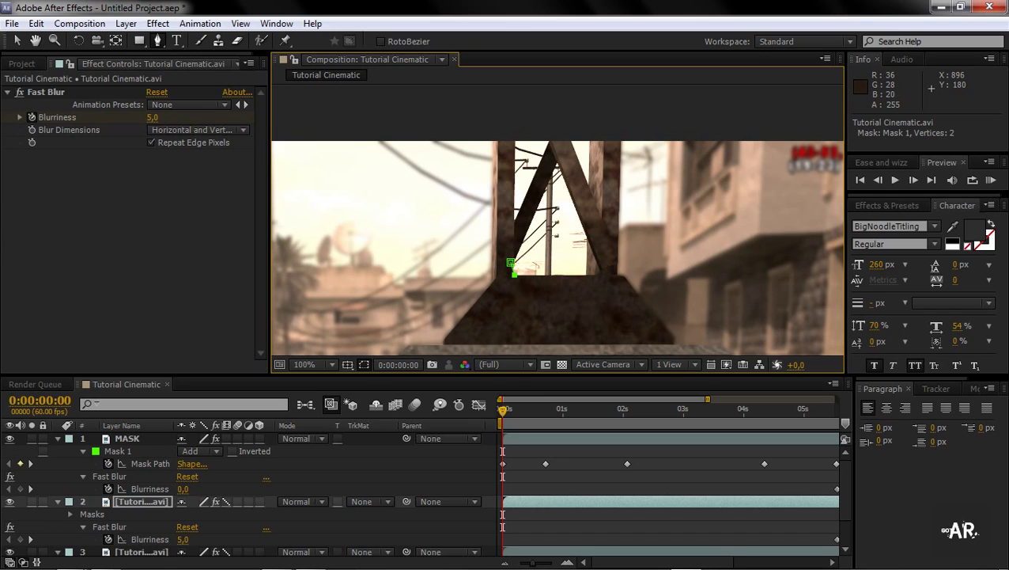
{"action": "left_click", "coordinate": [601, 274]}
{"action": "left_click", "coordinate": [559, 162]}
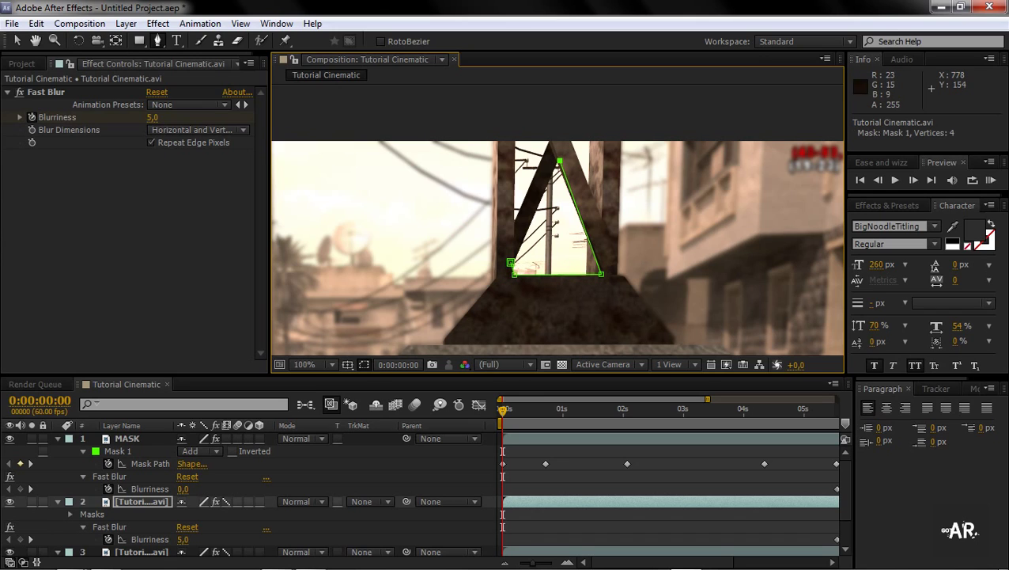
{"action": "left_click", "coordinate": [511, 261]}
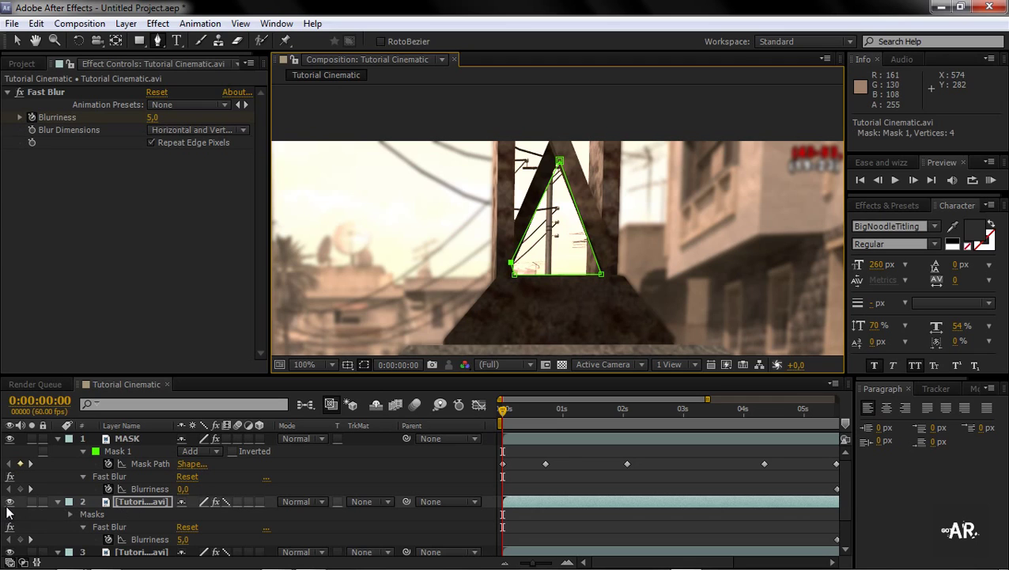
Check the triangle by toggling layer visibility, then move the masked copy above MASK.
{"action": "left_click", "coordinate": [9, 552]}
{"action": "left_click", "coordinate": [10, 438]}
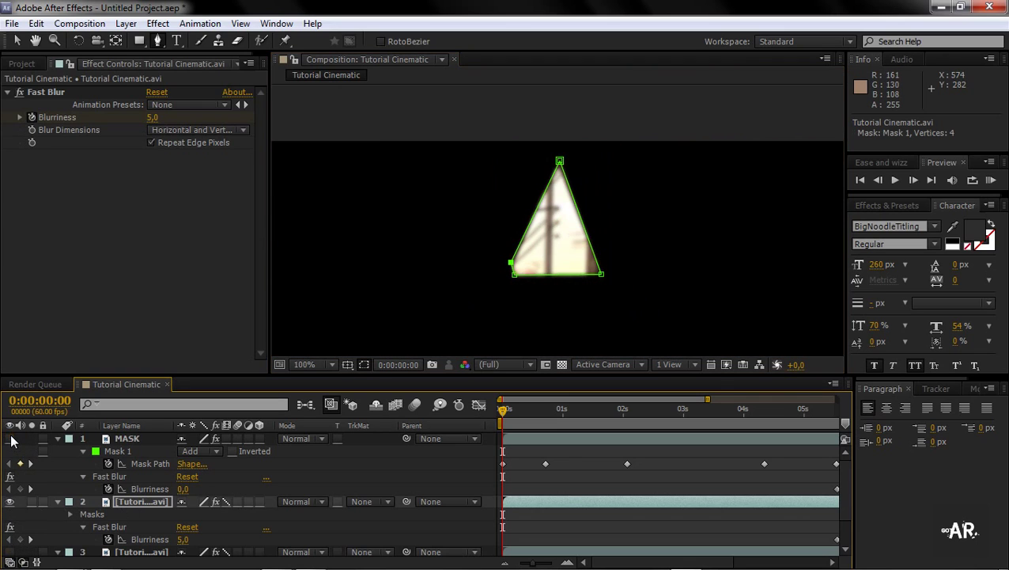
{"action": "left_click", "coordinate": [11, 438]}
{"action": "left_click", "coordinate": [9, 553]}
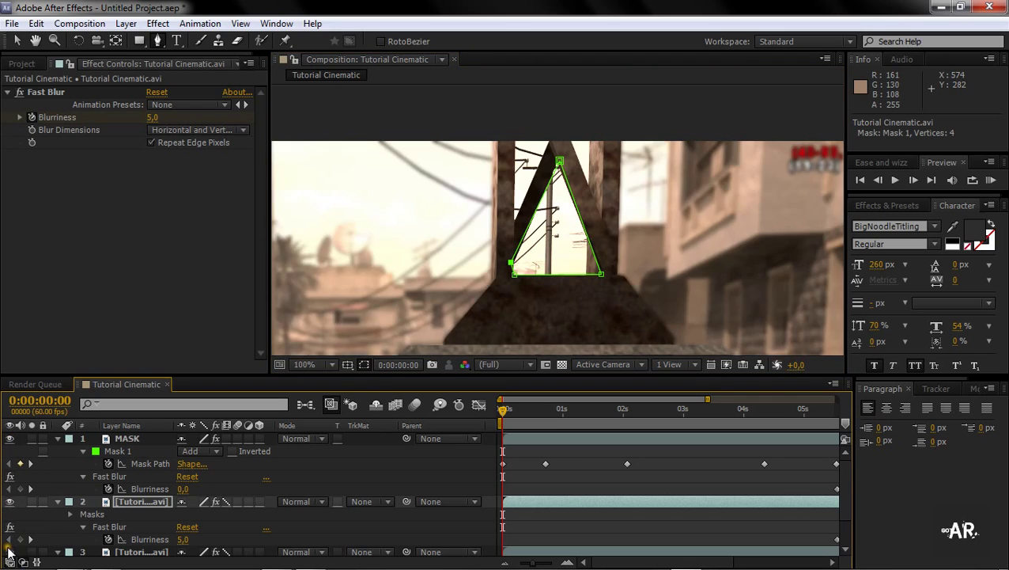
{"action": "left_click_drag", "start_coordinate": [133, 498], "coordinate": [134, 440]}
Deselect the layer and zoom the viewer out, to full size, then back to half size.
{"action": "left_click", "coordinate": [454, 458]}
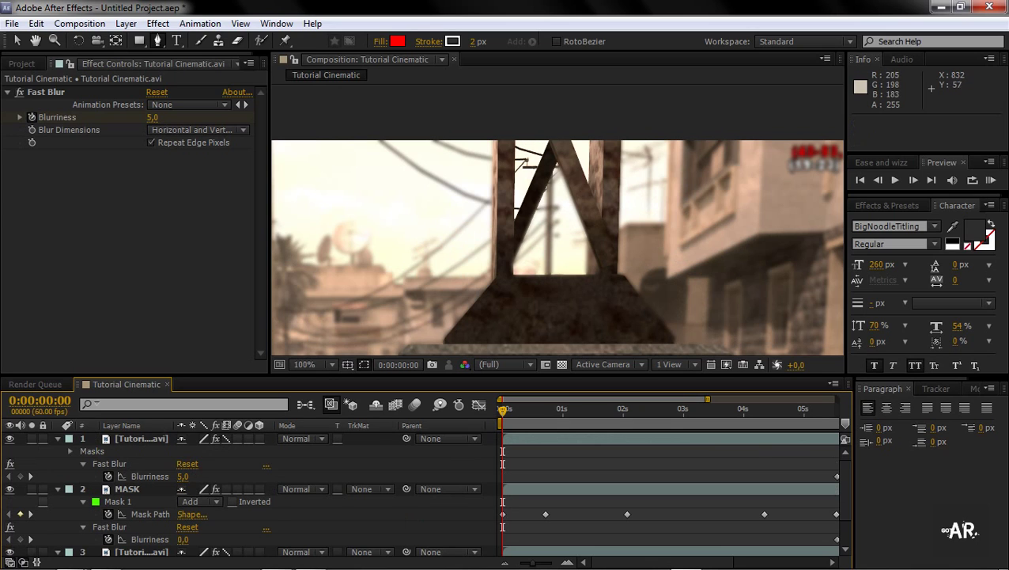
{"action": "key", "text": "comma"}
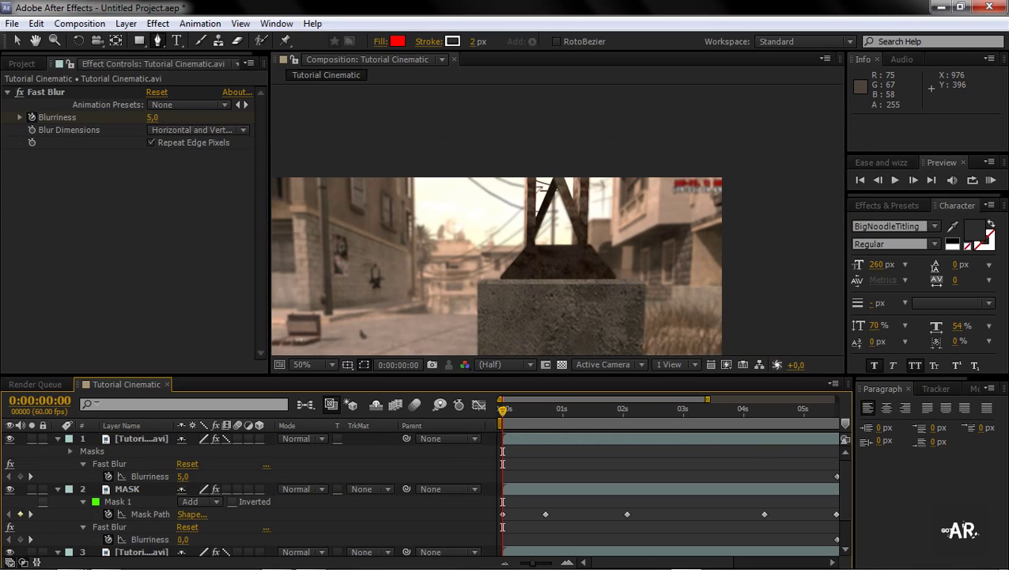
{"action": "key", "text": "period"}
{"action": "key", "text": "period"}
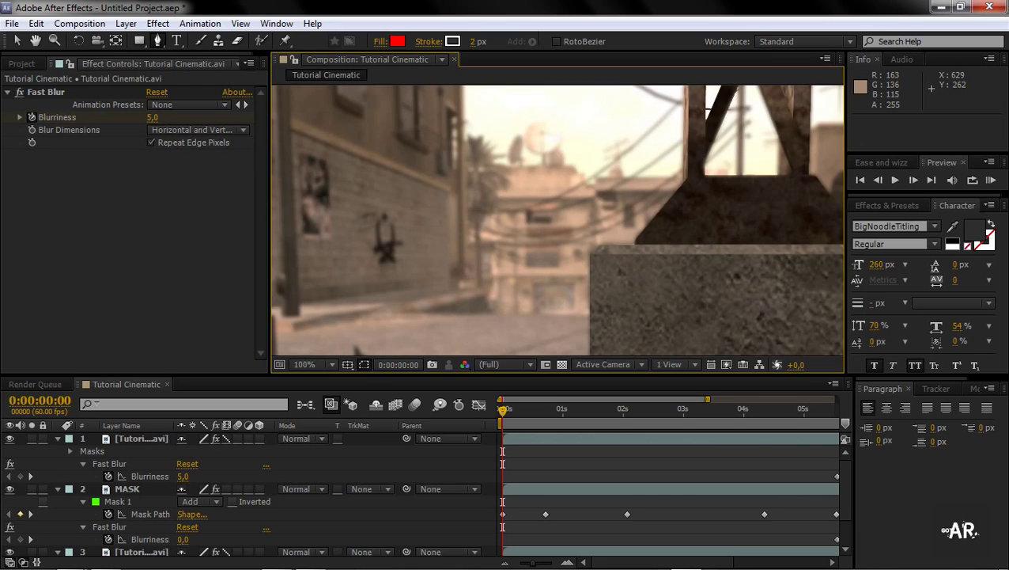
{"action": "key", "text": "comma"}
{"action": "key", "text": "comma"}
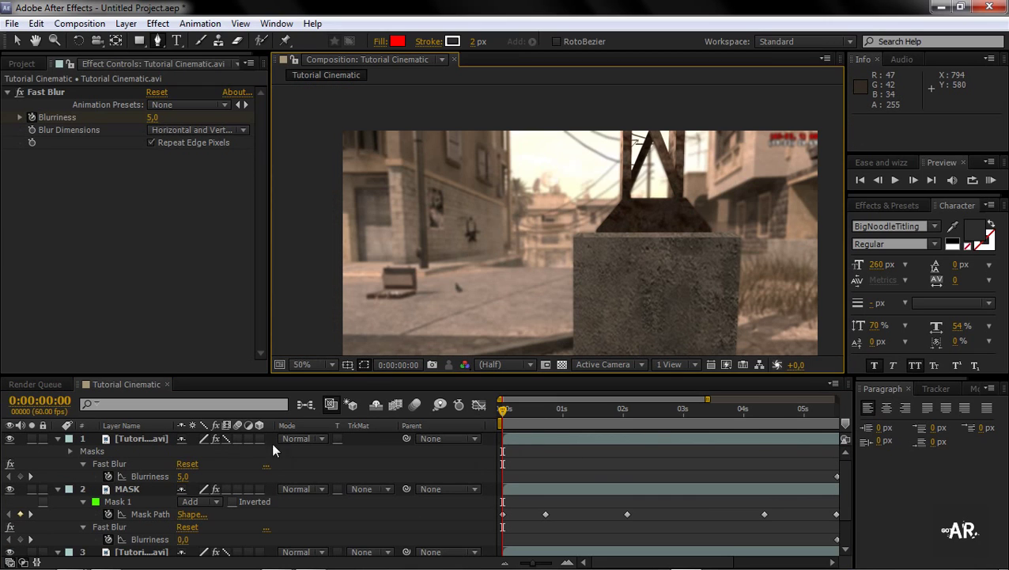